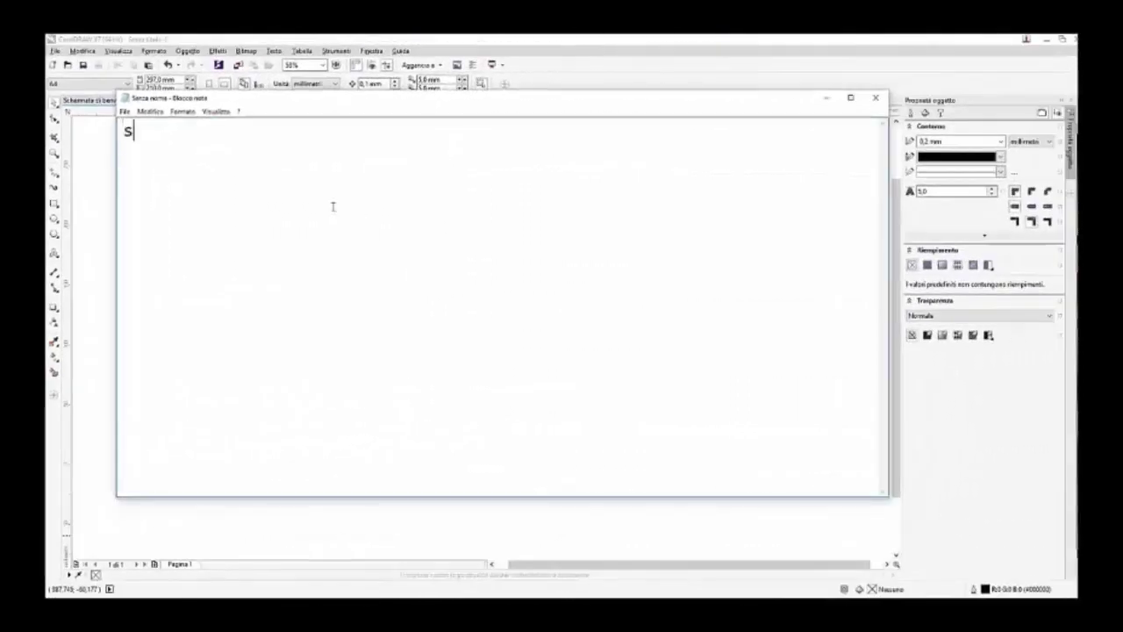
Write the greeting "salve e benvenuti oggi ci divertiamo insieme a fare un collagedi foto con coreldraw graphic 7" in the Notepad note
type("ve e benvenuti")
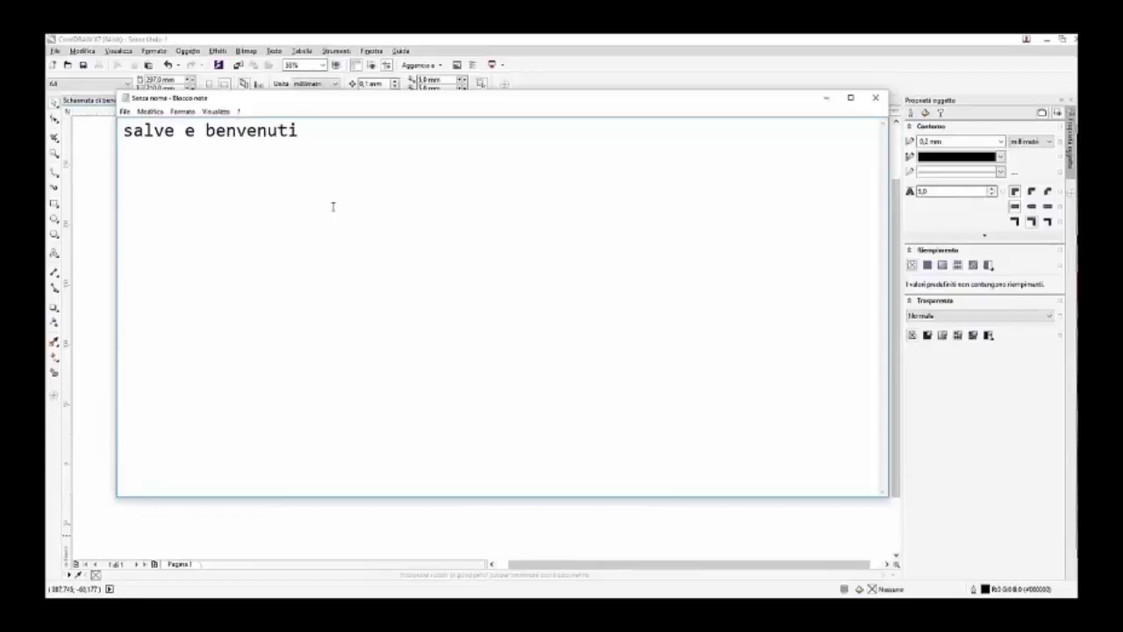
type(" oggi ci diverti")
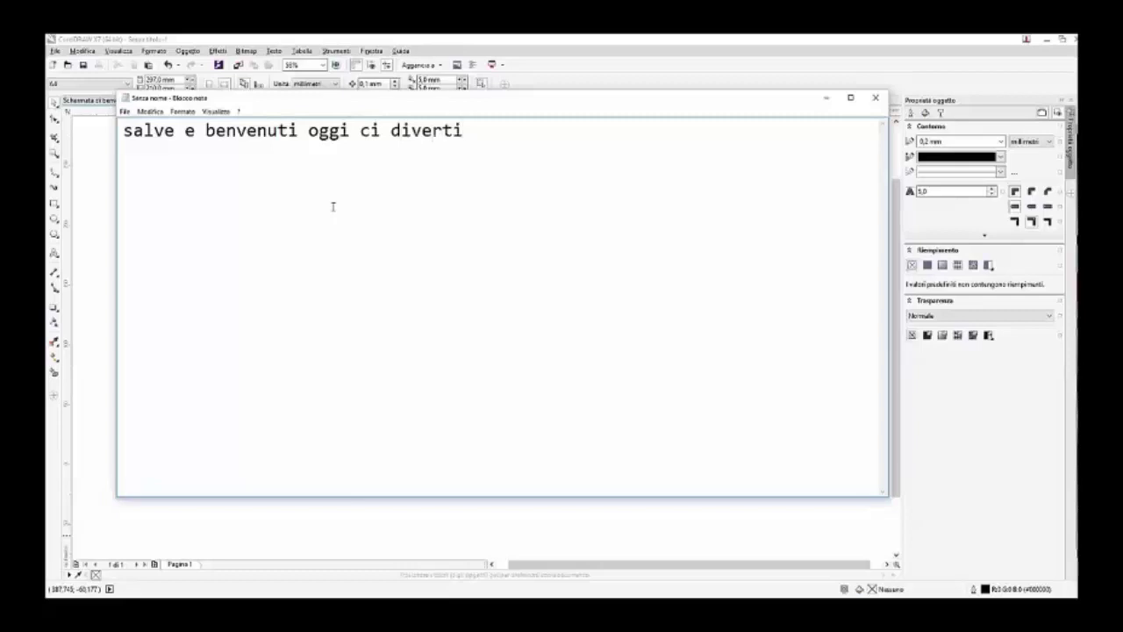
type("amo")
key("BackSpace")
type("mo insi")
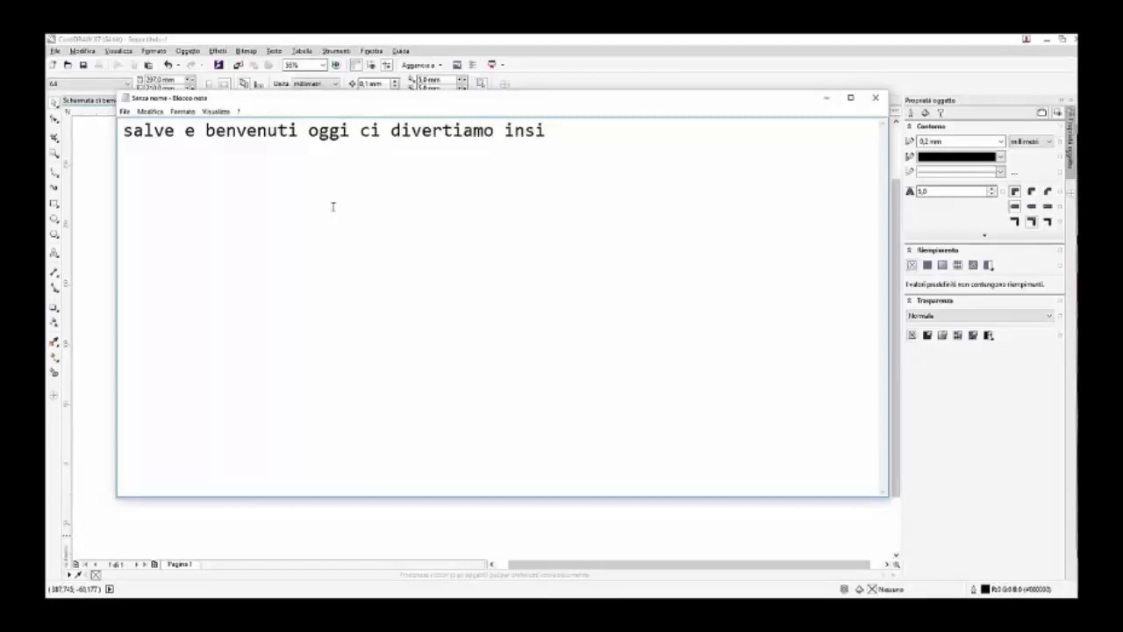
type("eme a fare un colla")
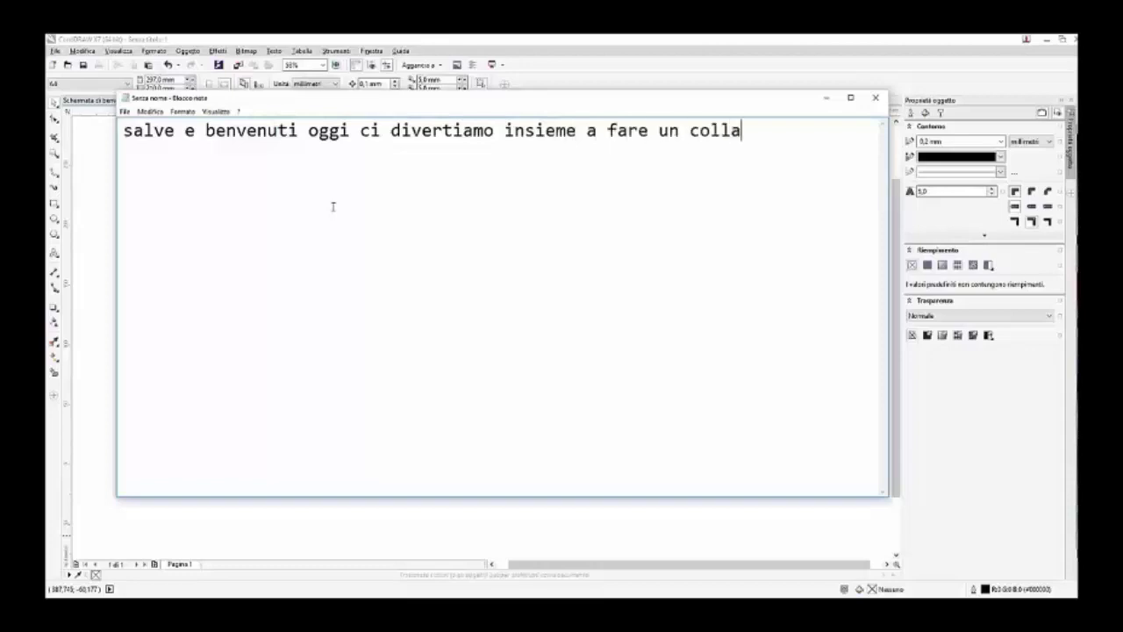
type("gedi foto")
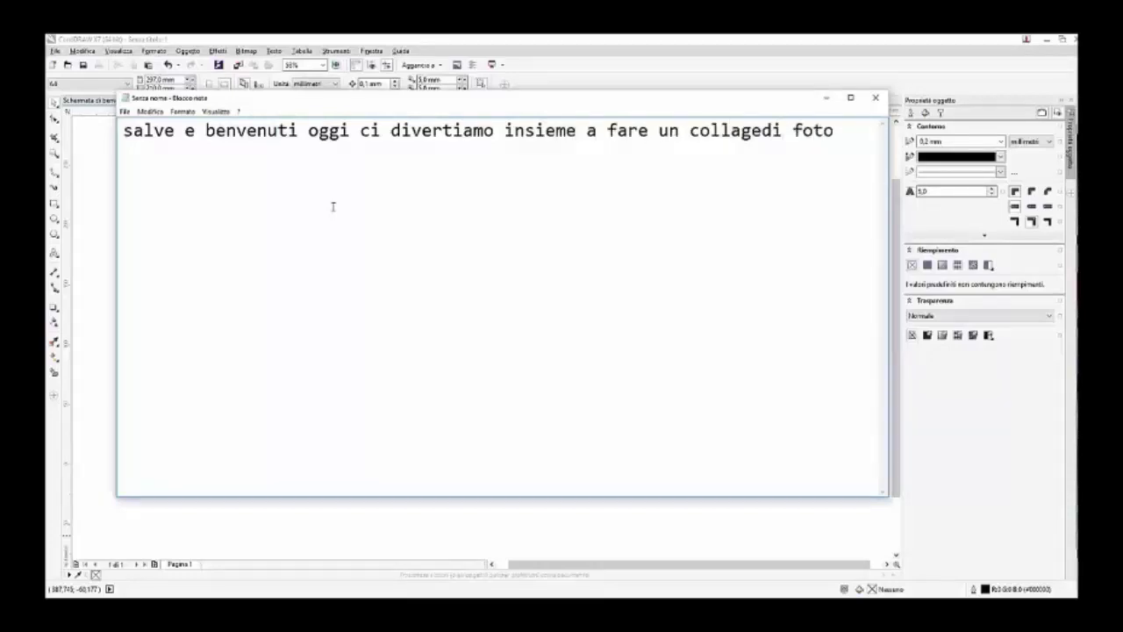
type(" con corel")
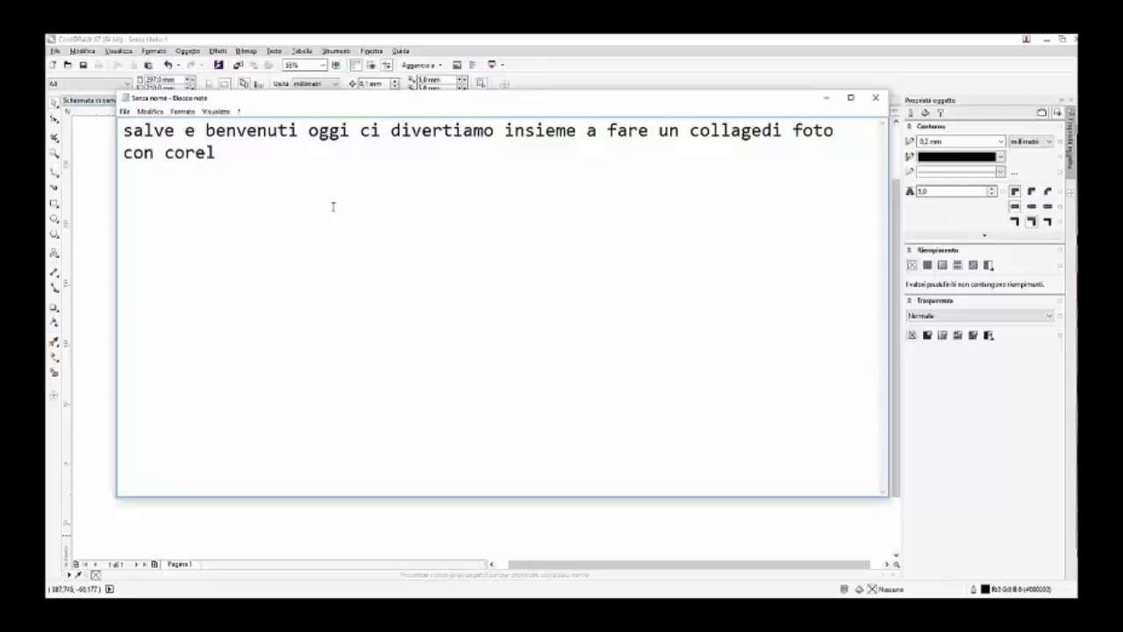
type("draw gra")
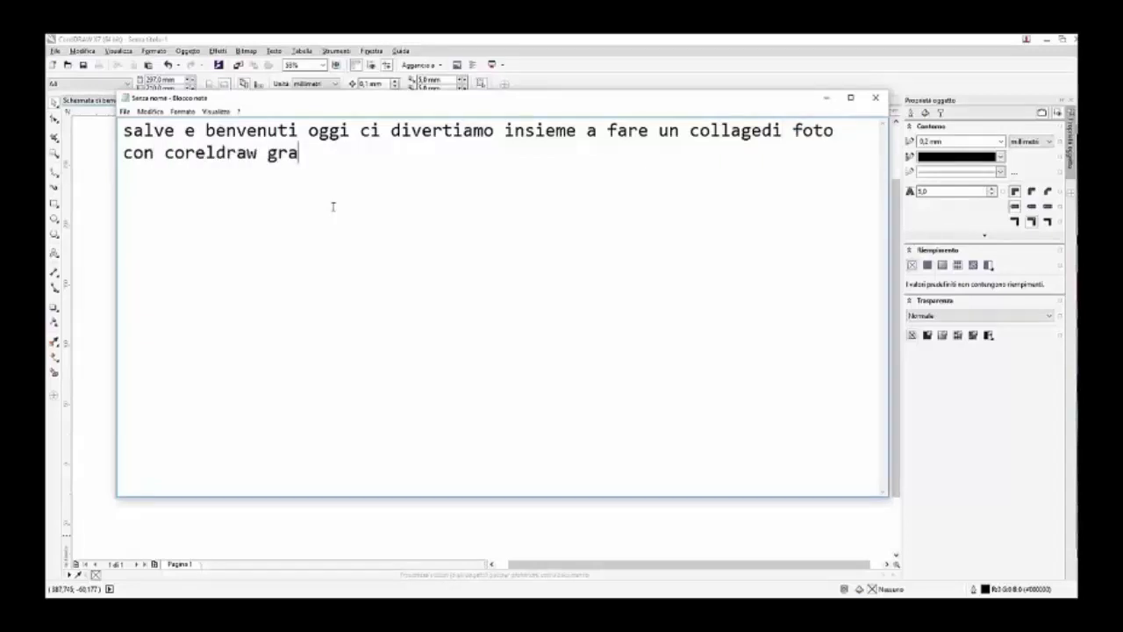
type("phi")
type("c 7")
Add below a blank line the note "incominciamo con applicare uno sfondo con il quale inizieremo a sovrapporre le foto"
type("incominciamo")
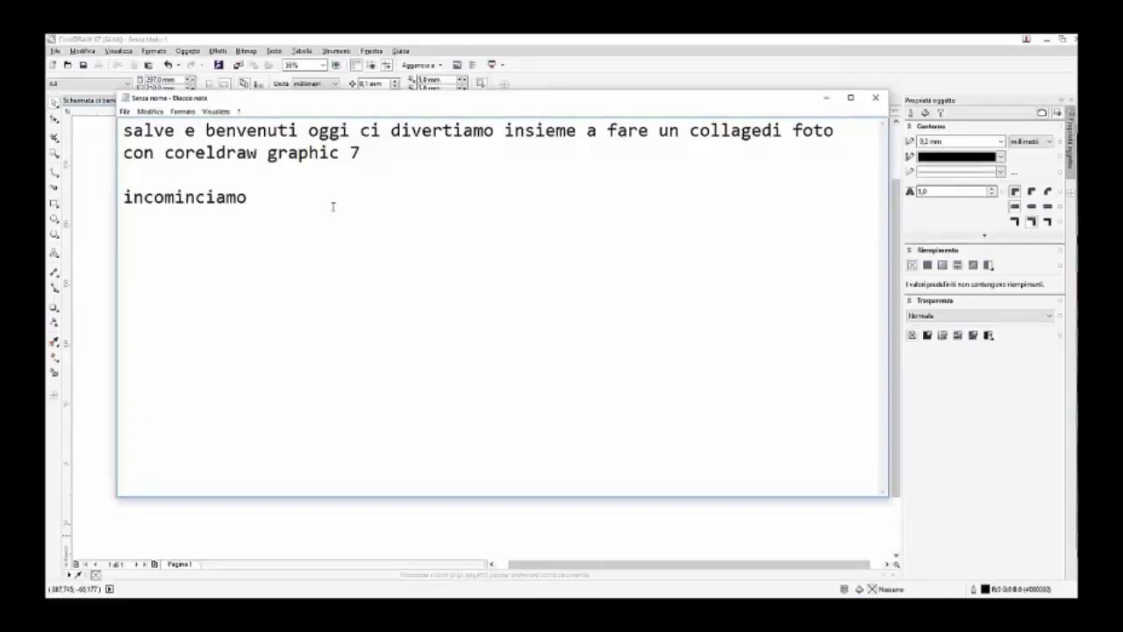
type(" con apllicare uno")
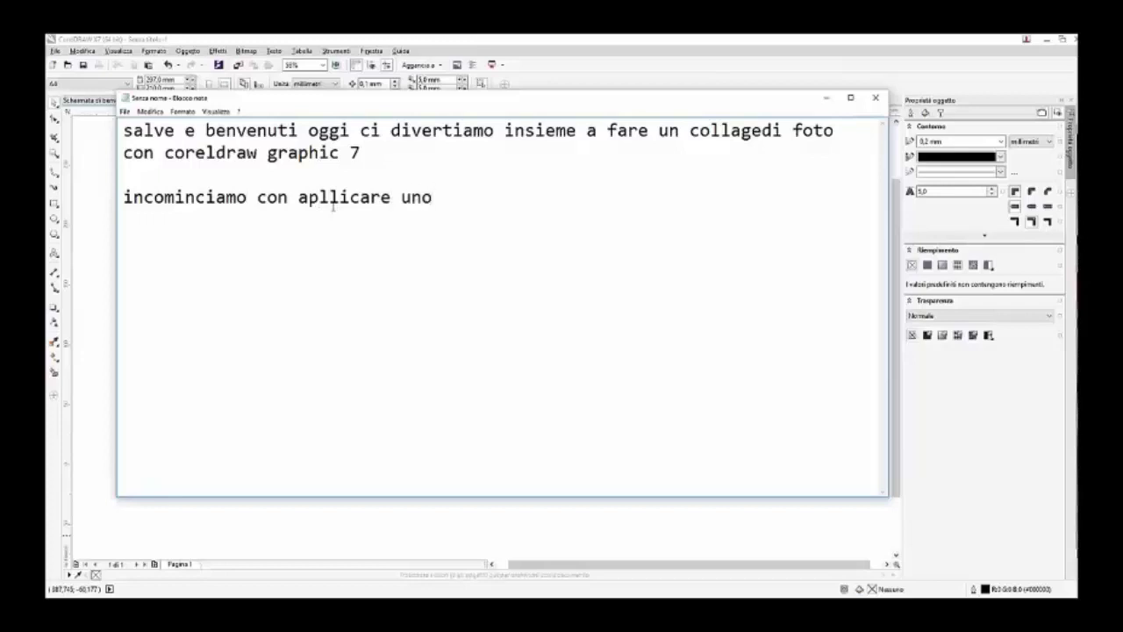
type(" sfonde")
key("BackSpace")
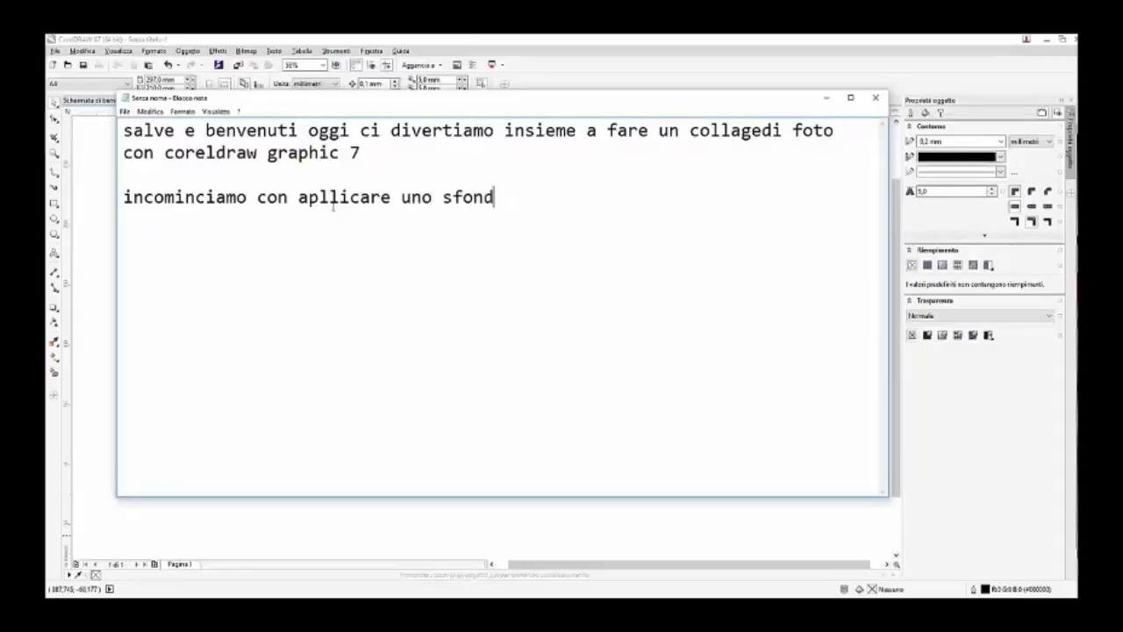
key("BackSpace")
key("BackSpace")
key("BackSpace")
key("BackSpace")
key("BackSpace")
key("BackSpace")
key("BackSpace")
key("BackSpace")
key("BackSpace")
key("BackSpace")
key("BackSpace")
key("BackSpace")
key("BackSpace")
key("BackSpace")
key("BackSpace")
key("BackSpace")
key("BackSpace")
key("BackSpace")
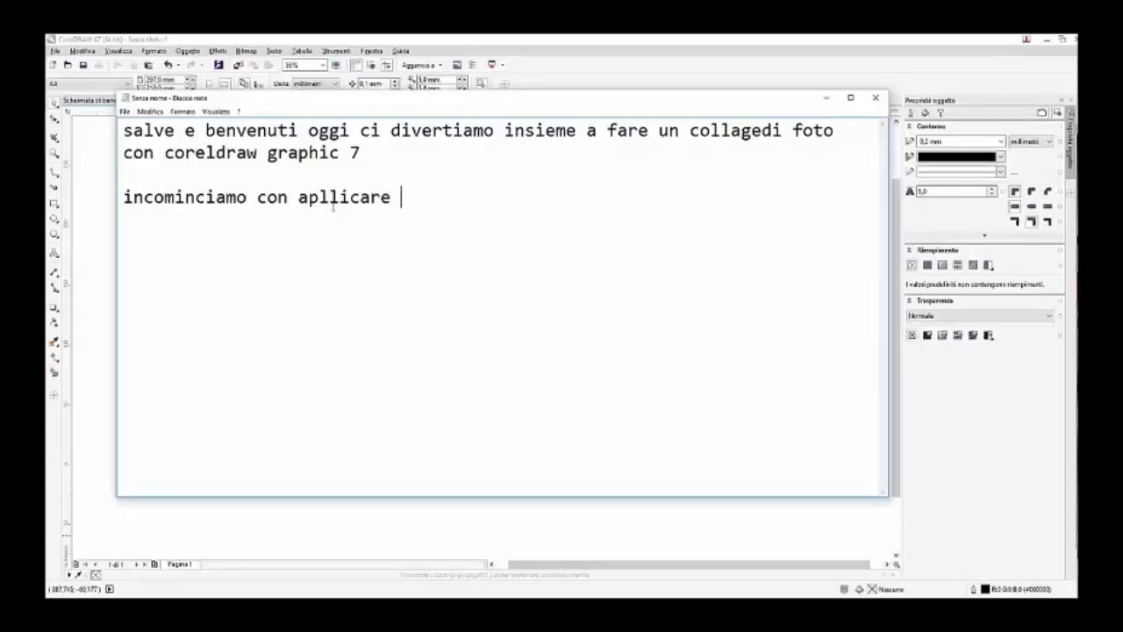
type("plicare uno sfo")
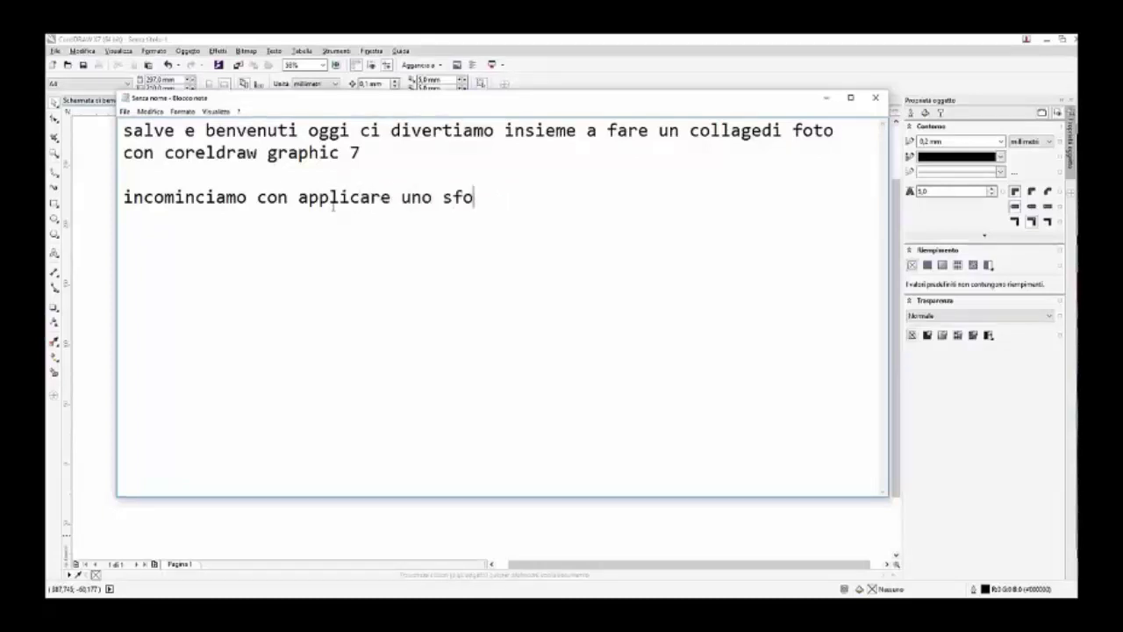
type("ndo con il ")
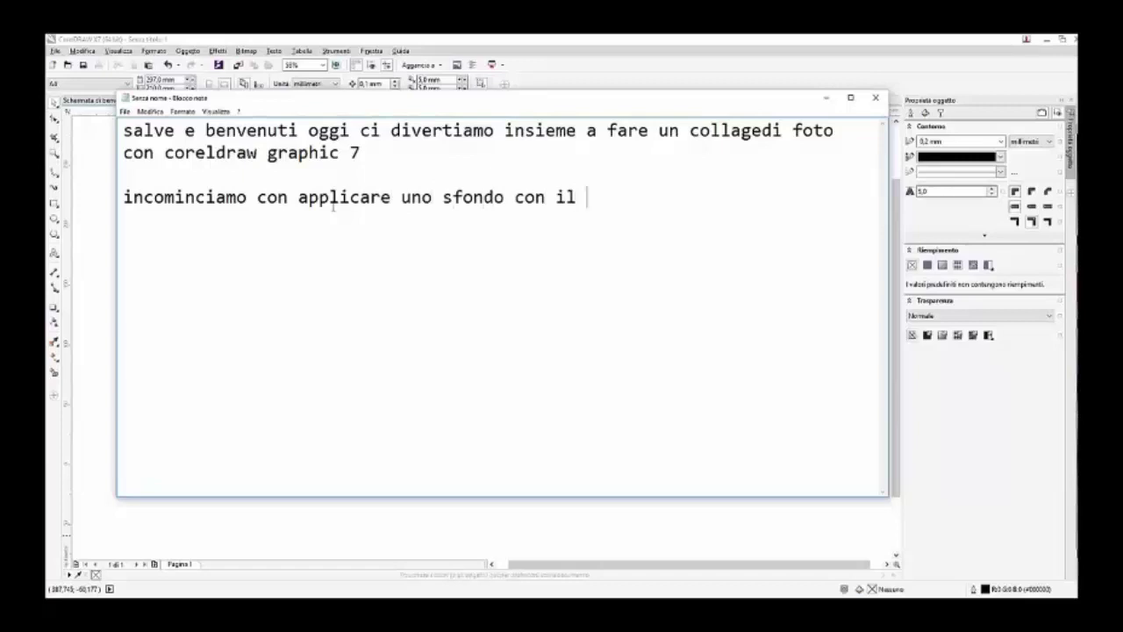
type("quele inizieremo")
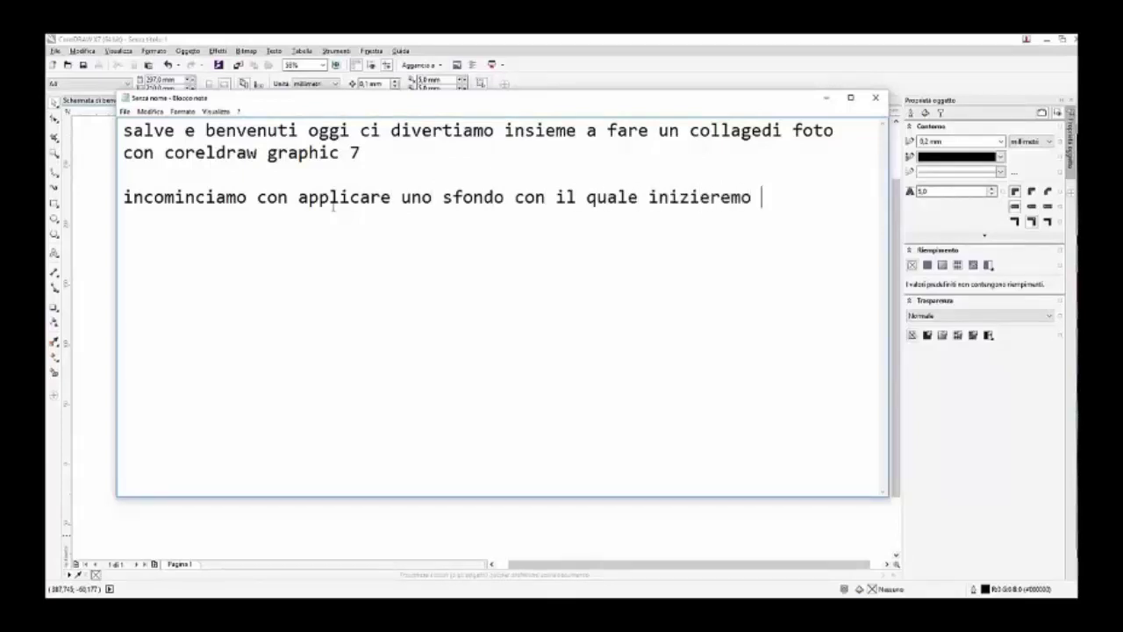
type(" a sovrapporre")
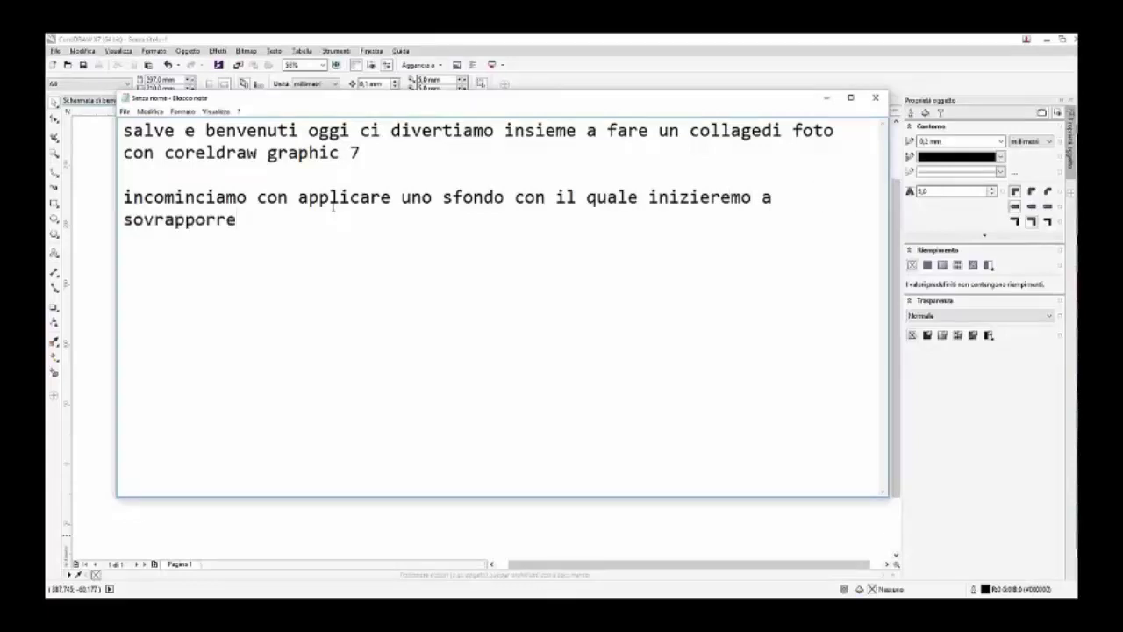
type(" le foto")
Add the line "usiamo apri per inserire lo sfondo" at the end of the Notepad note
left_click(377, 540)
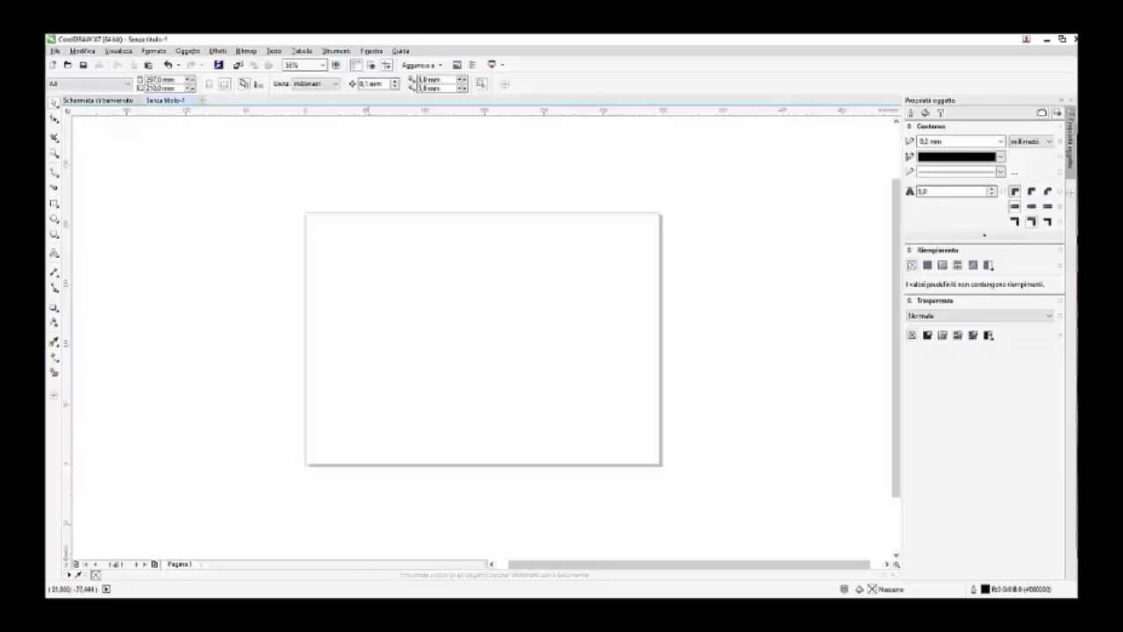
key("alt+Tab")
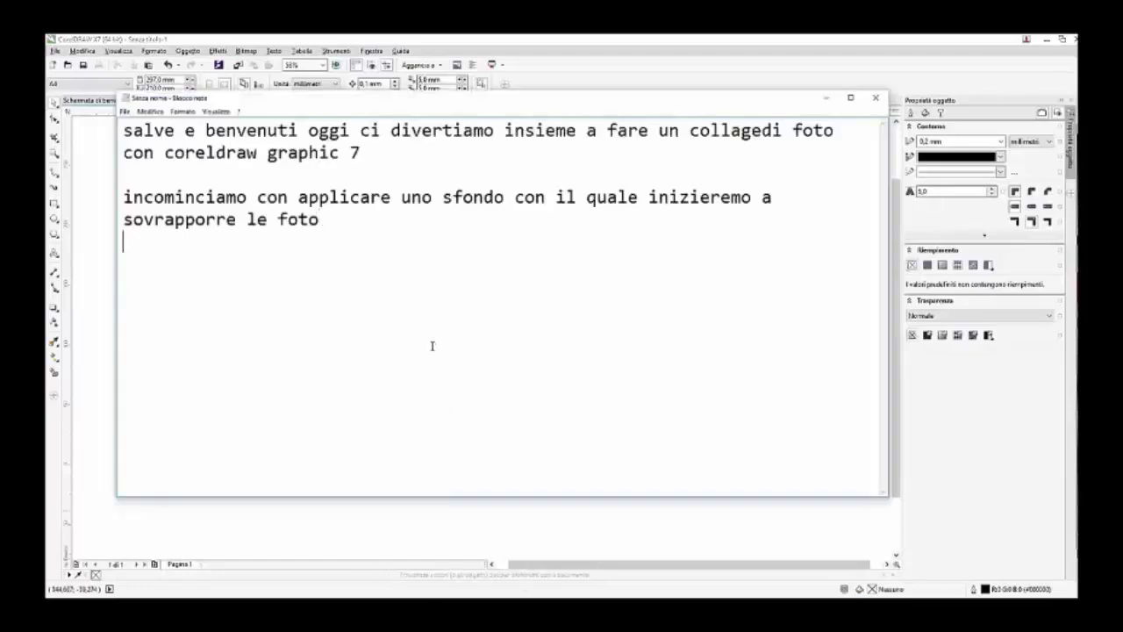
type("usiamo ap")
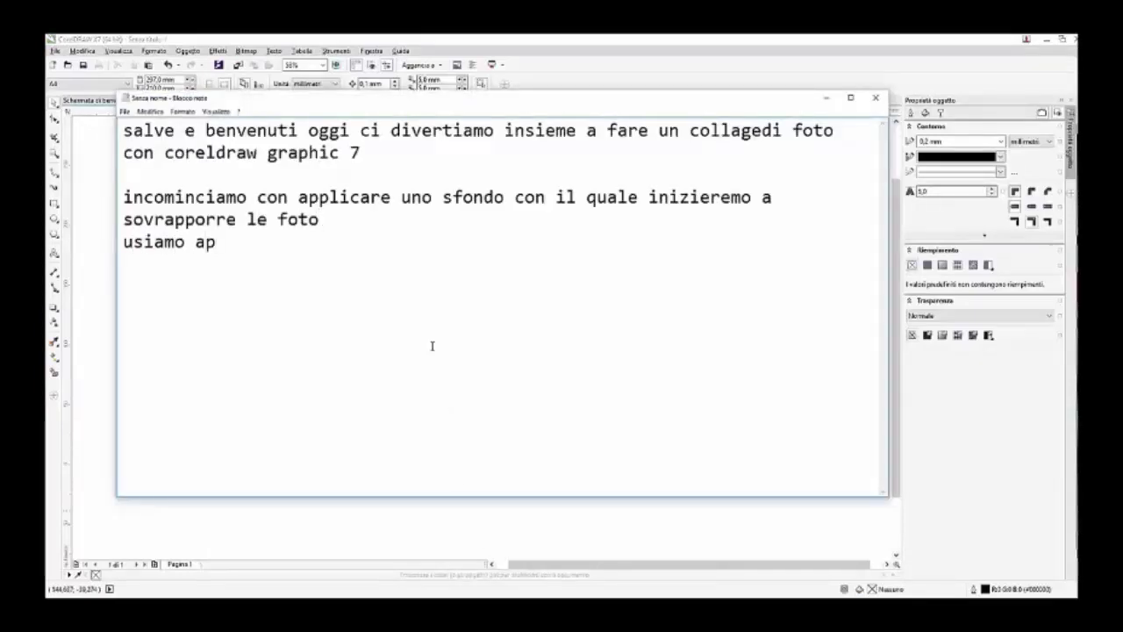
type("ri per inse")
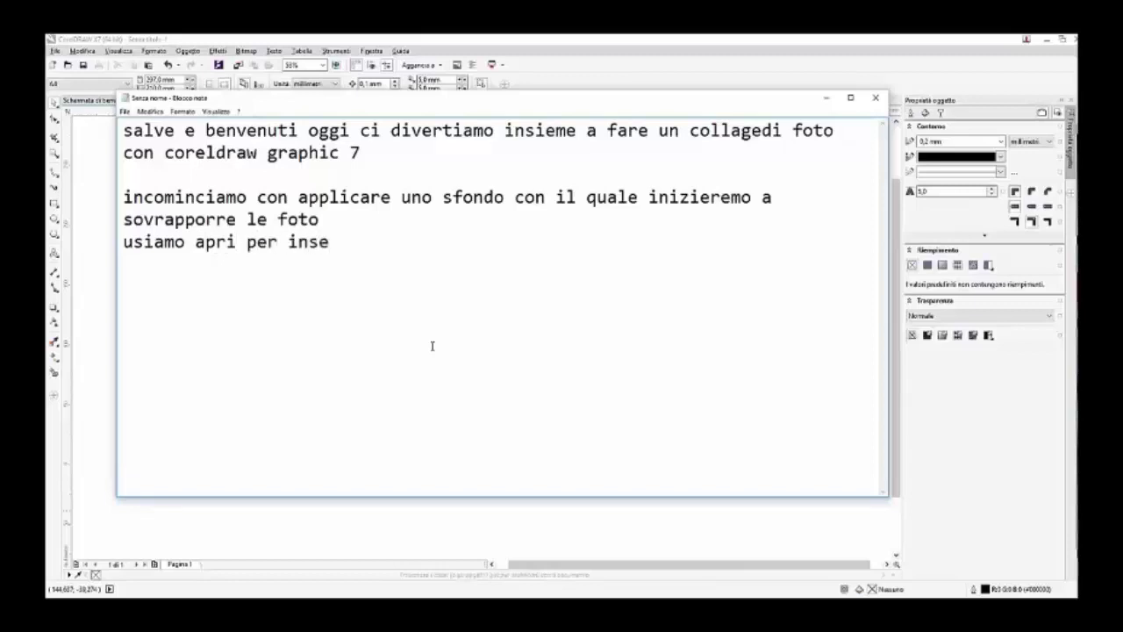
type("rire lo sfondo")
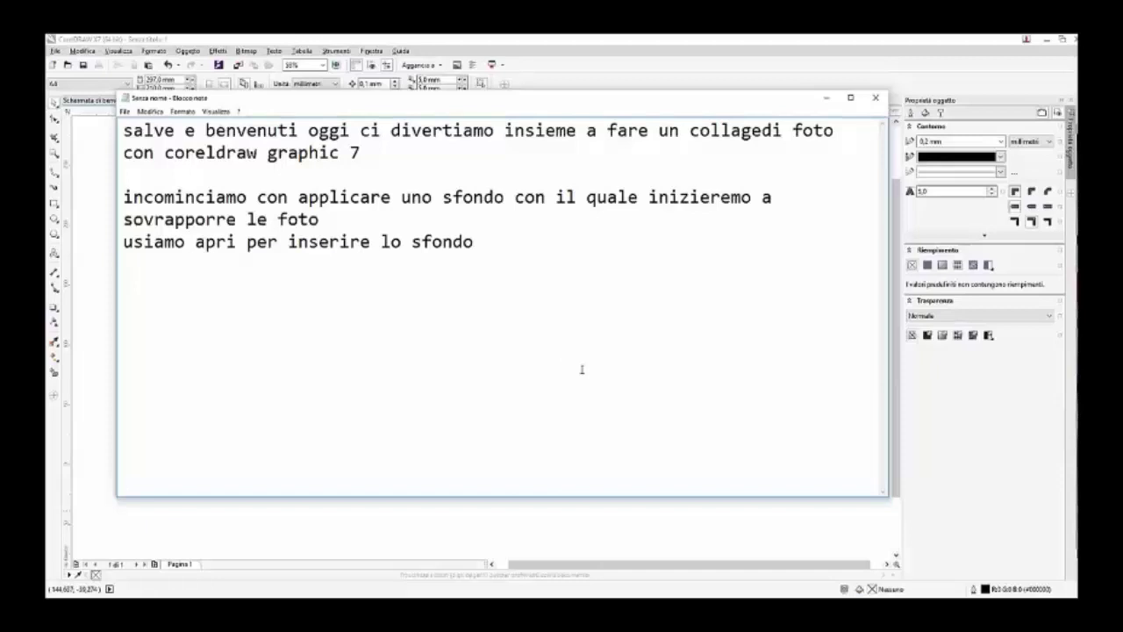
Switch to CorelDRAW and try to open the background image fan-palm-283152.jpg from the AAA folder on the Desktop
left_click(145, 553)
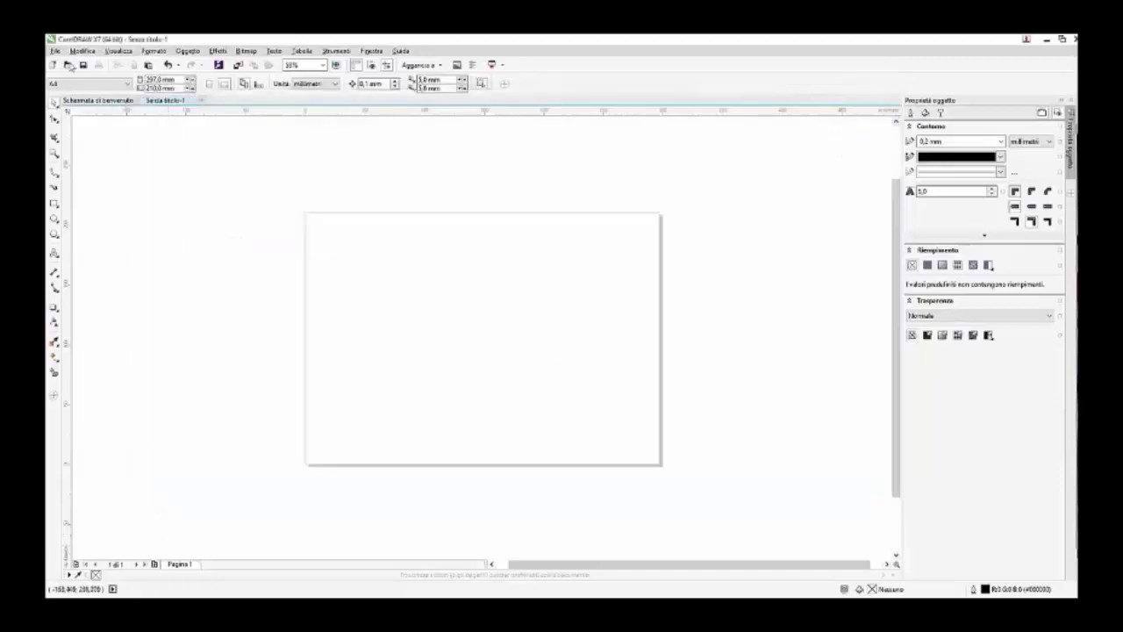
left_click(68, 65)
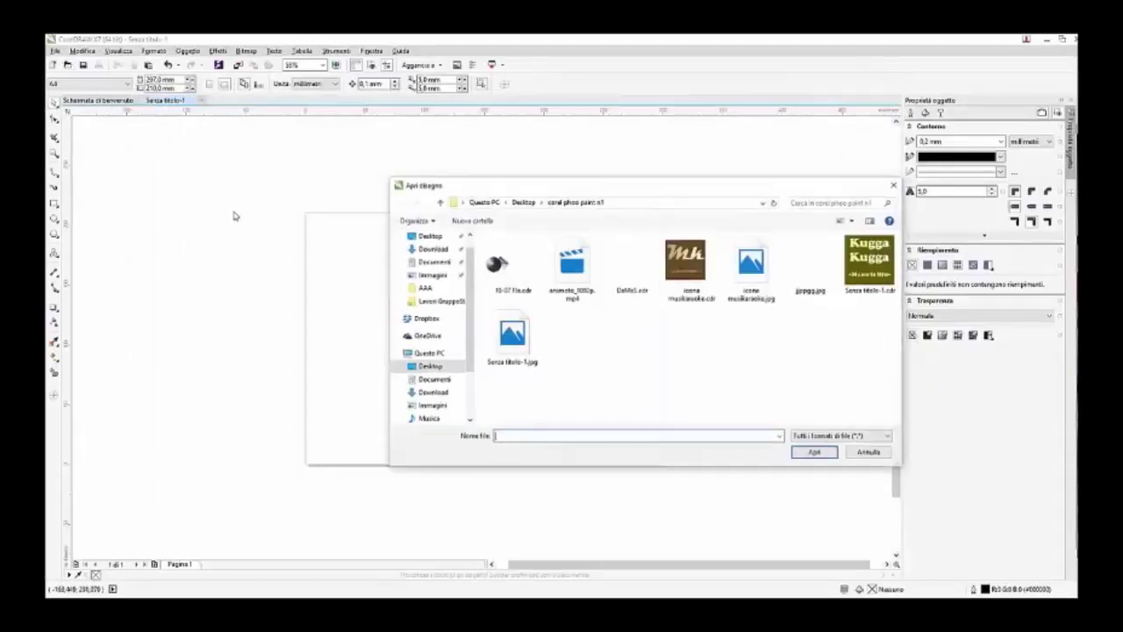
left_click(435, 237)
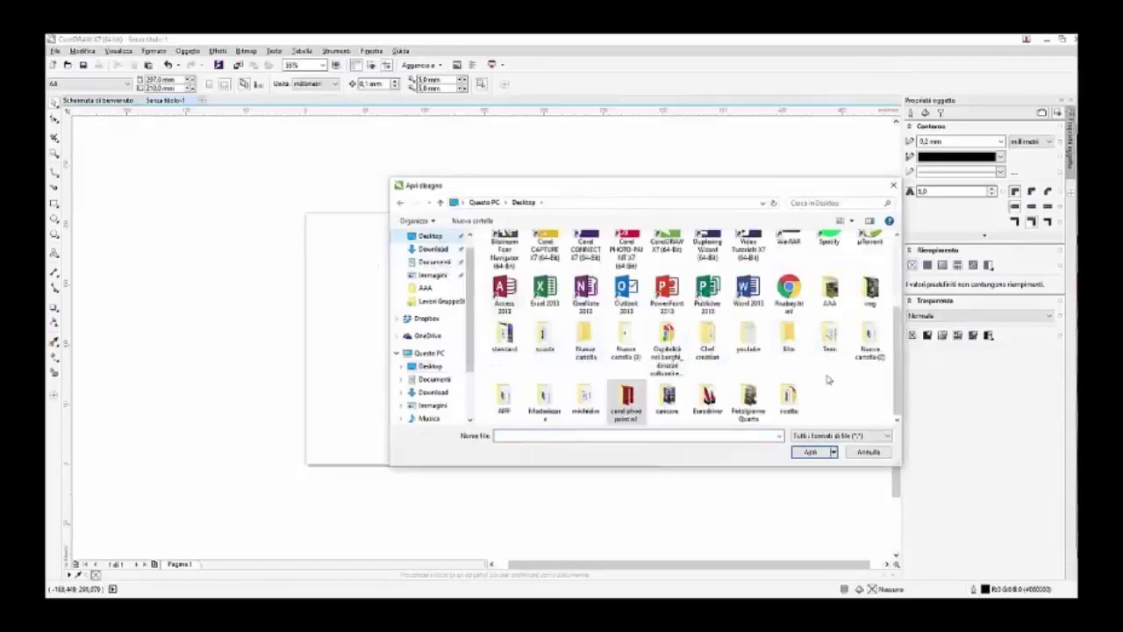
double_click(826, 294)
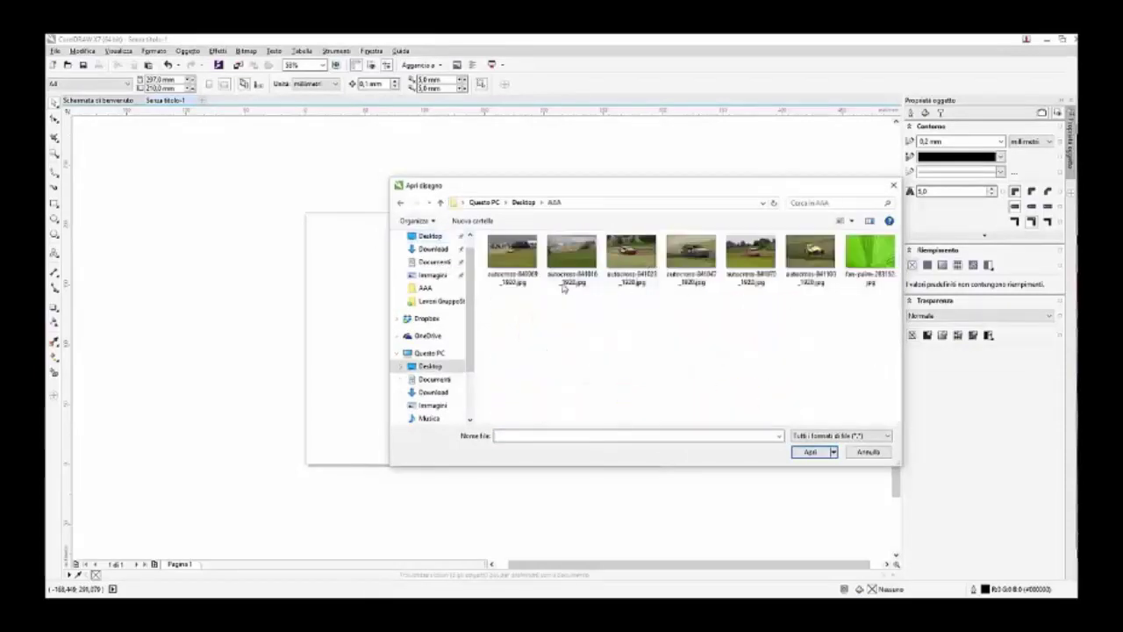
left_click(869, 263)
left_click(809, 451)
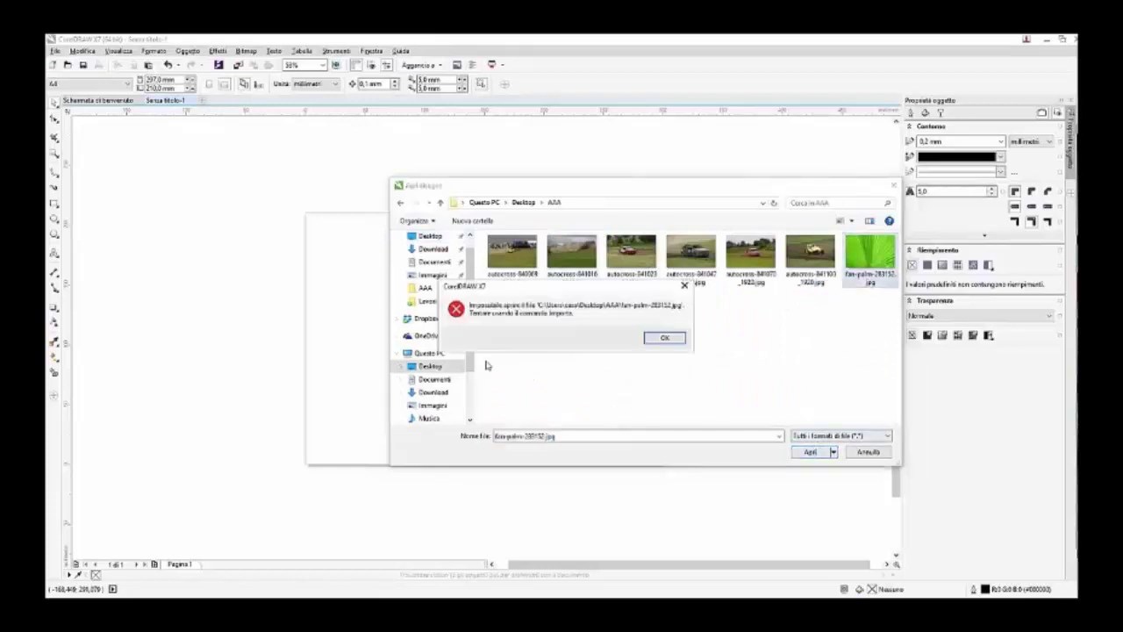
left_click(663, 339)
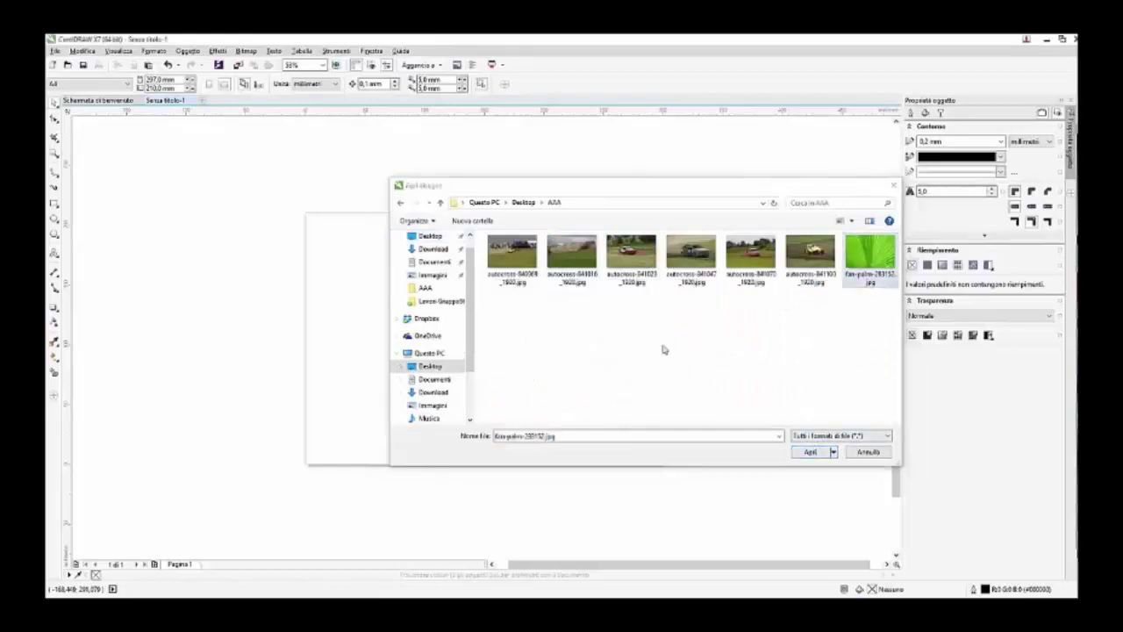
left_click(866, 452)
In Notepad, add "se la foto è di un formato troppo ampio non ve lo aprirà allora andiamo su importa e la importiamo" and return to CorelDRAW
key("alt+Tab")
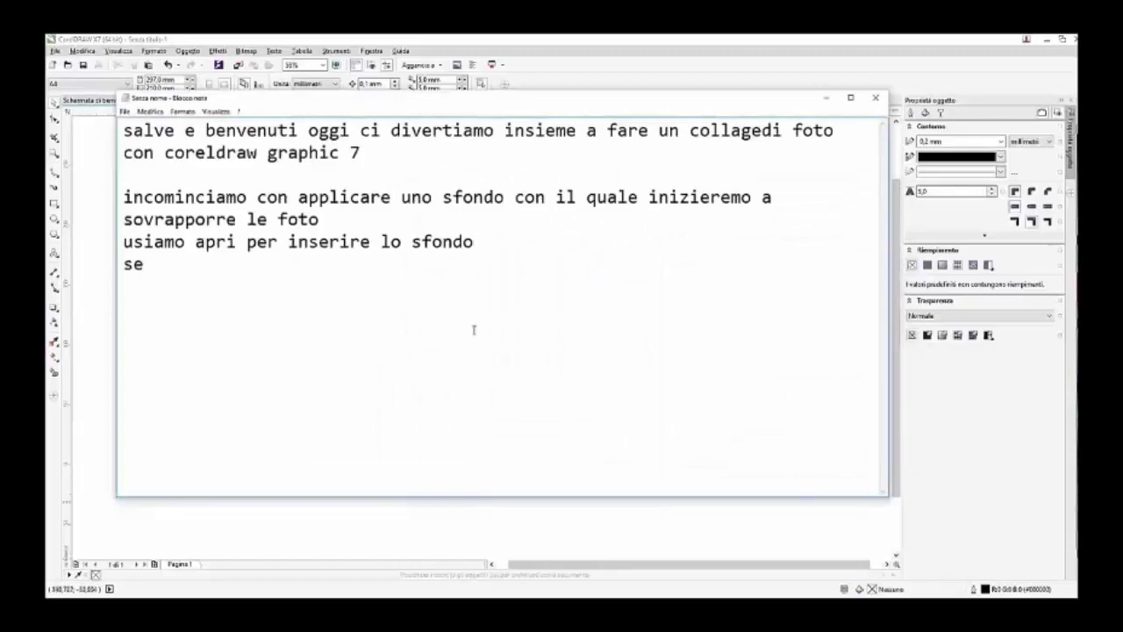
type("la foto ")
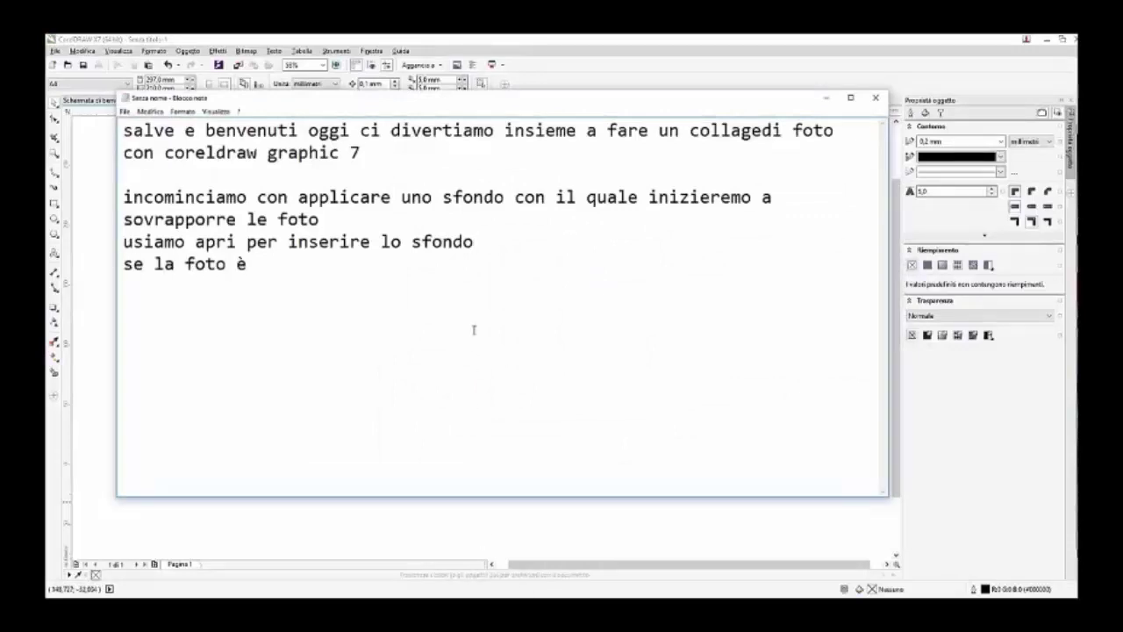
type("è di un formato troppo amp")
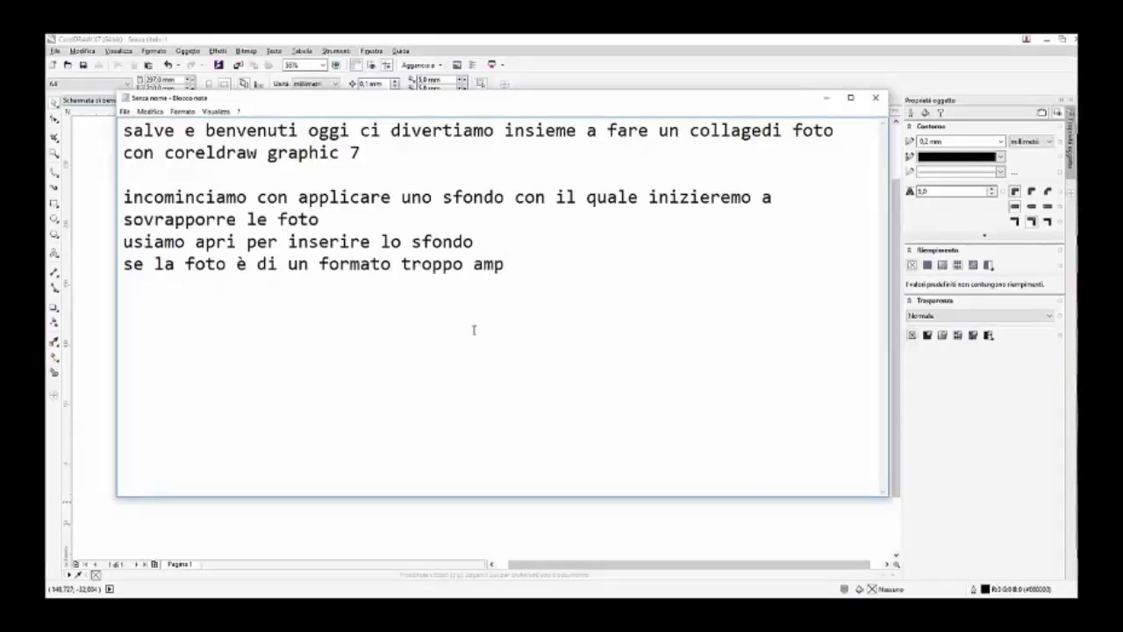
type("io non ve lo aprir")
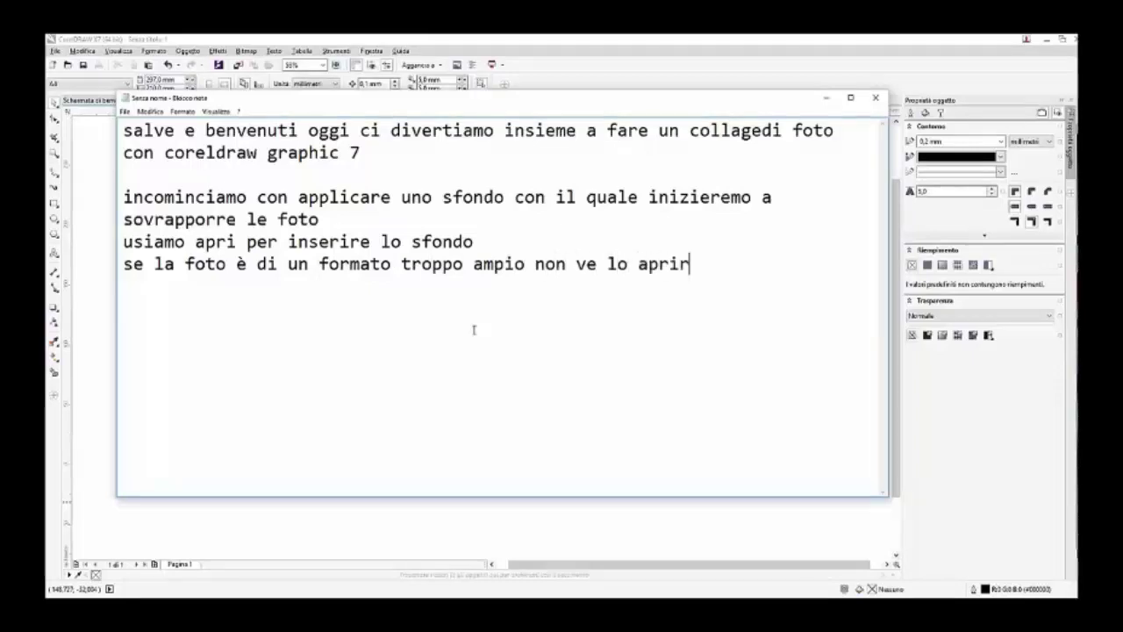
type("à allora an")
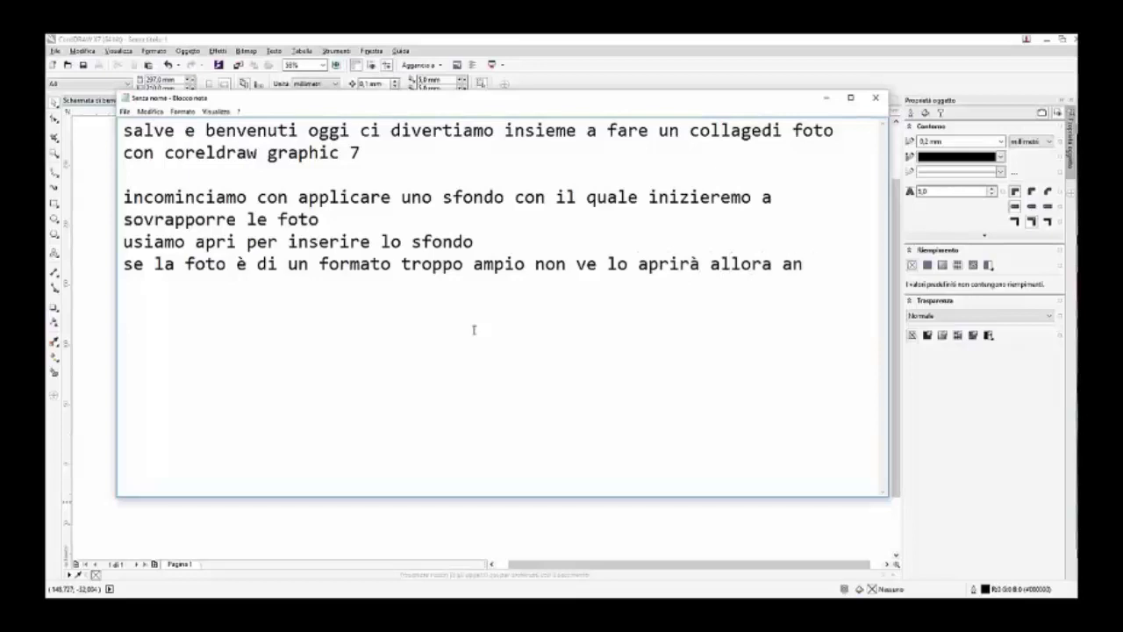
type("diamo su imp")
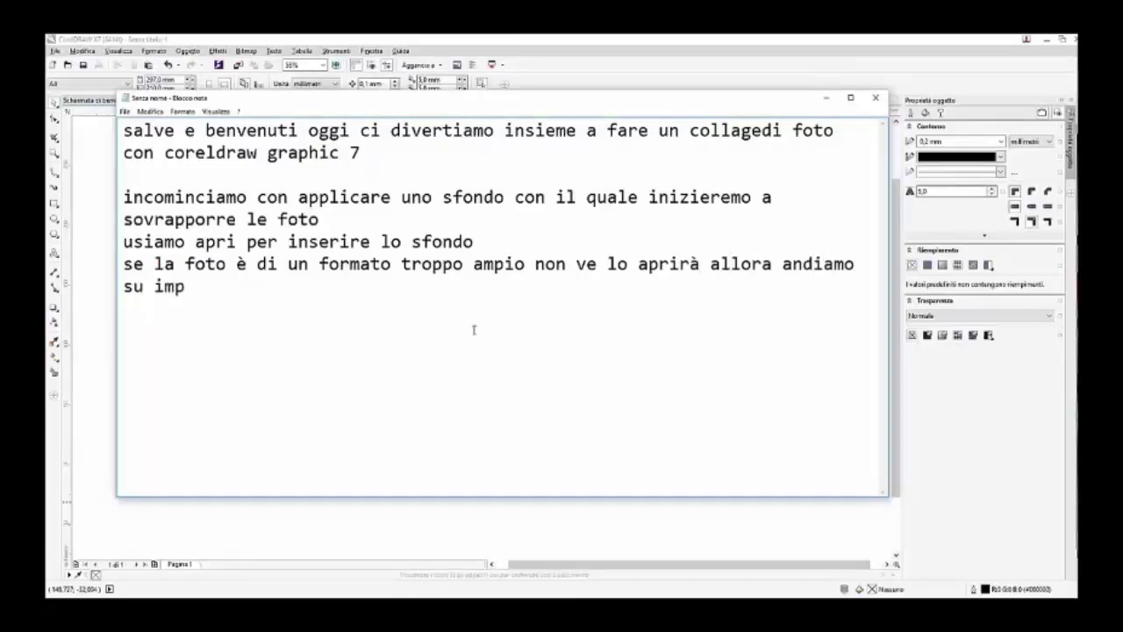
type("orta e la")
key("BackSpace")
type("e la impoorit")
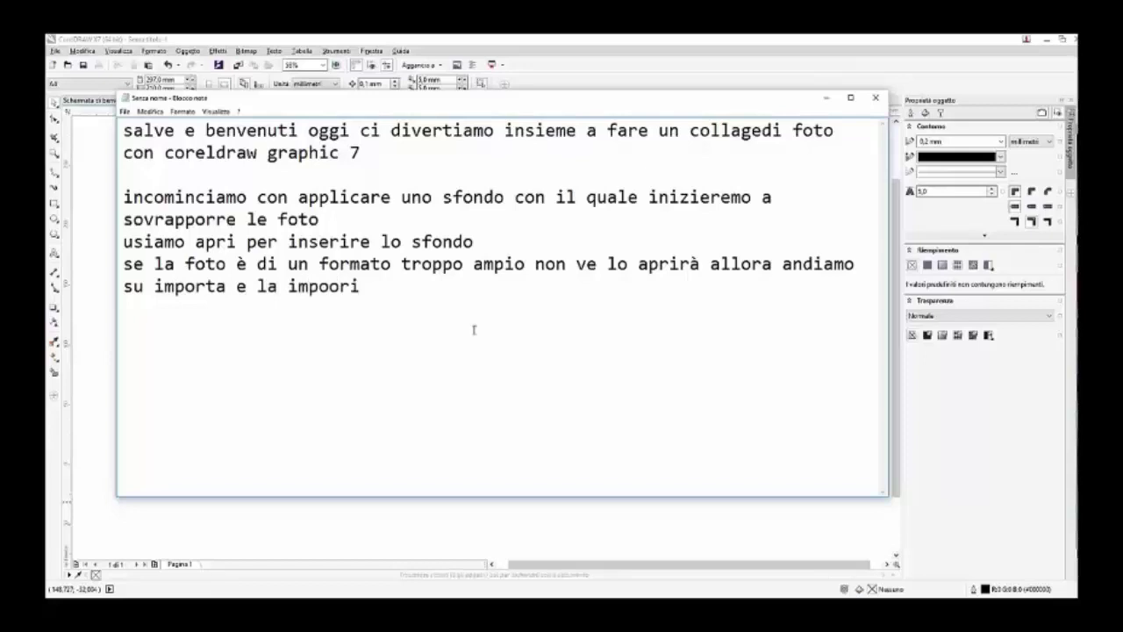
key("BackSpace")
key("BackSpace")
key("BackSpace")
key("BackSpace")
type("rtiamo")
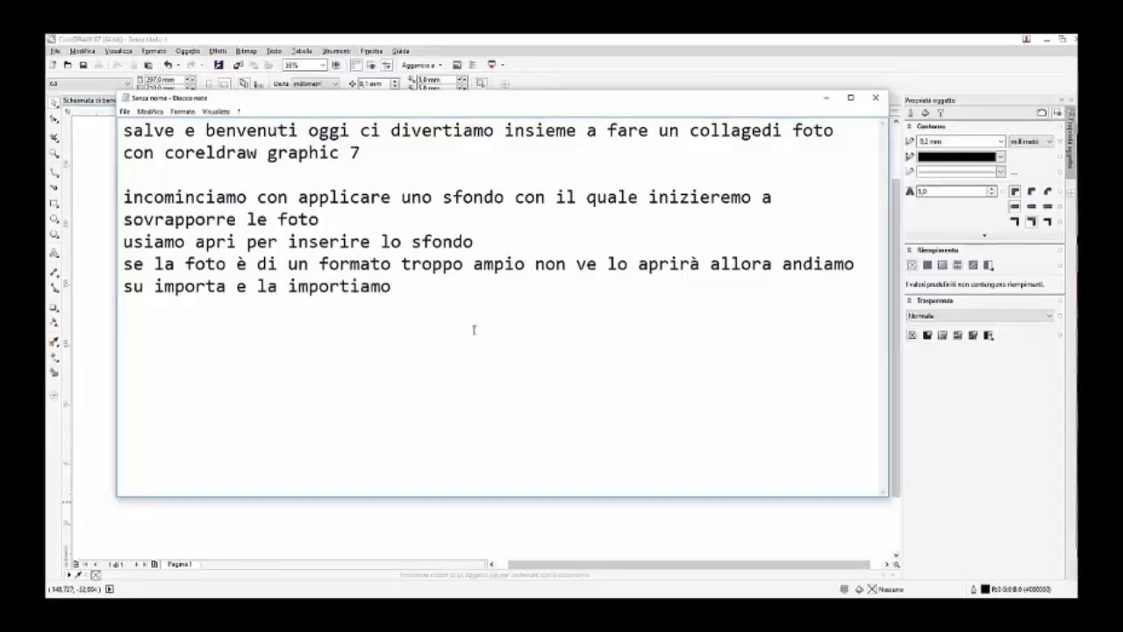
left_click(419, 453)
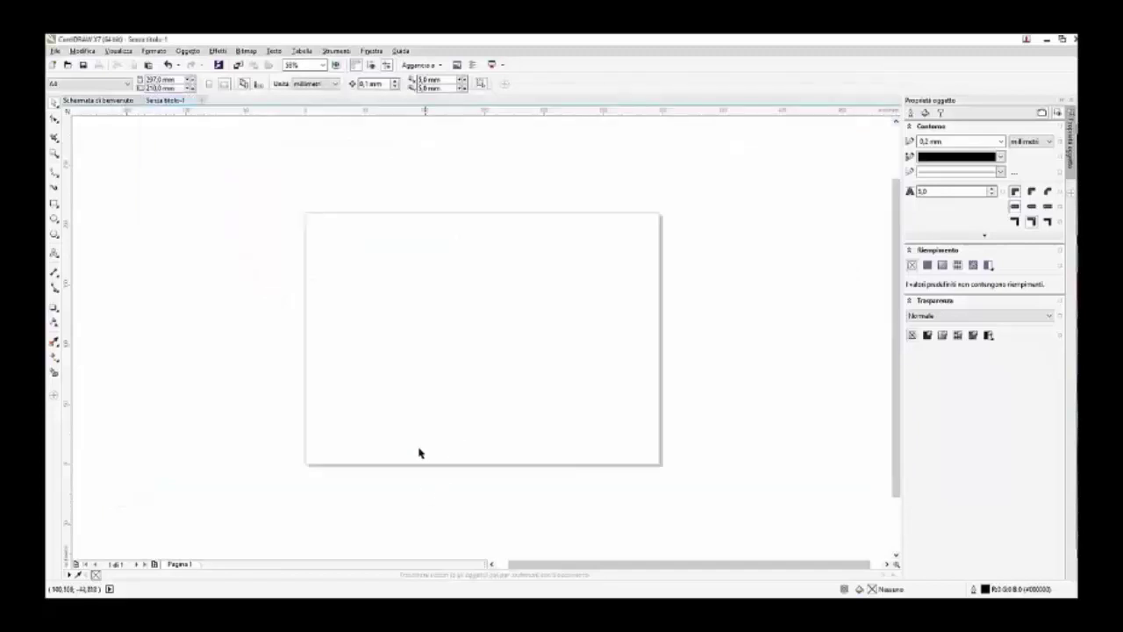
Import fan-palm-283152.jpg from the AAA folder and place it from the page's upper-left corner at about 295 mm wide
left_click(237, 65)
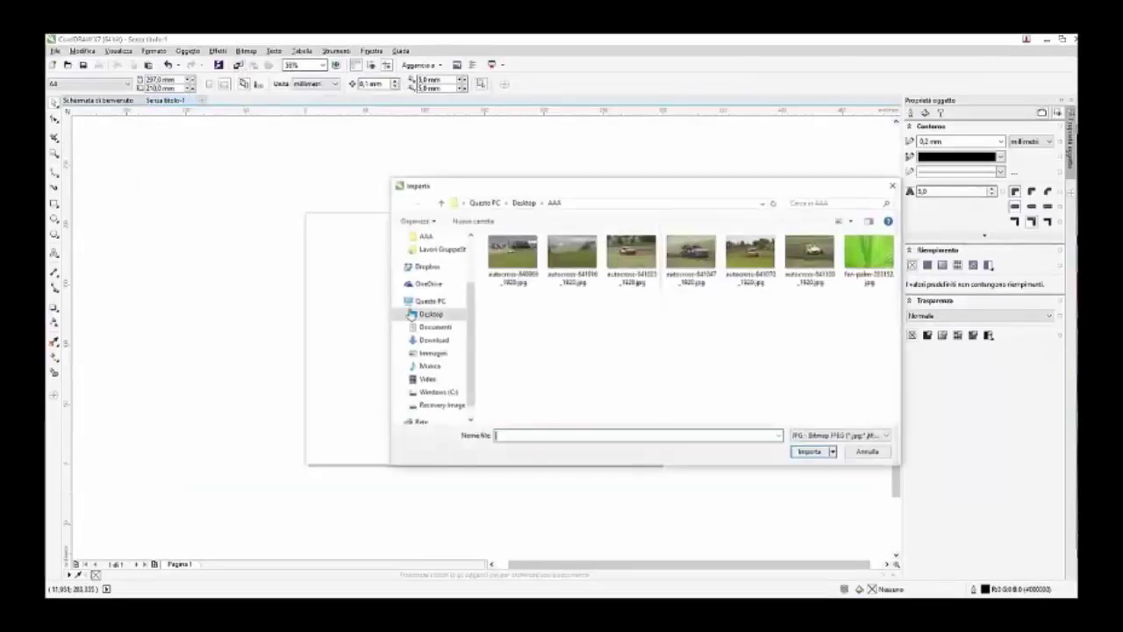
double_click(867, 279)
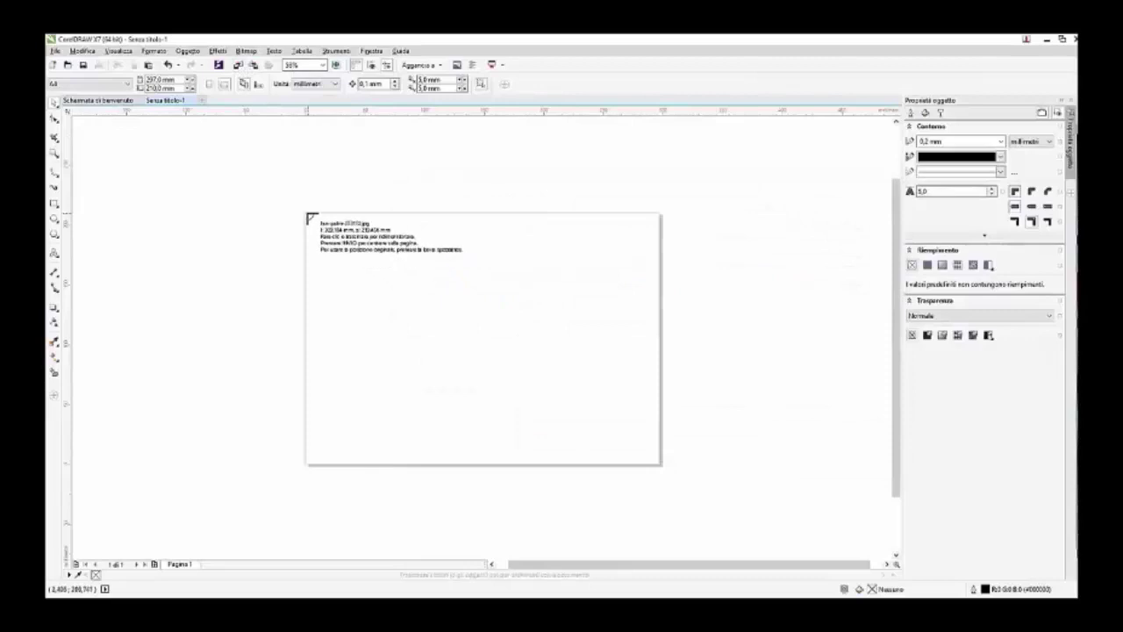
left_click_drag(308, 216, 656, 478)
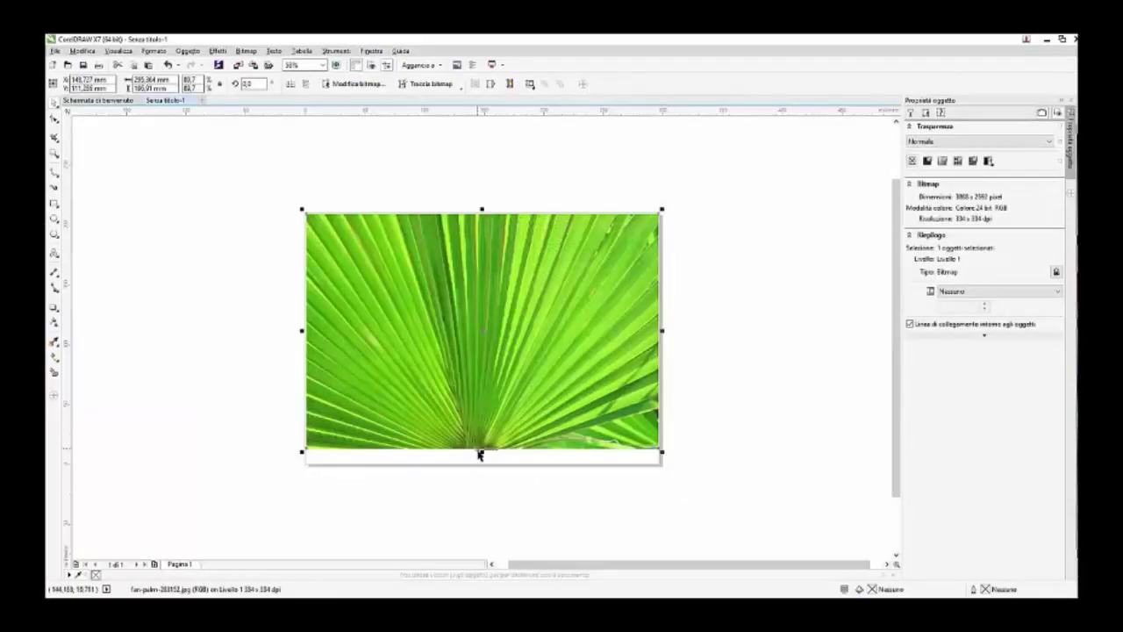
Stretch the image's bottom edge to the page's lower edge and extend its upper-left corner toward the page corner
left_click_drag(481, 451, 482, 466)
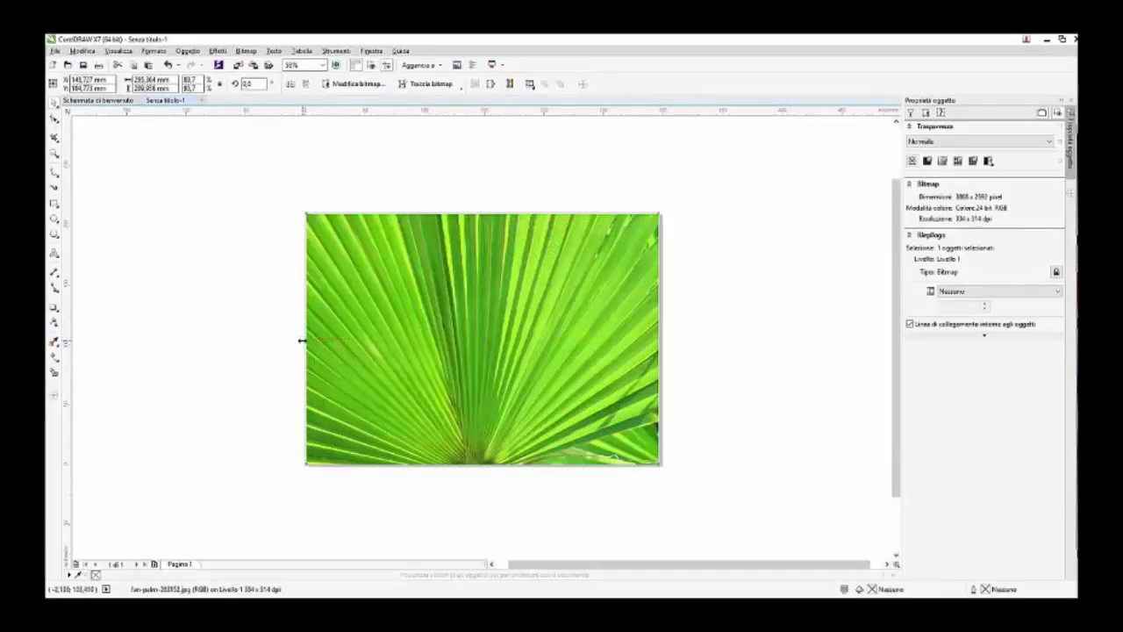
left_click_drag(301, 339, 300, 338)
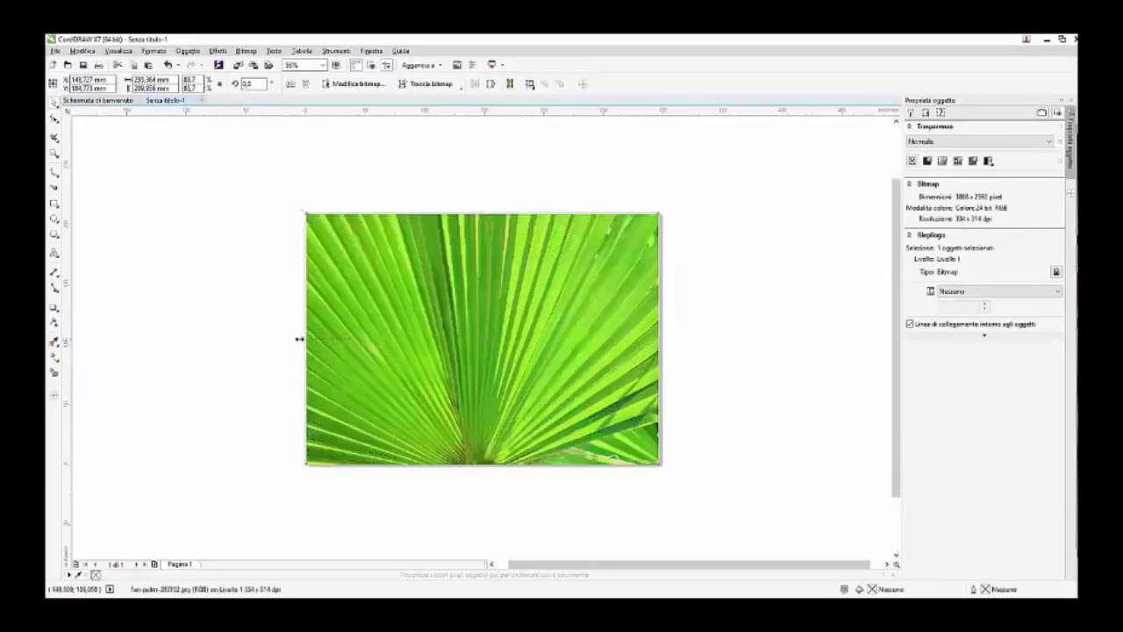
scroll(269, 236, "up", 5)
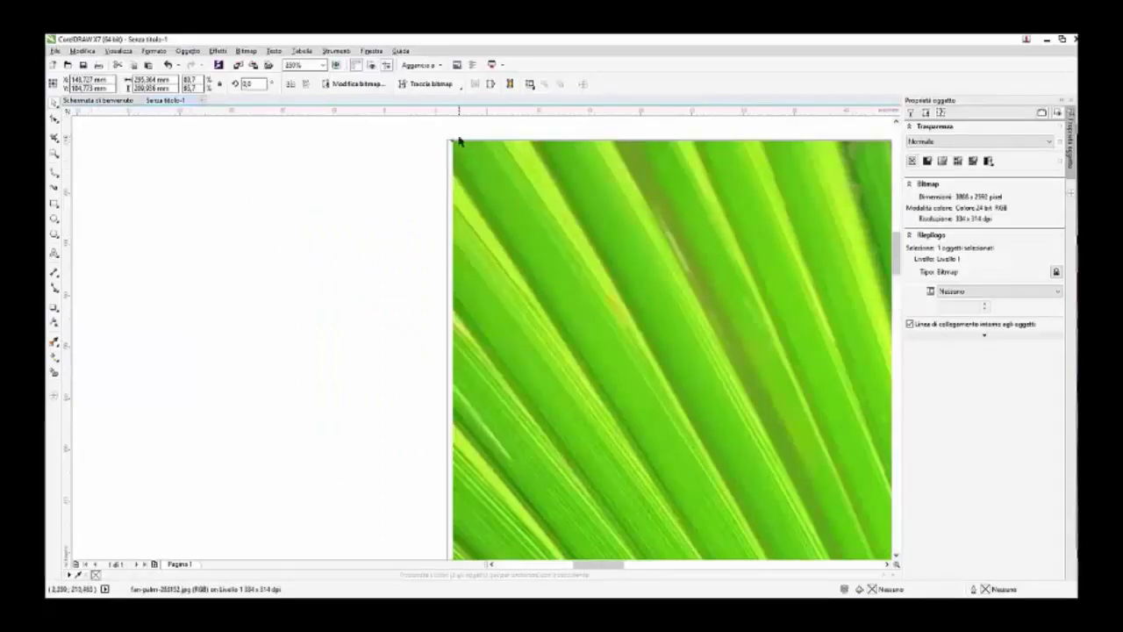
scroll(454, 138, "up", 3)
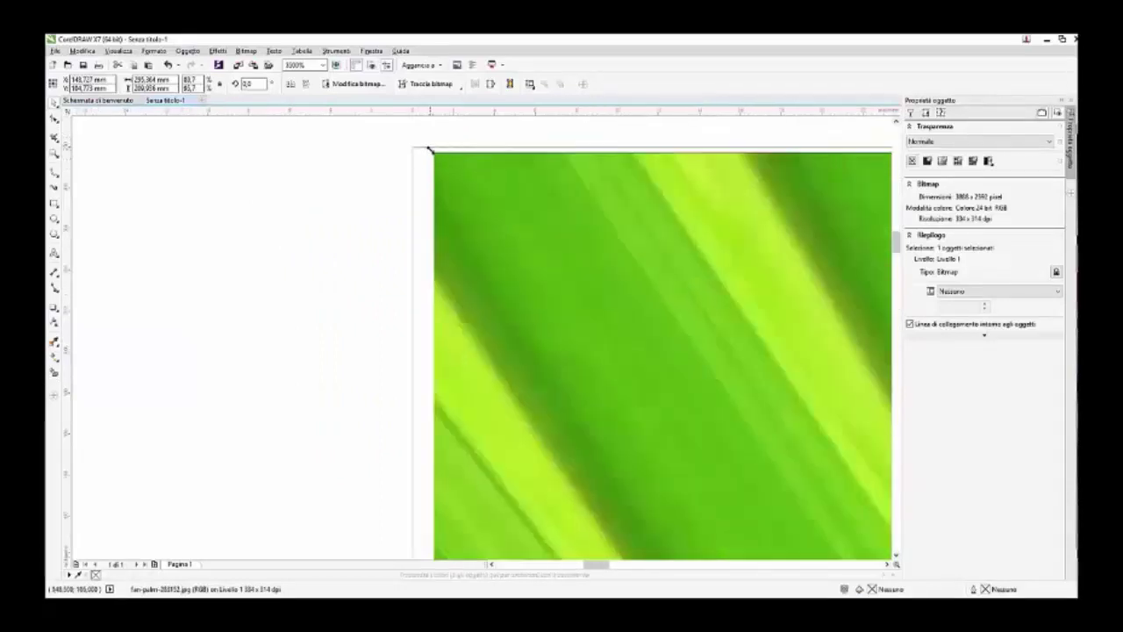
left_click_drag(429, 149, 415, 143)
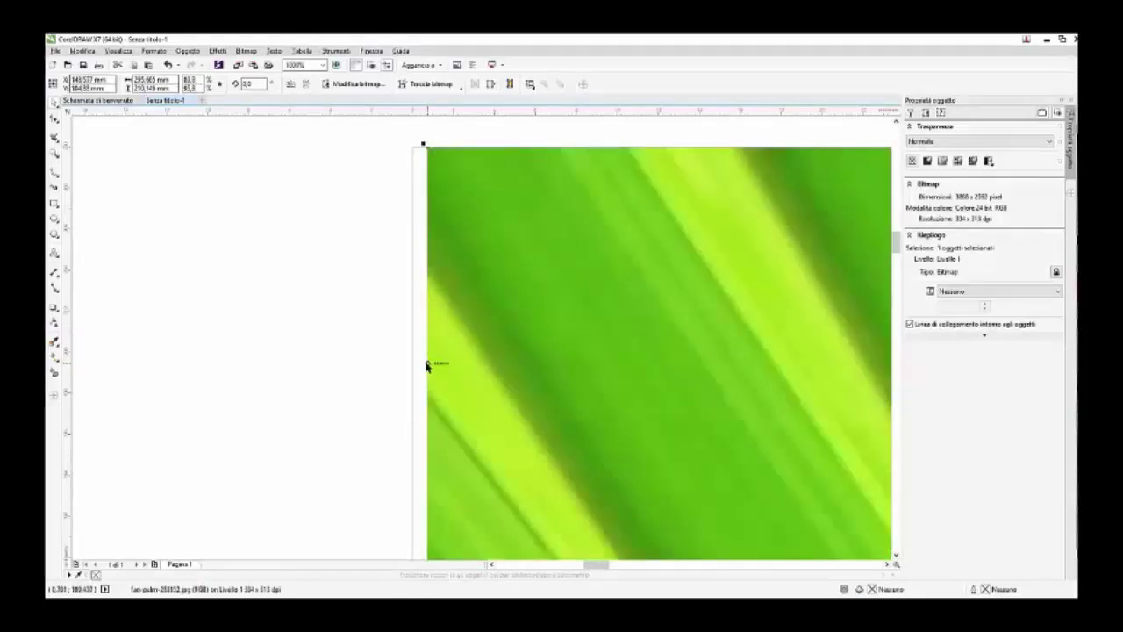
Stretch the image's left edge outward to meet the left border of the page
scroll(461, 364, "down", 2)
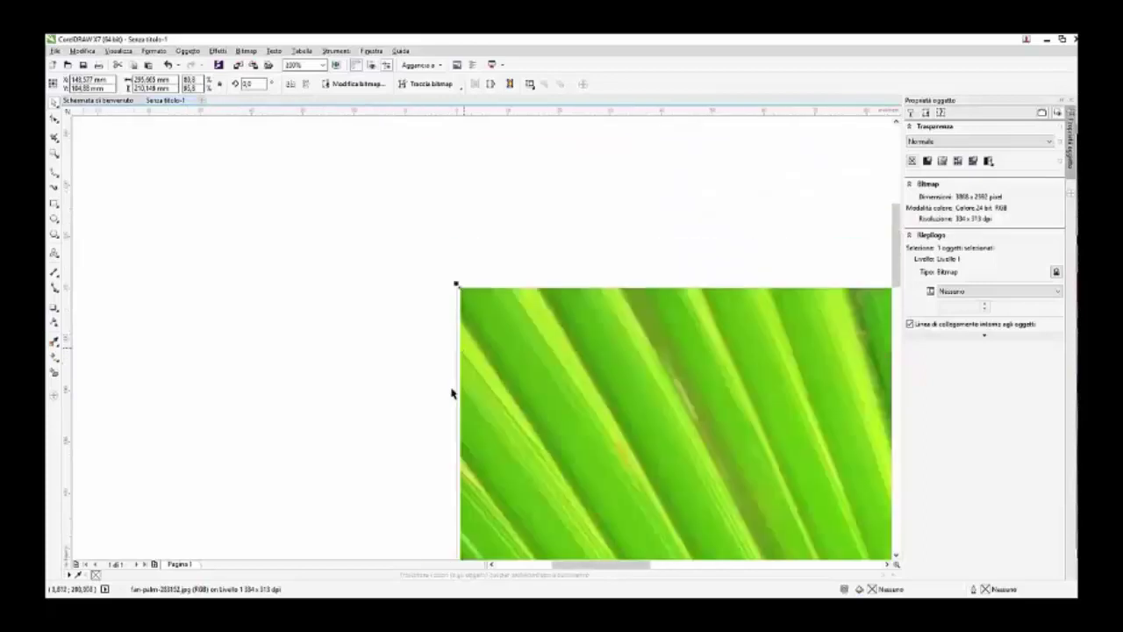
left_click_drag(897, 245, 897, 305)
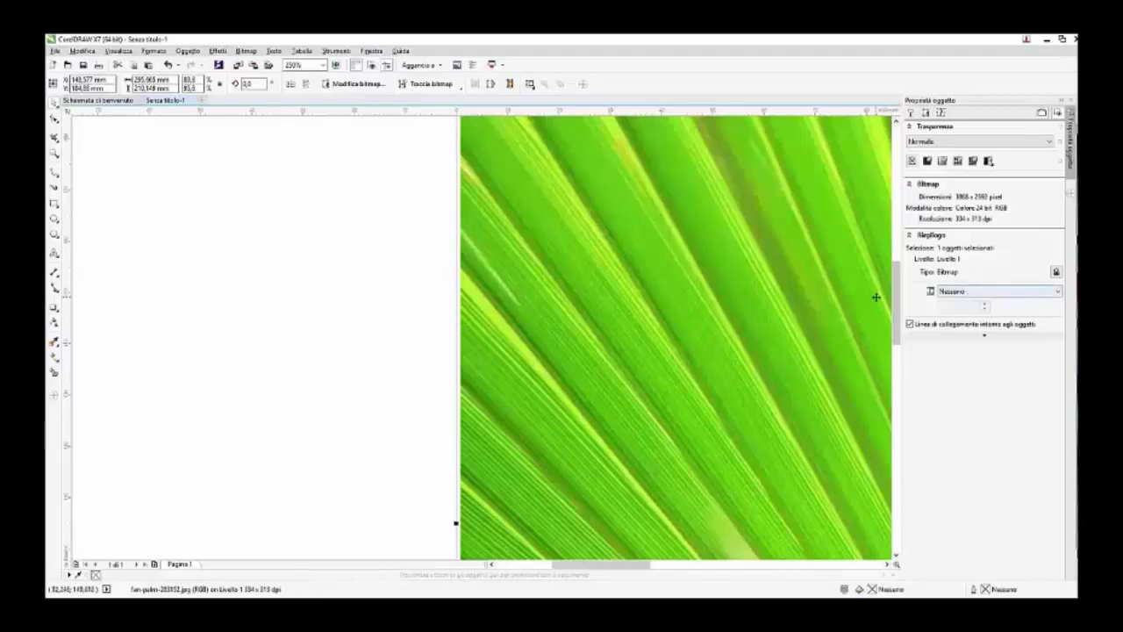
left_click_drag(896, 298, 884, 354)
scroll(444, 243, "up", 3)
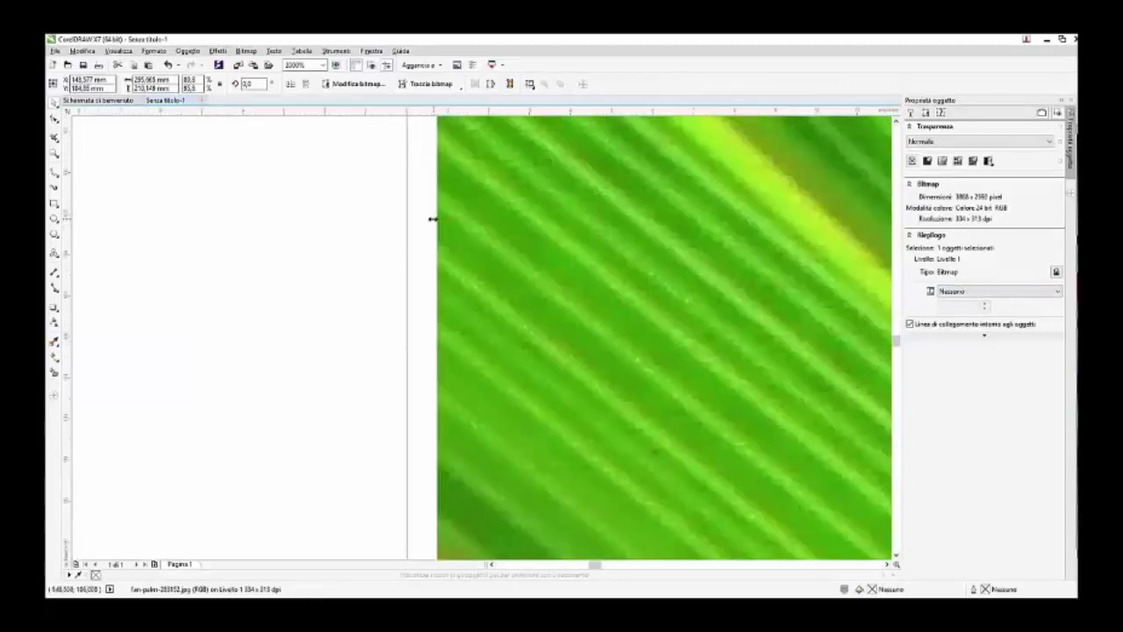
left_click_drag(432, 219, 409, 228)
Stretch the image's right edge to the right border of the page, making it about 297 mm wide
scroll(629, 267, "down", 3)
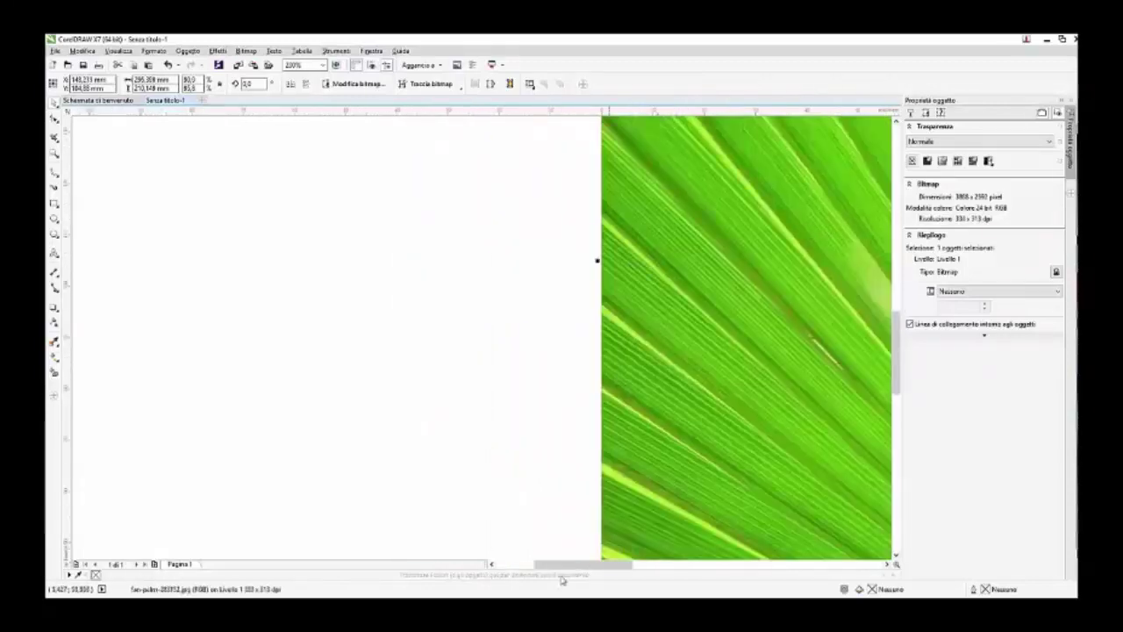
left_click_drag(589, 564, 741, 555)
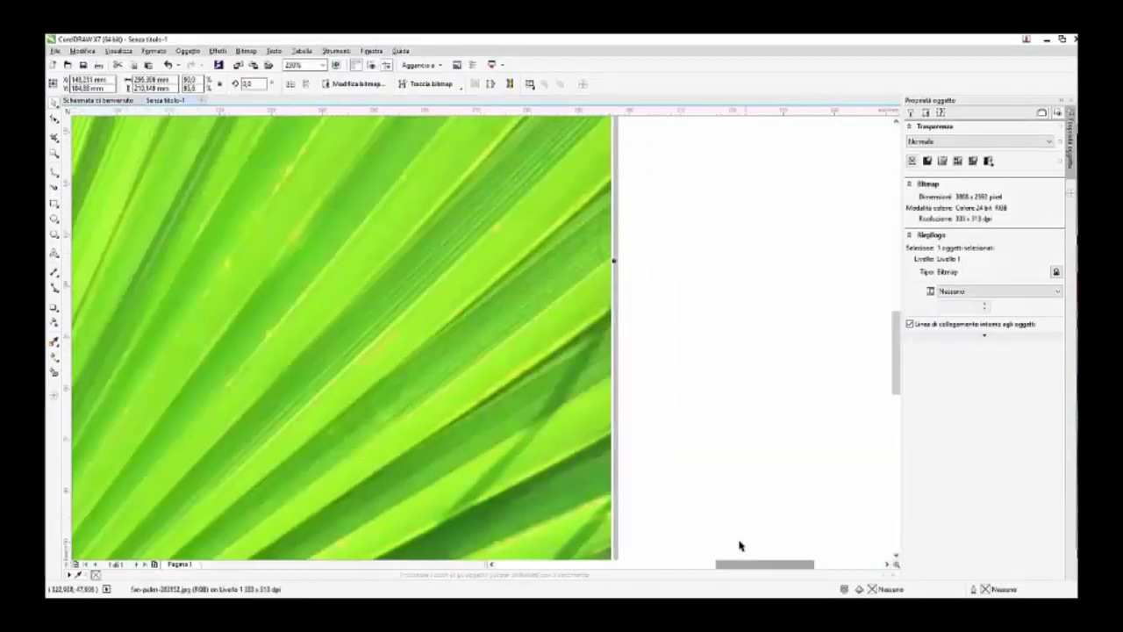
scroll(649, 248, "up", 2)
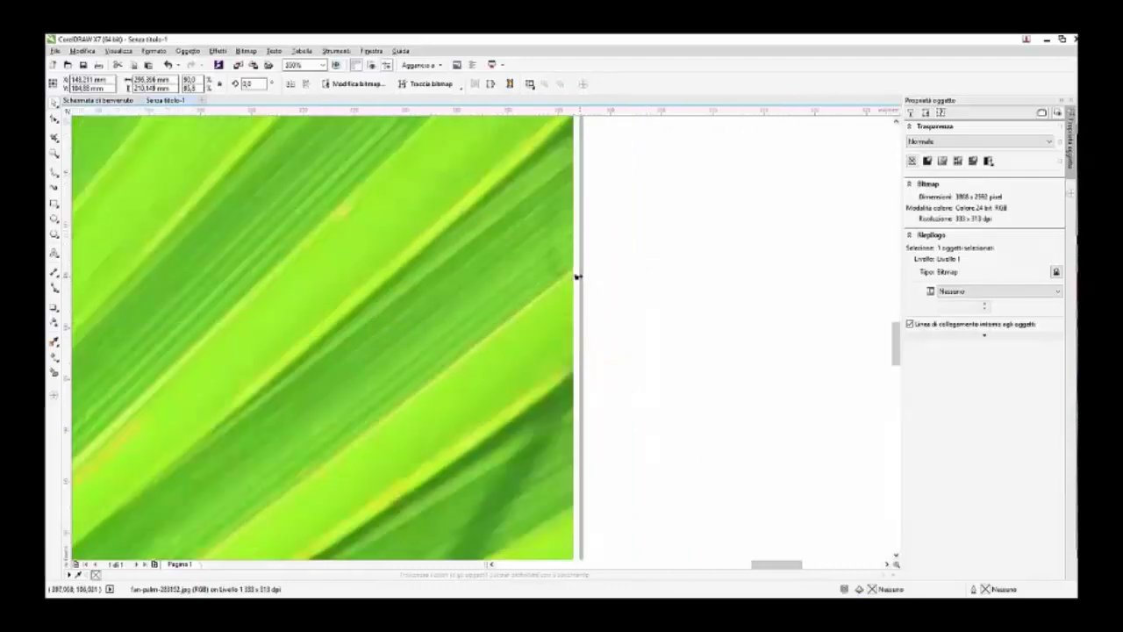
left_click_drag(576, 278, 588, 283)
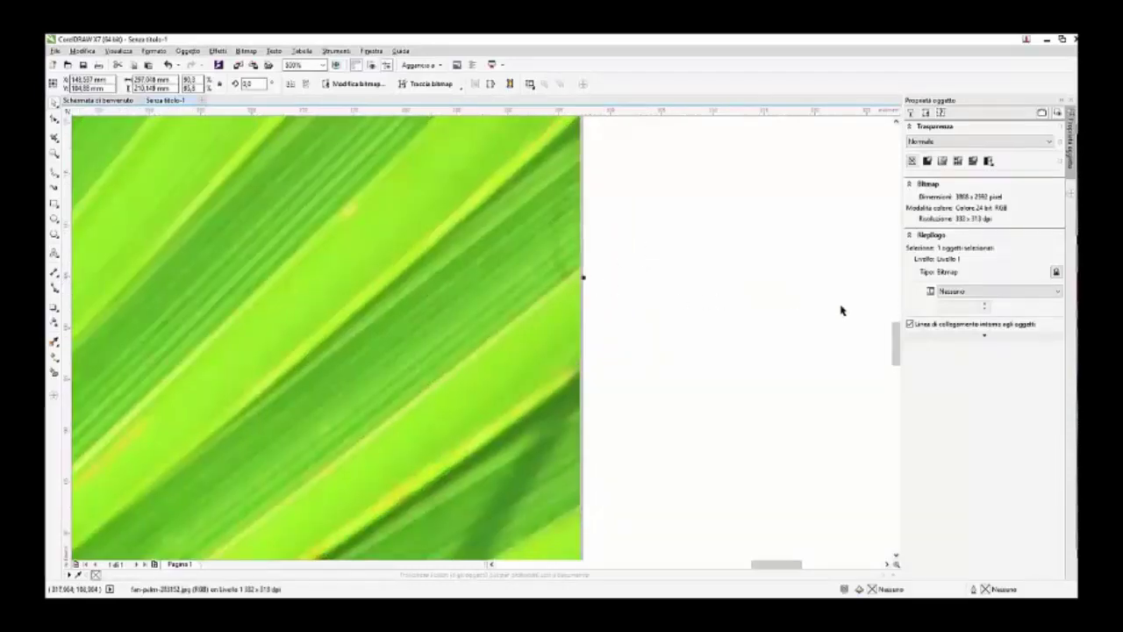
Fine-tune the image's top edge so it lines up with the top border of the page
left_click_drag(895, 332, 872, 233)
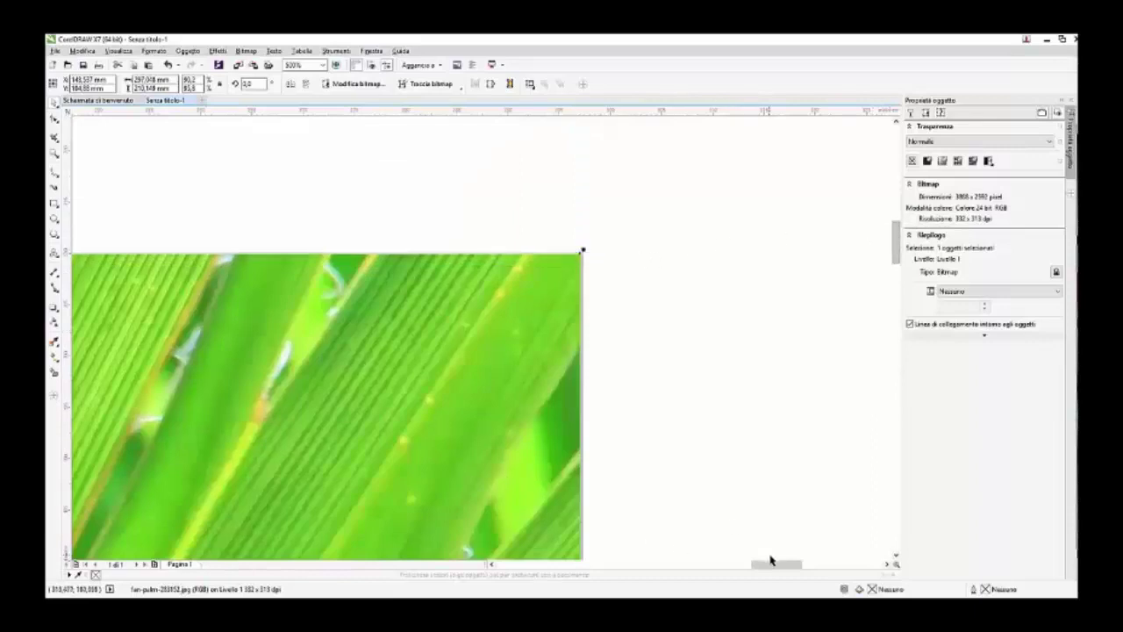
left_click_drag(772, 564, 671, 564)
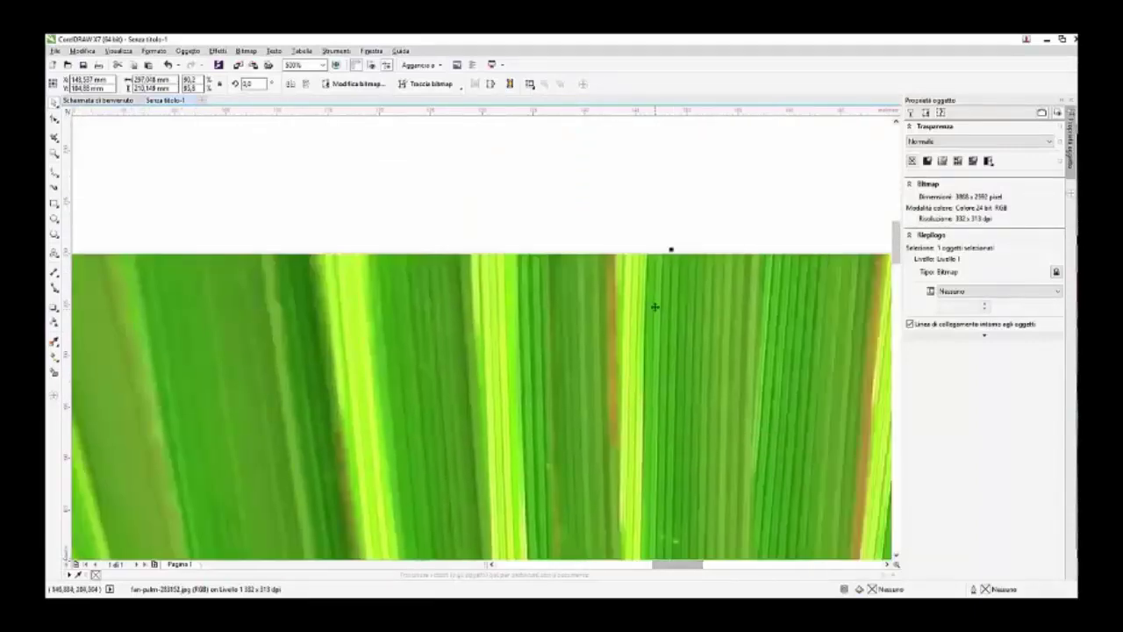
left_click_drag(672, 249, 671, 251)
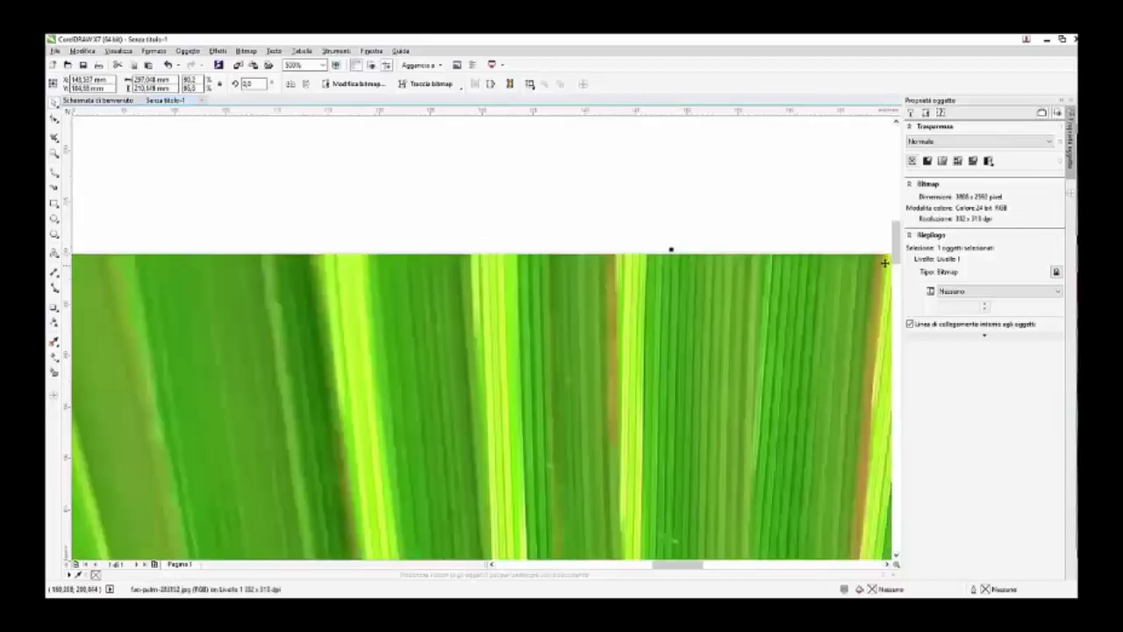
Adjust the image's bottom edge to the page's lower border, giving a height of about 210 mm, and bring the whole page into view
left_click_drag(896, 250, 897, 454)
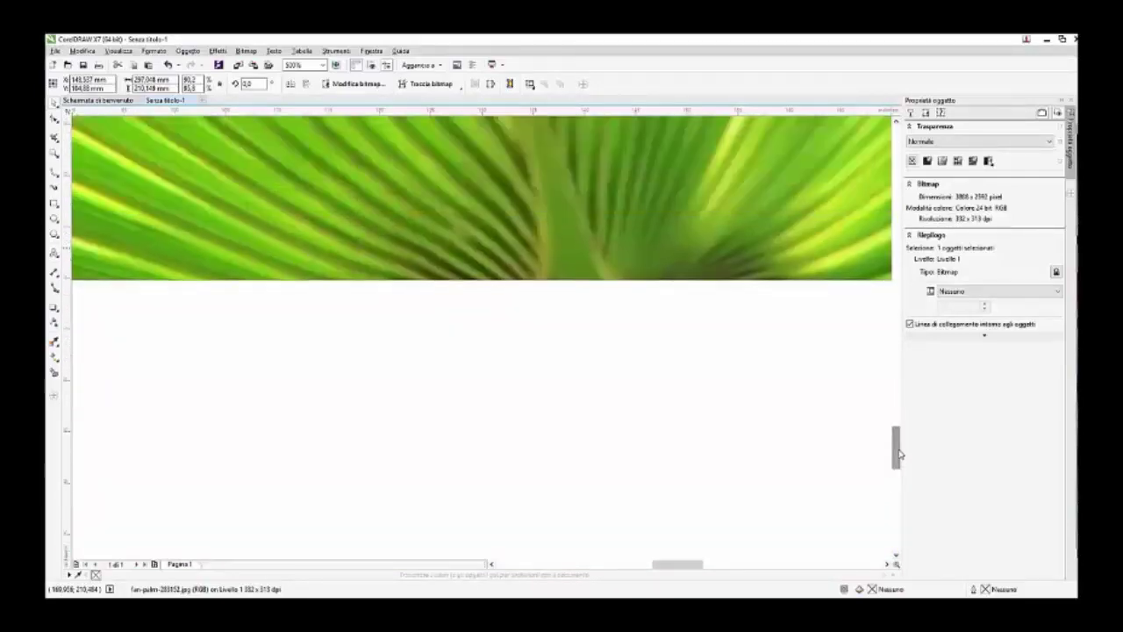
left_click_drag(671, 282, 672, 244)
left_click_drag(673, 251, 674, 281)
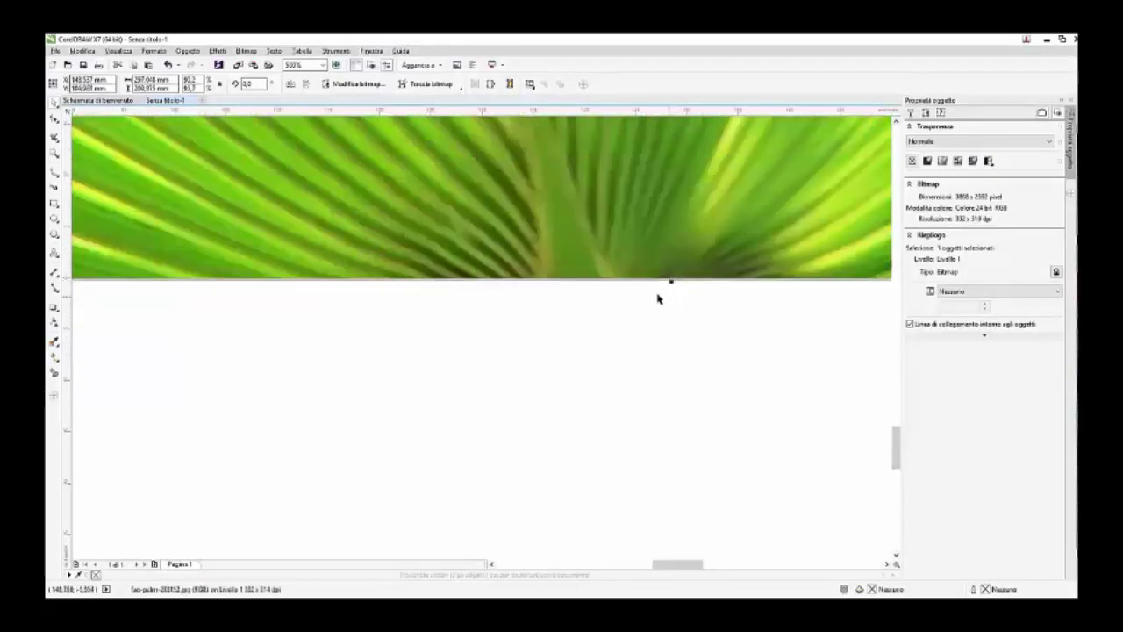
scroll(709, 339, "down", 2)
scroll(715, 342, "down", 2)
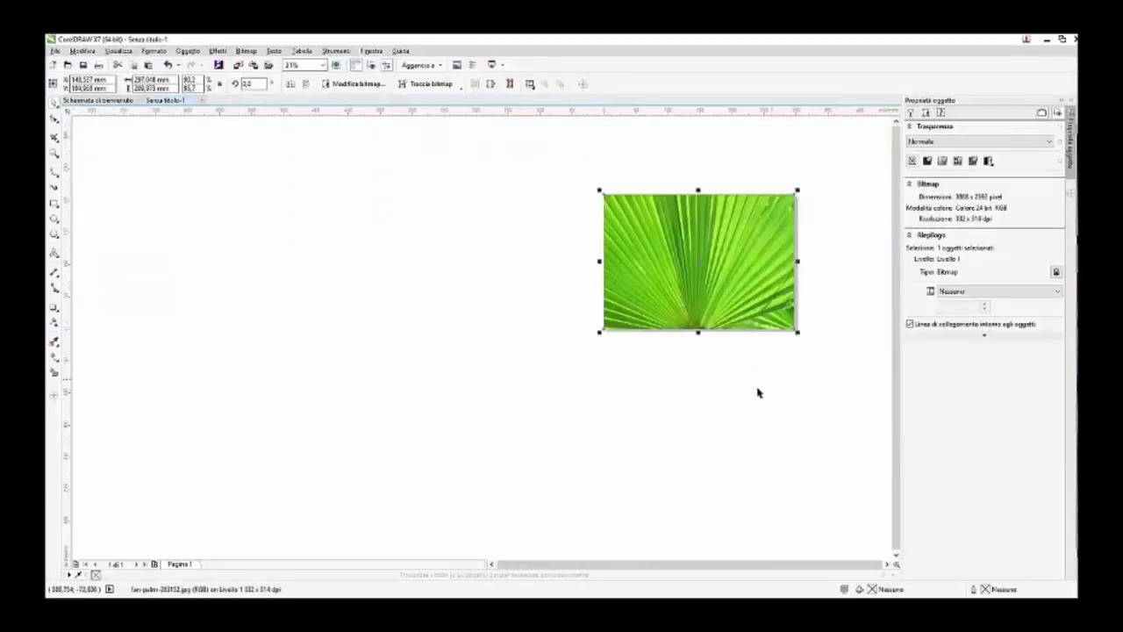
scroll(767, 255, "up", 2)
scroll(895, 309, "up", 1)
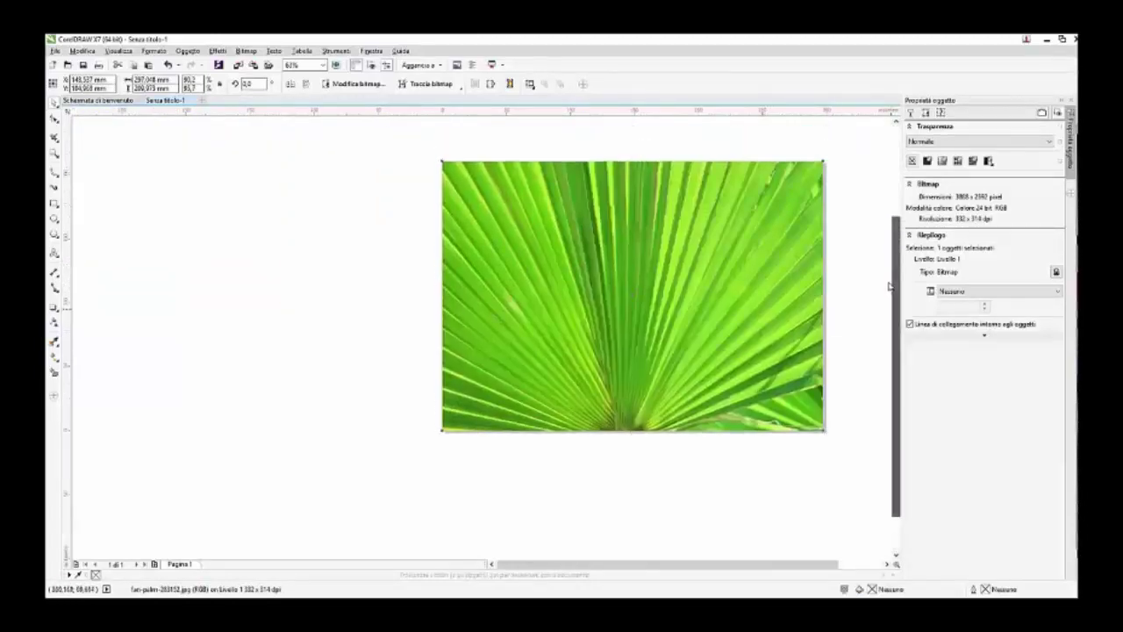
left_click_drag(716, 564, 692, 572)
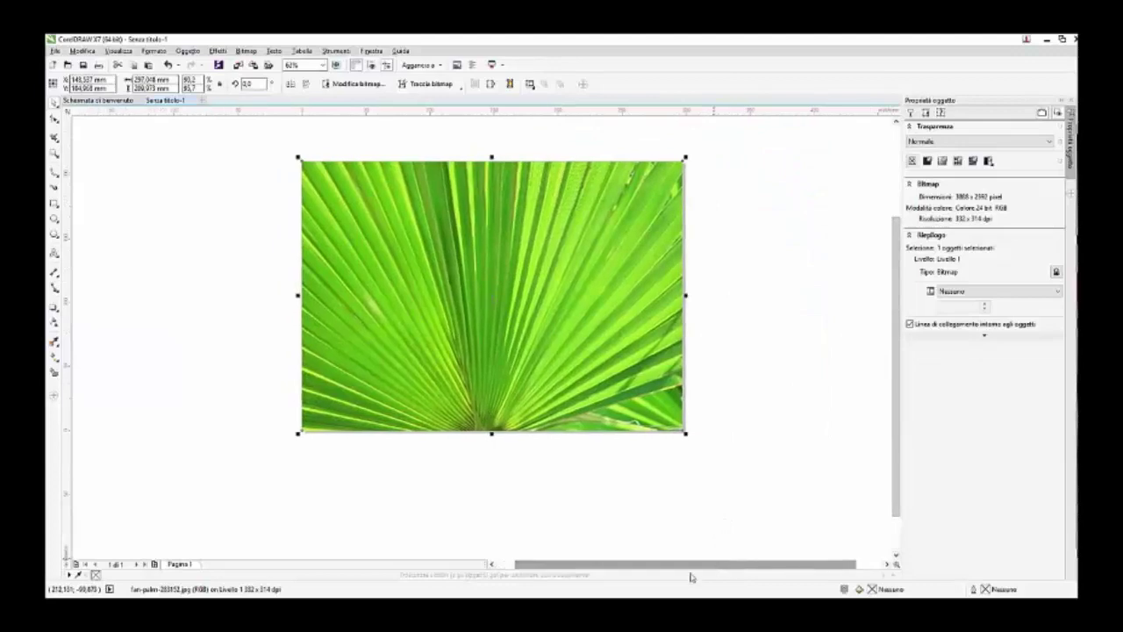
Switch to Notepad and add the line "adesso ci siamo assicurati che lo sfondo sia a dimensione del nostro foglio A4"
key("alt+Tab")
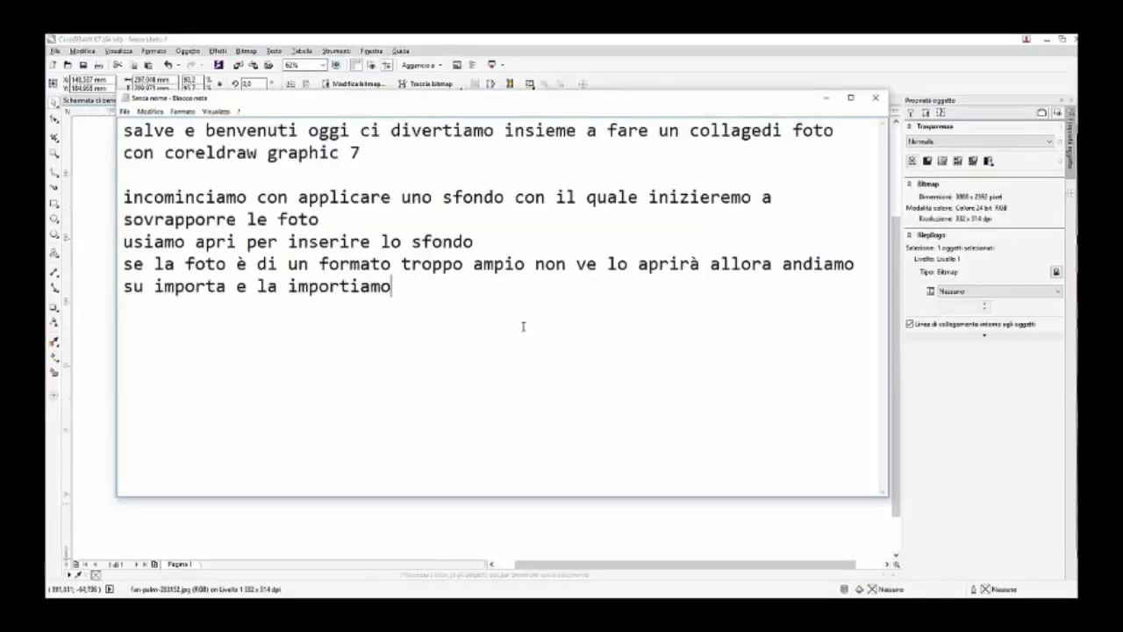
type("adesso ci siamo")
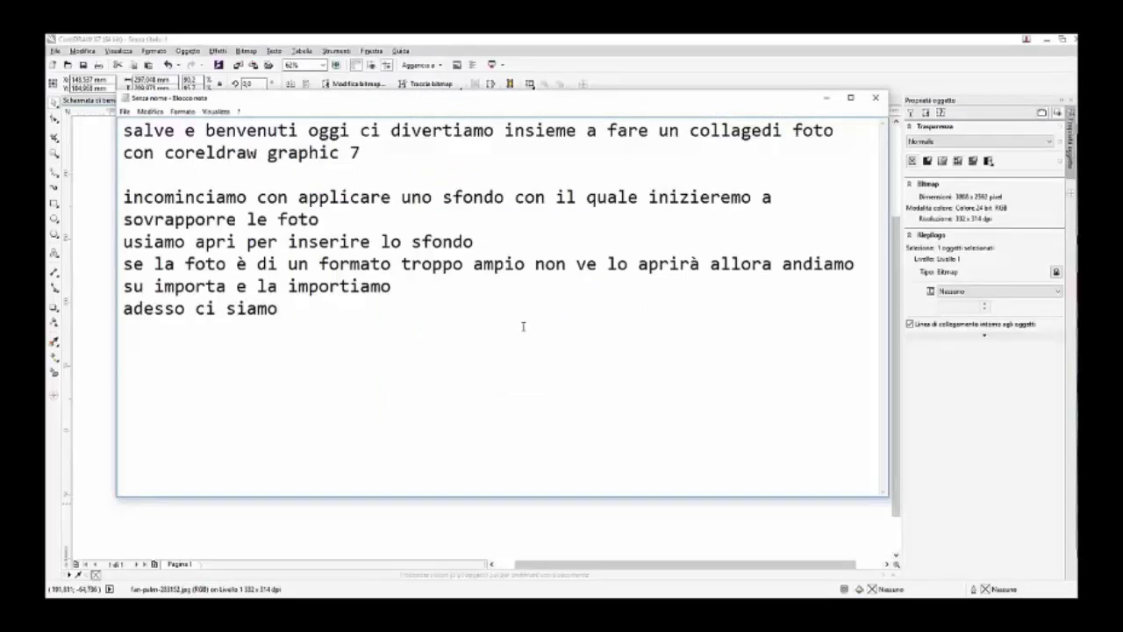
type(" assicurat")
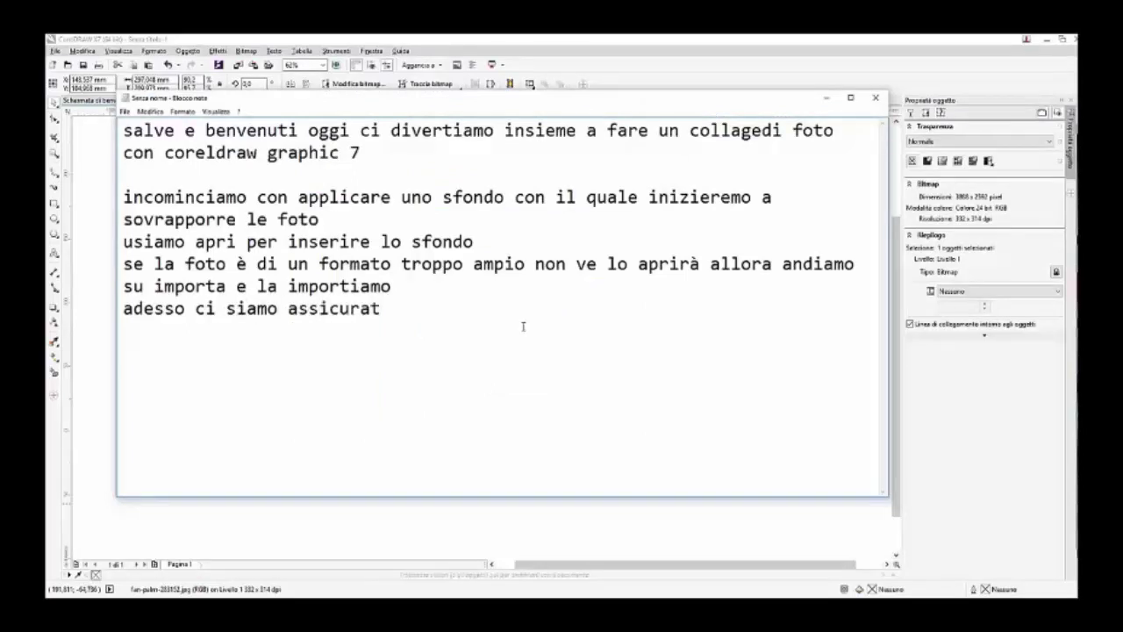
type("i che lo s")
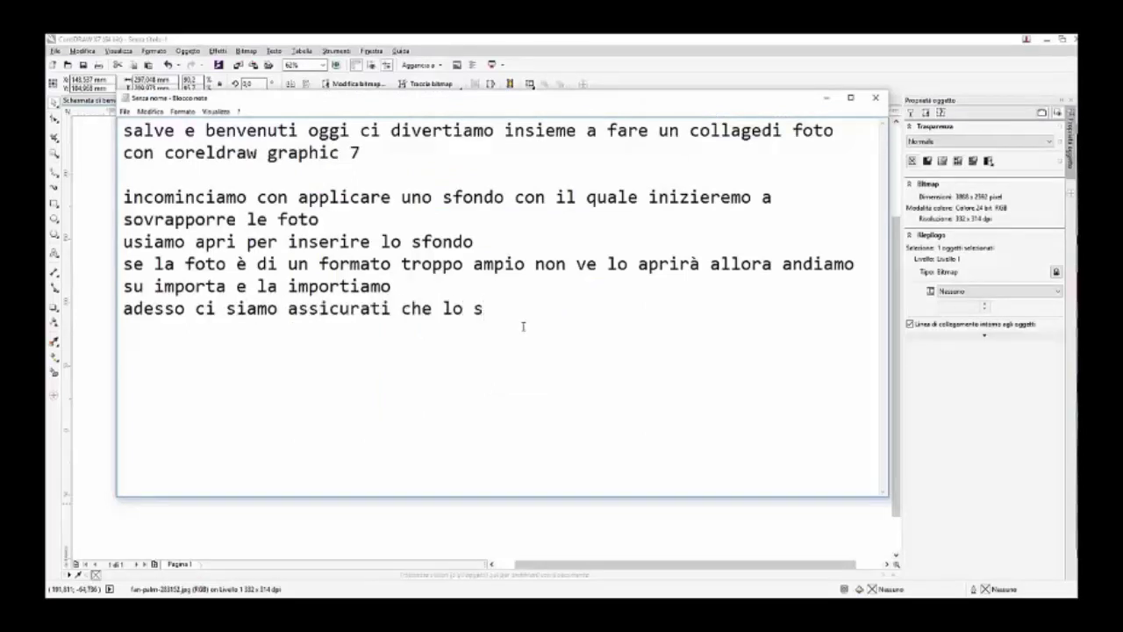
type("fondo sia a dimension")
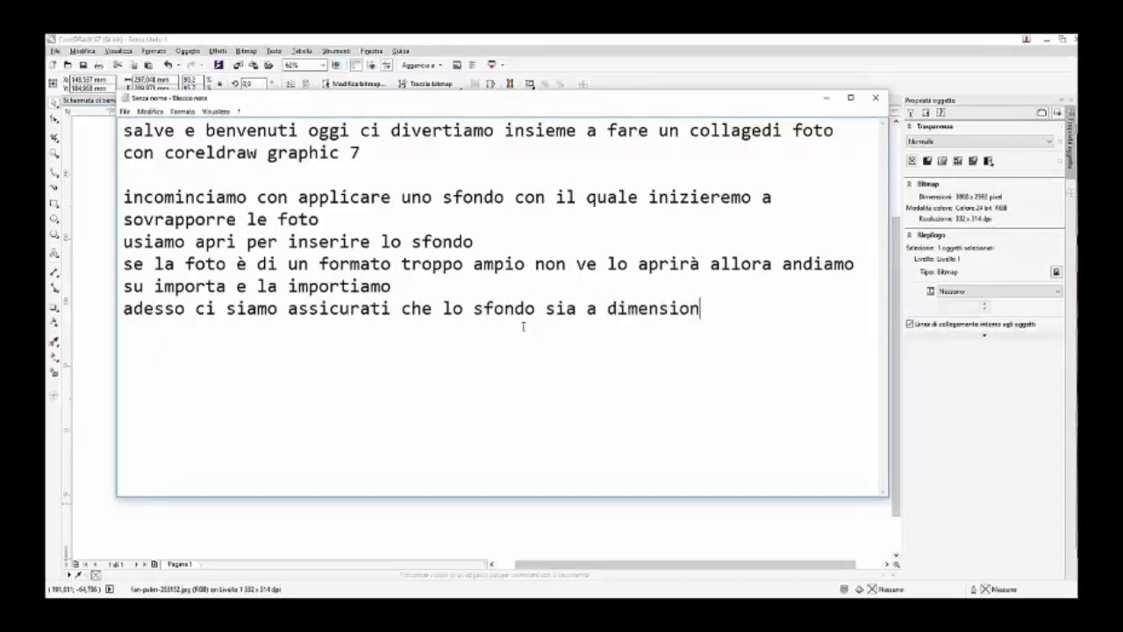
type("e del nos")
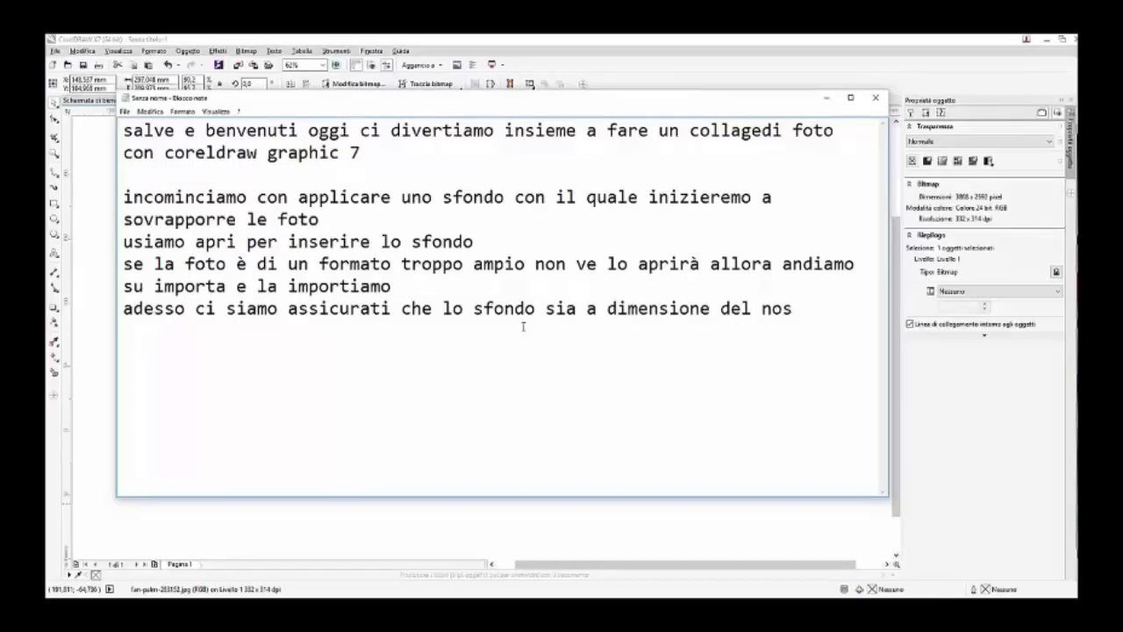
type("tro foglio A4")
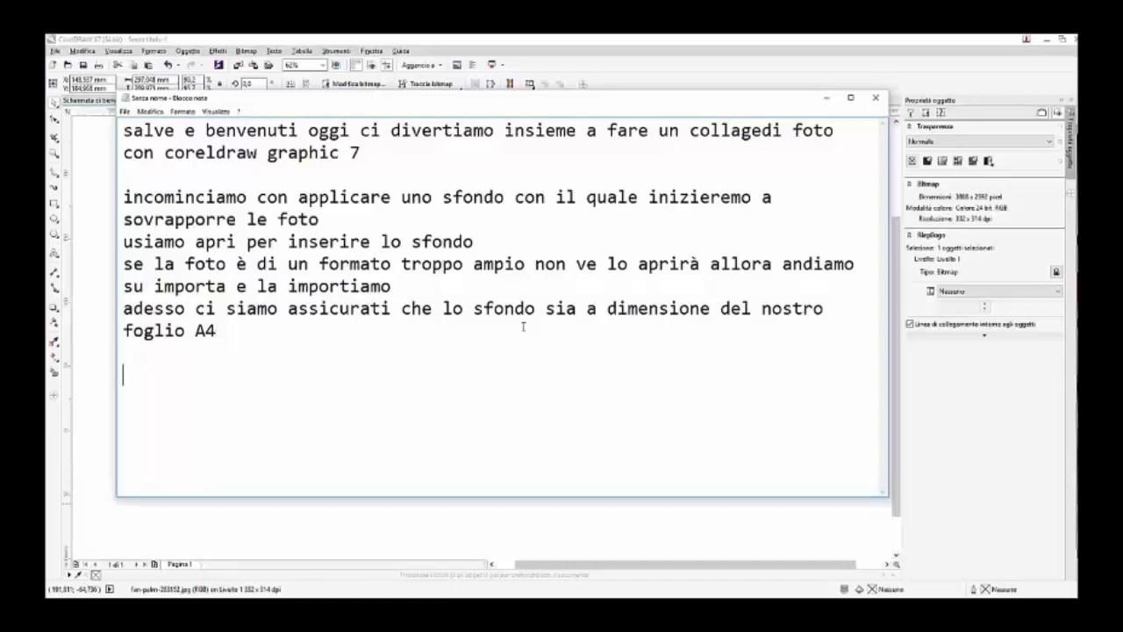
Add the line "ora procediamo con inserire le foto che vogliamo mettere nel collage" to the note
type("  ora procediamo con")
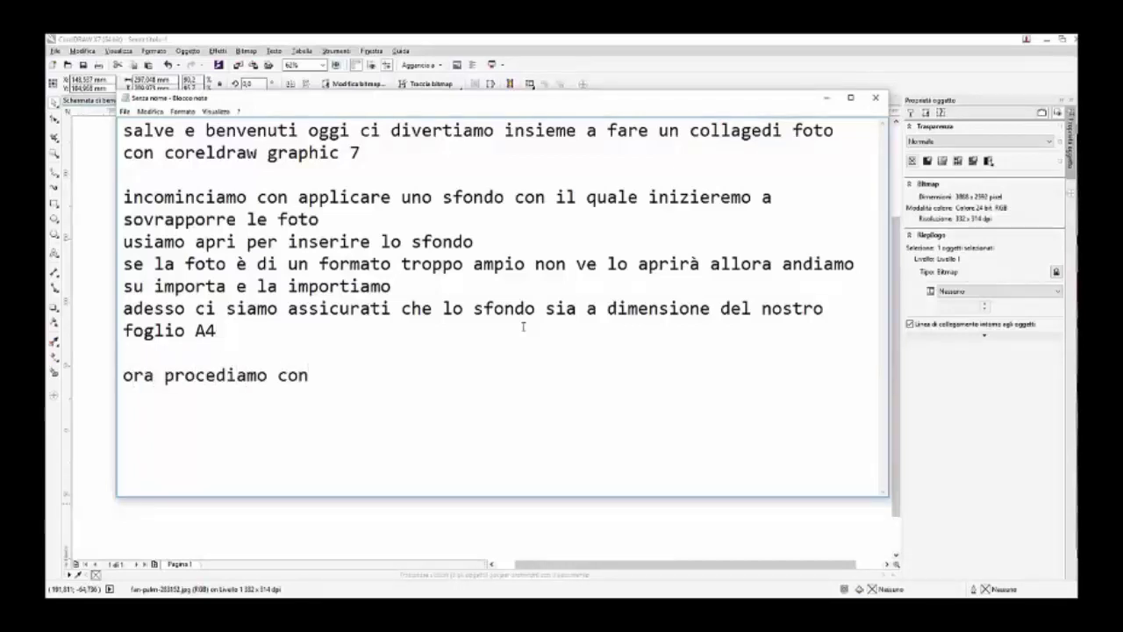
type(" inserire")
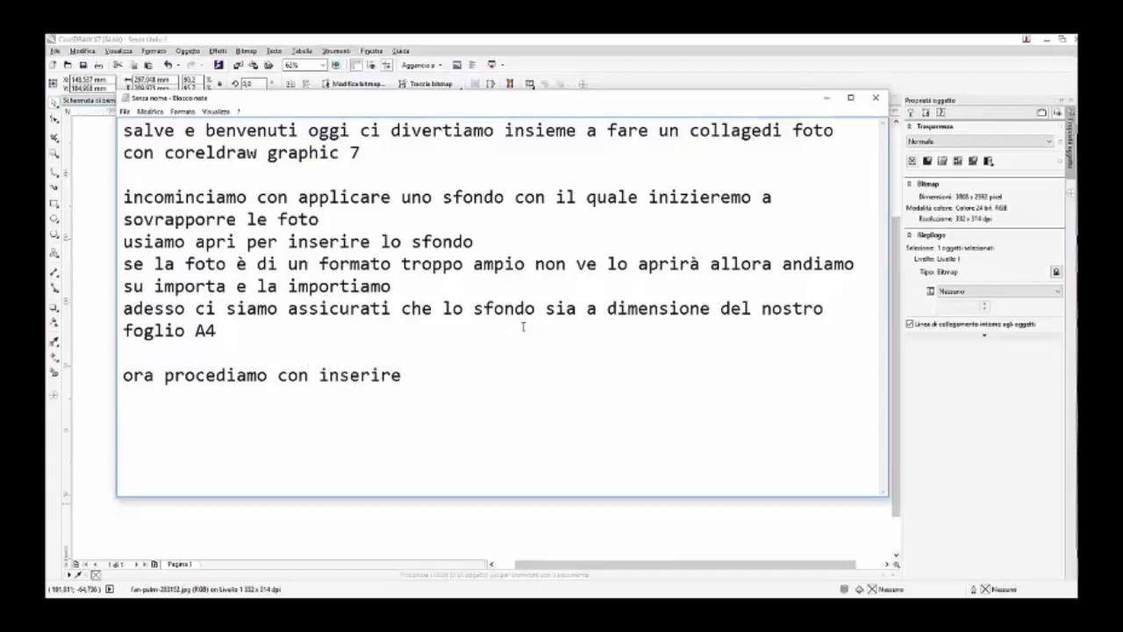
type(" le foto che ")
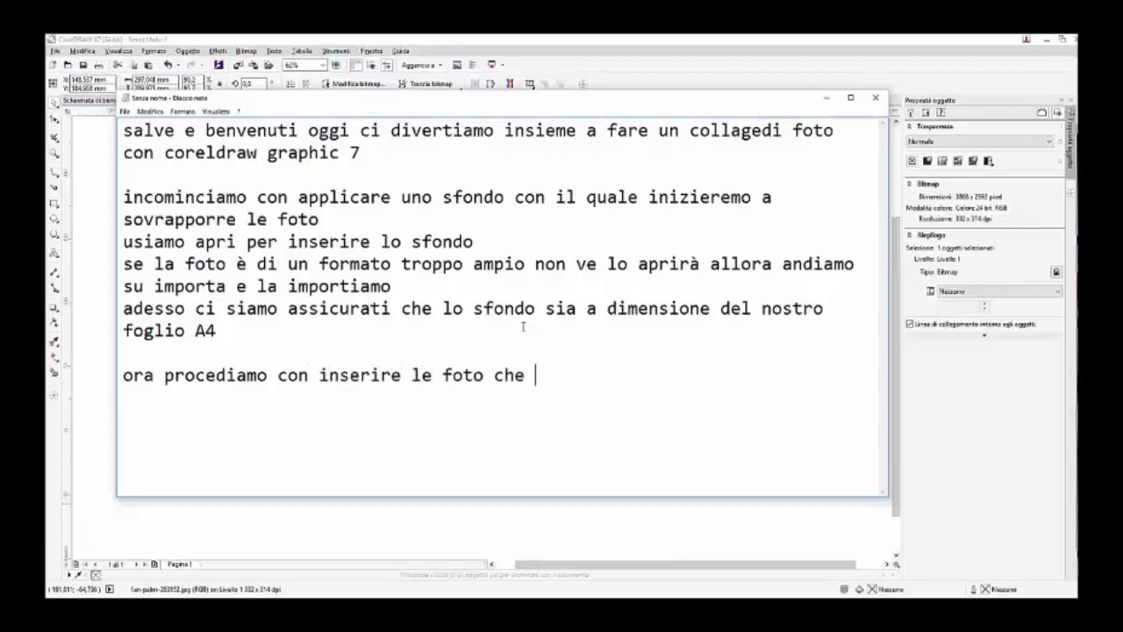
type("vogliamo me")
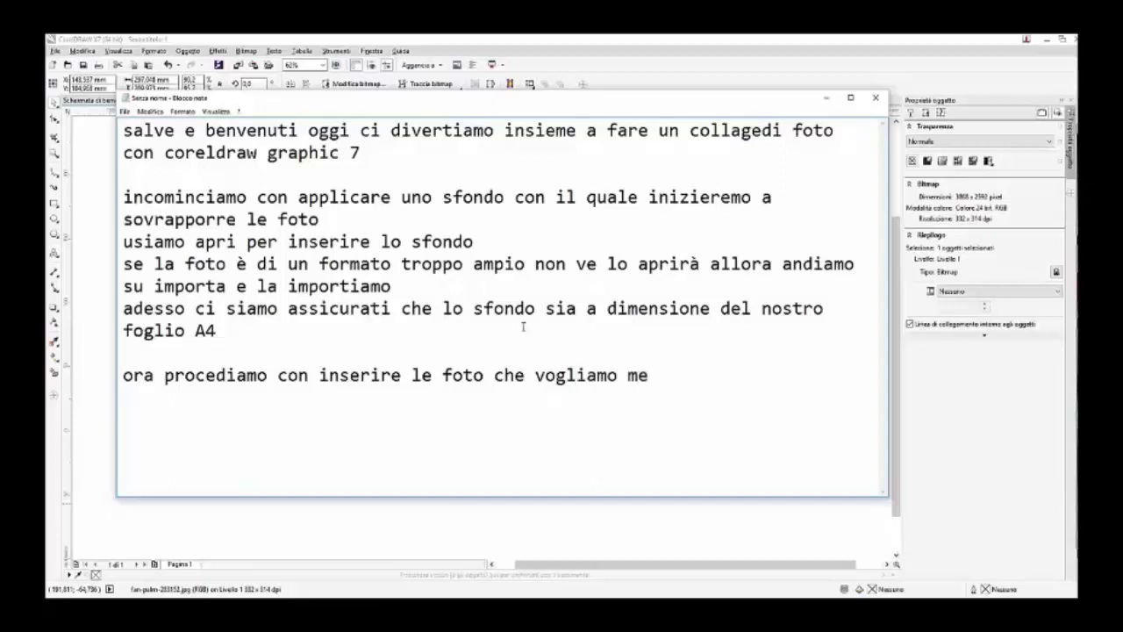
type("ttere nel ")
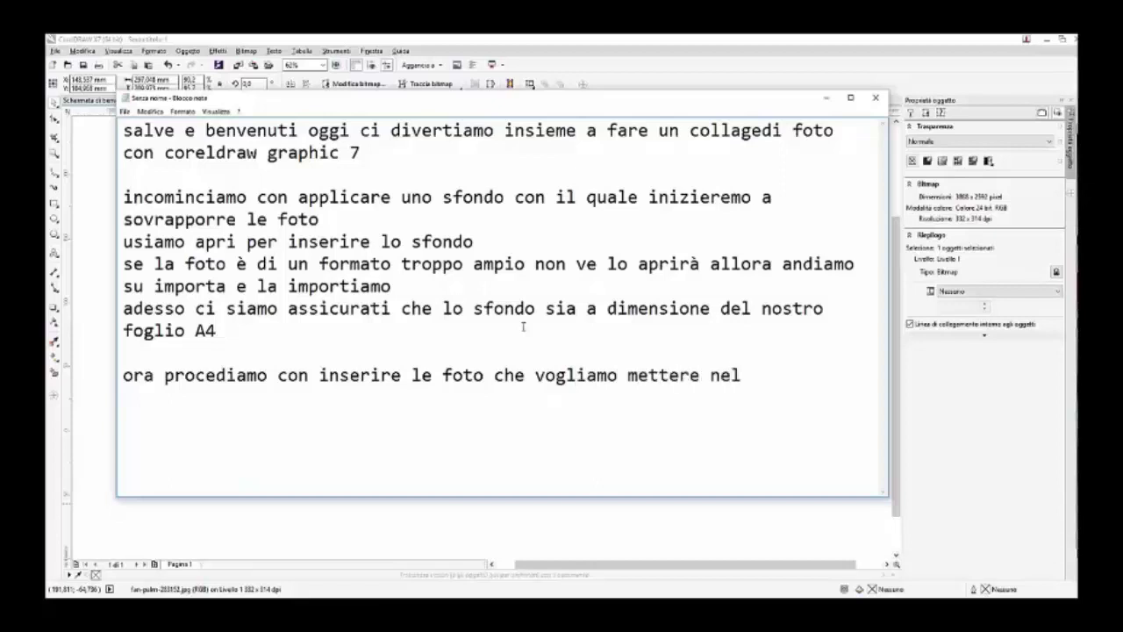
type("collage")
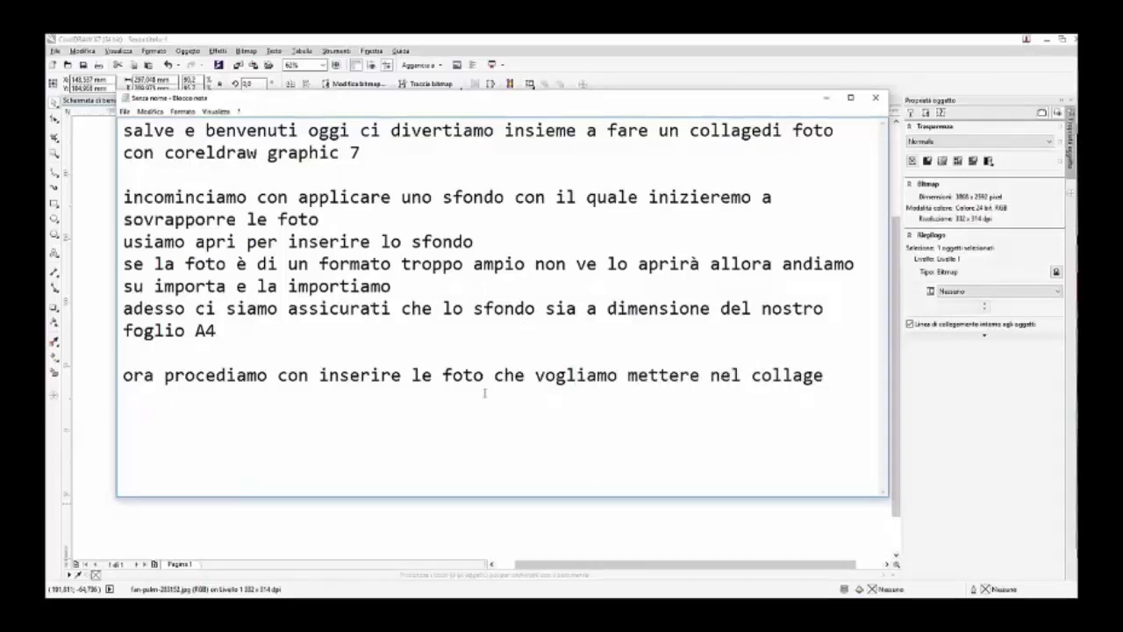
type("w")
key("BackSpace")
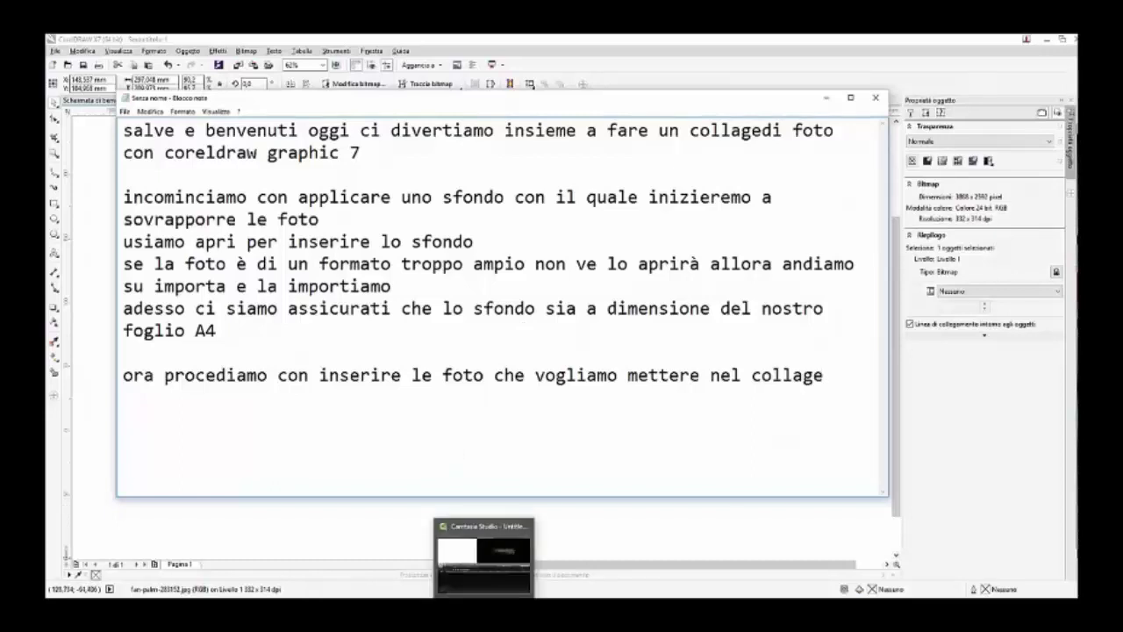
Switch to CorelDRAW and choose the six autocross photos together for import, leaving out the fan palm image
left_click(478, 579)
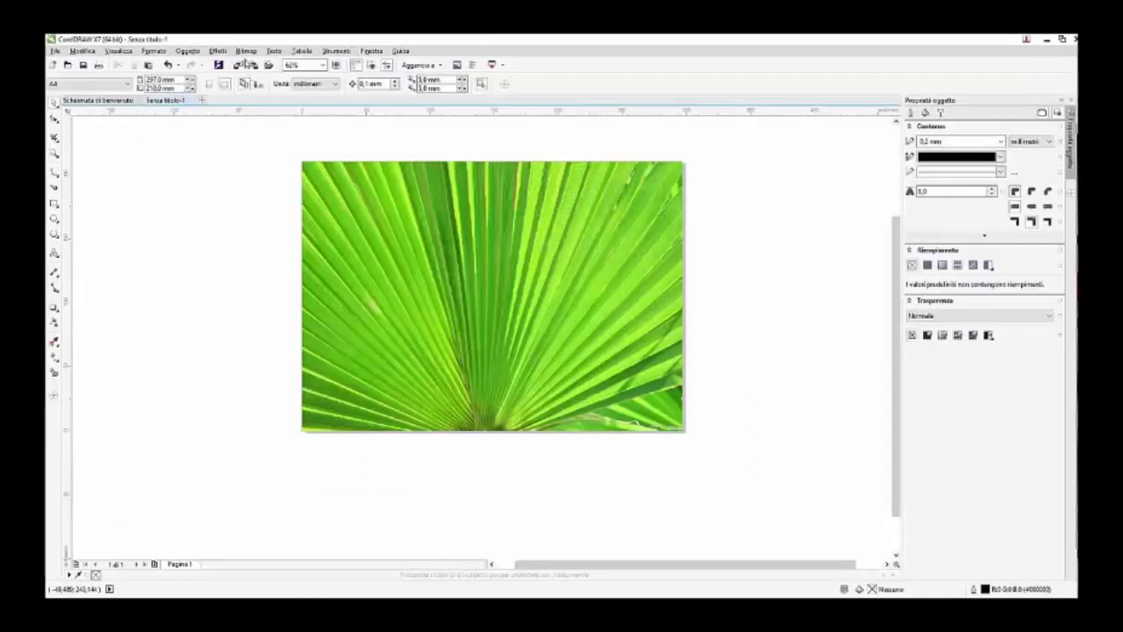
left_click(237, 66)
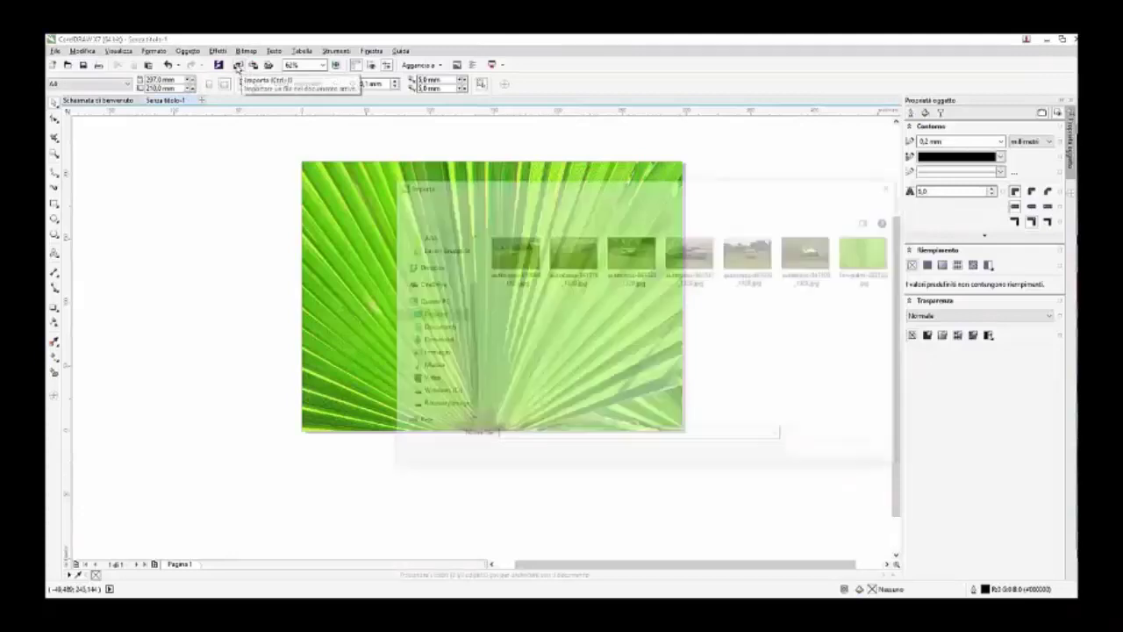
left_click_drag(803, 338, 489, 230)
left_click(808, 452)
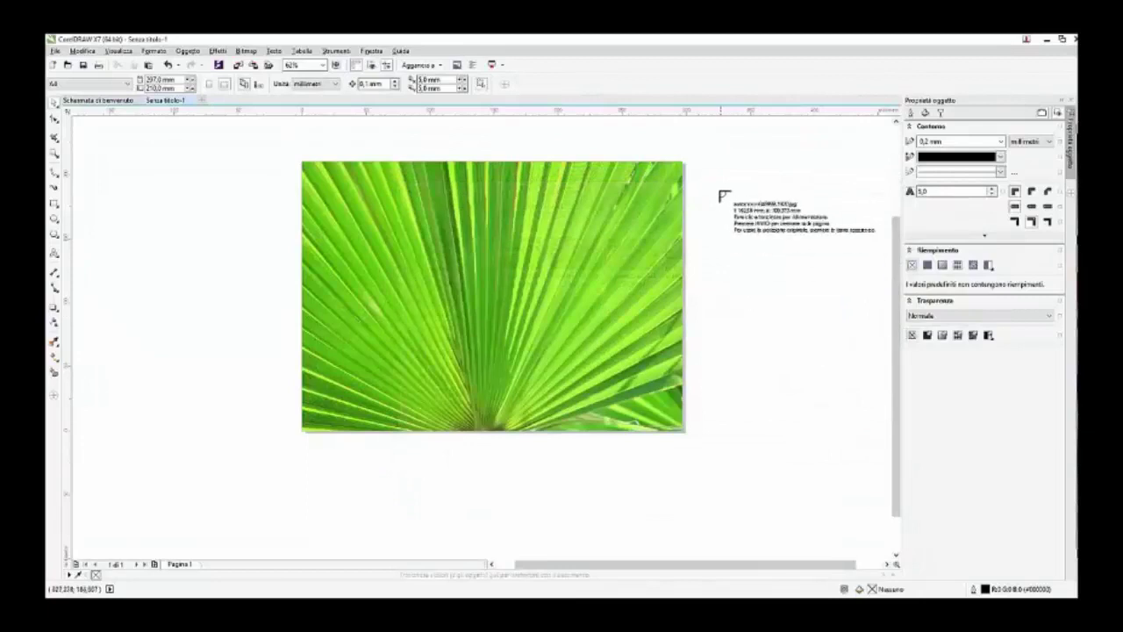
Place the six imported photos at reduced sizes around the outside of the page, with the yellow buggy photo about 111 mm wide
left_click_drag(714, 178, 772, 215)
left_click_drag(721, 249, 805, 303)
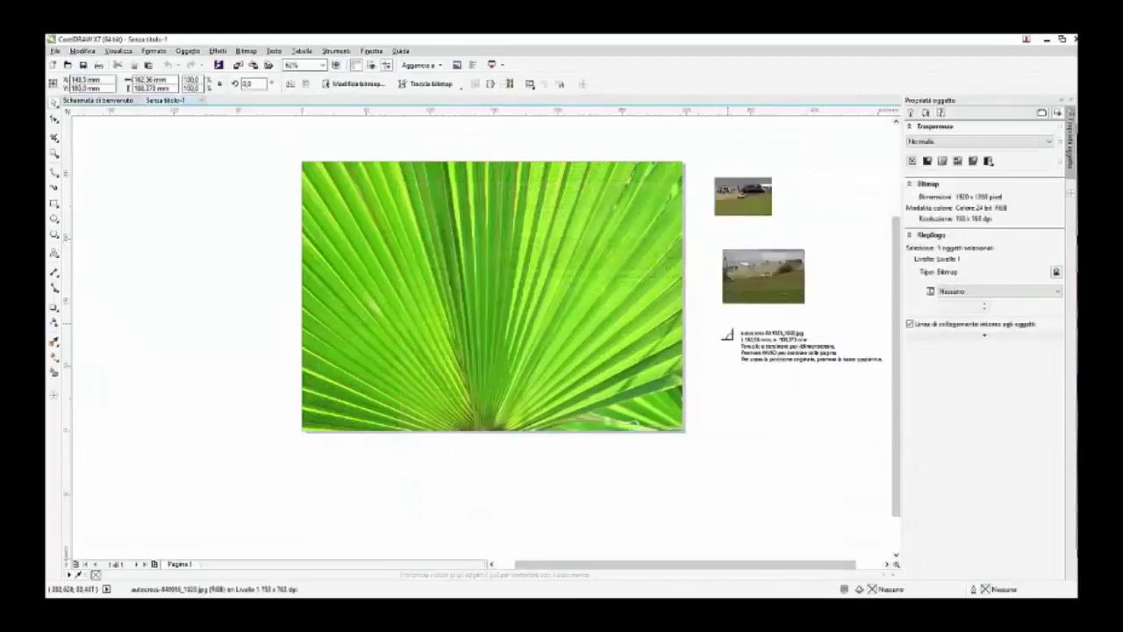
left_click_drag(728, 326, 849, 405)
left_click_drag(684, 444, 804, 525)
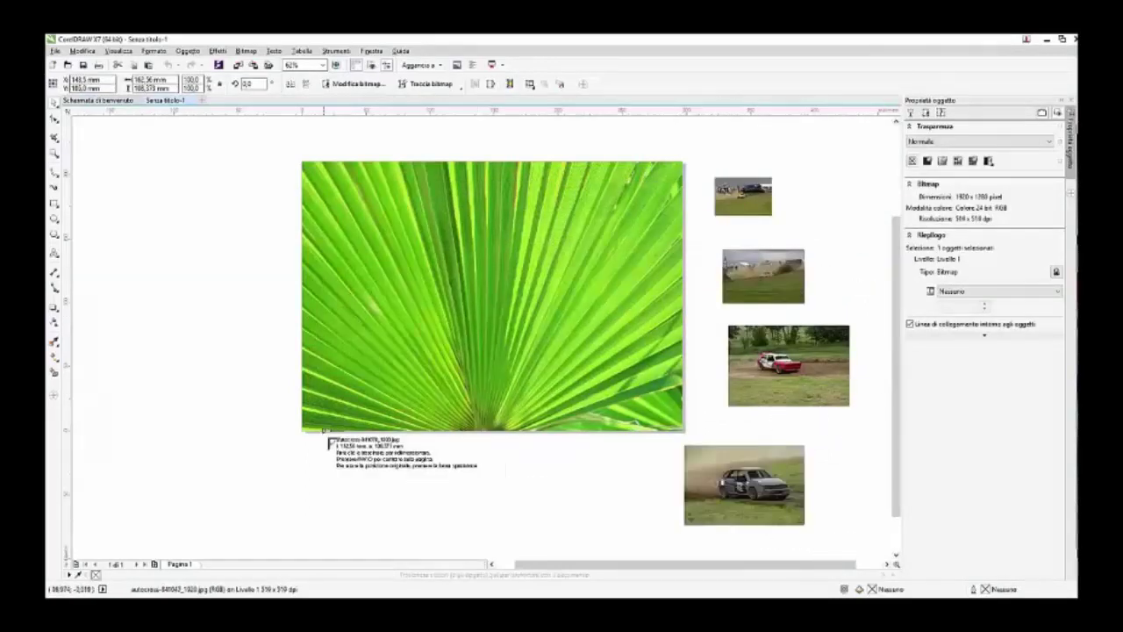
left_click_drag(378, 446, 480, 513)
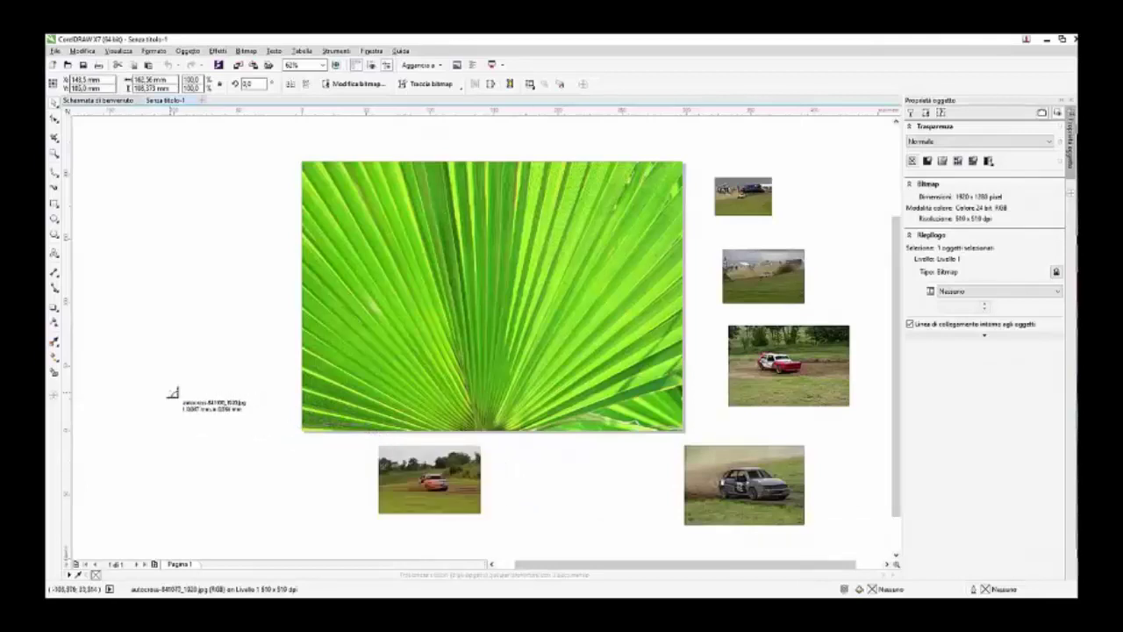
left_click_drag(169, 389, 311, 485)
Rearrange the photos outside the page: yellow buggy to its left, orange car below its lower-left corner, grey car below its right half
left_click_drag(241, 436, 197, 357)
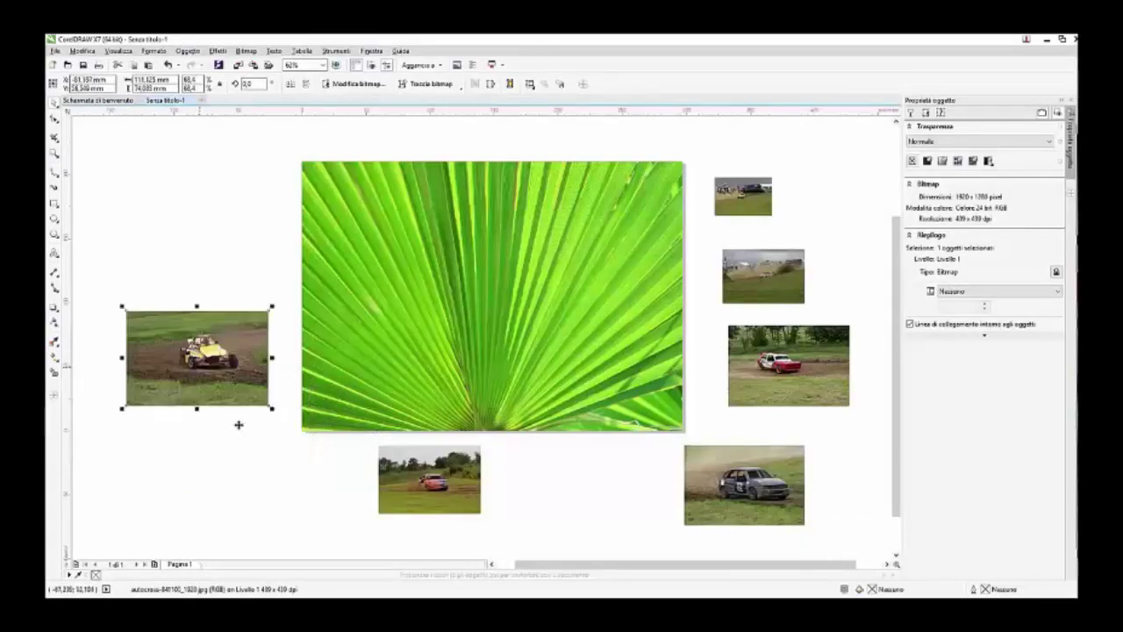
left_click_drag(260, 441, 364, 511)
left_click_drag(286, 490, 234, 491)
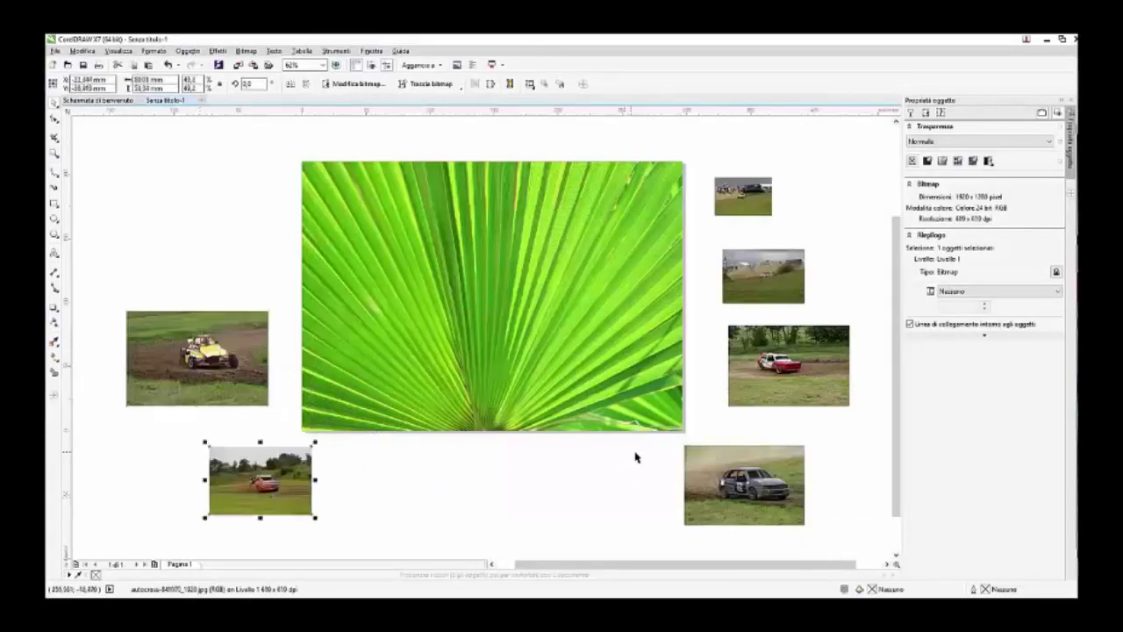
left_click_drag(751, 494, 589, 497)
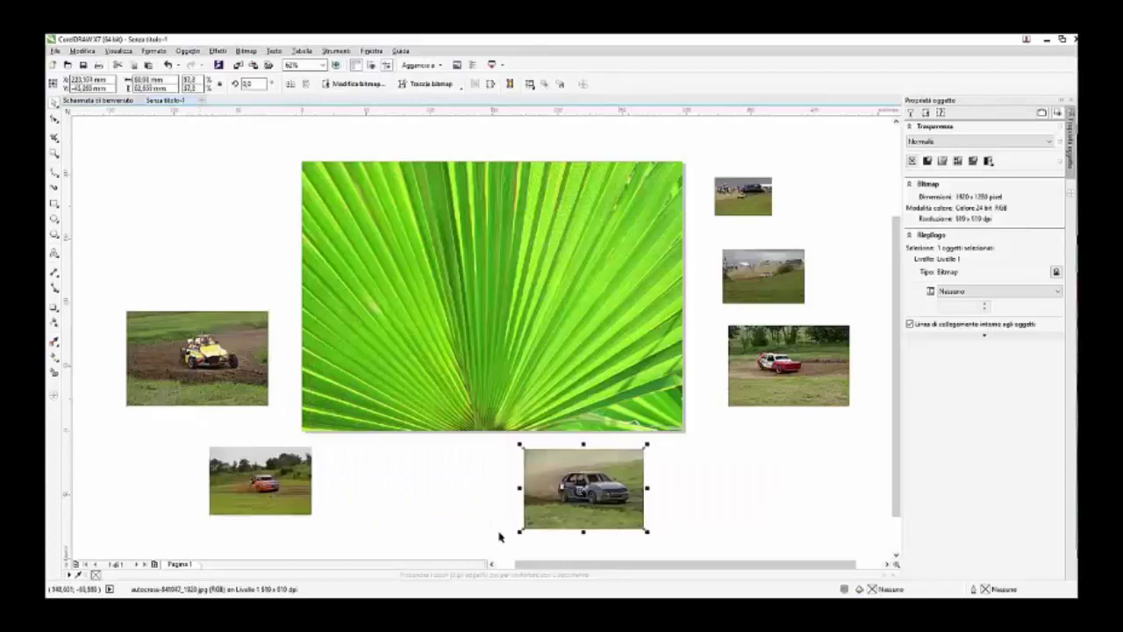
Switch to Notepad and add the line "ci suddividiamo più o meno lo spazio ed incominciamo a piazzarle"
key("alt+Tab")
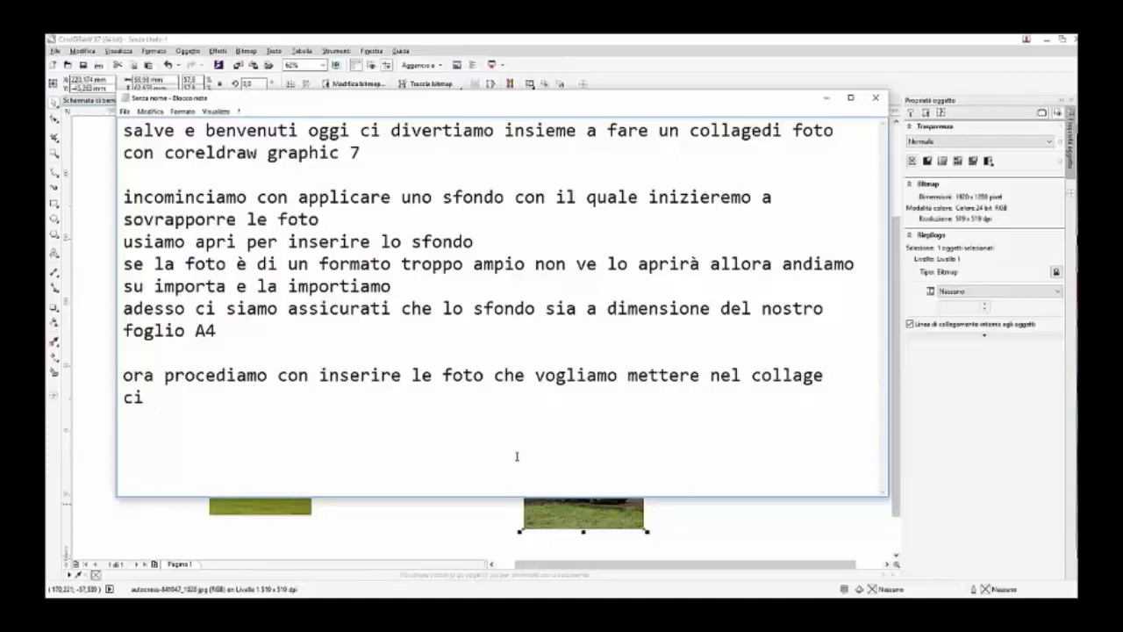
type("suddivia")
key("BackSpace")
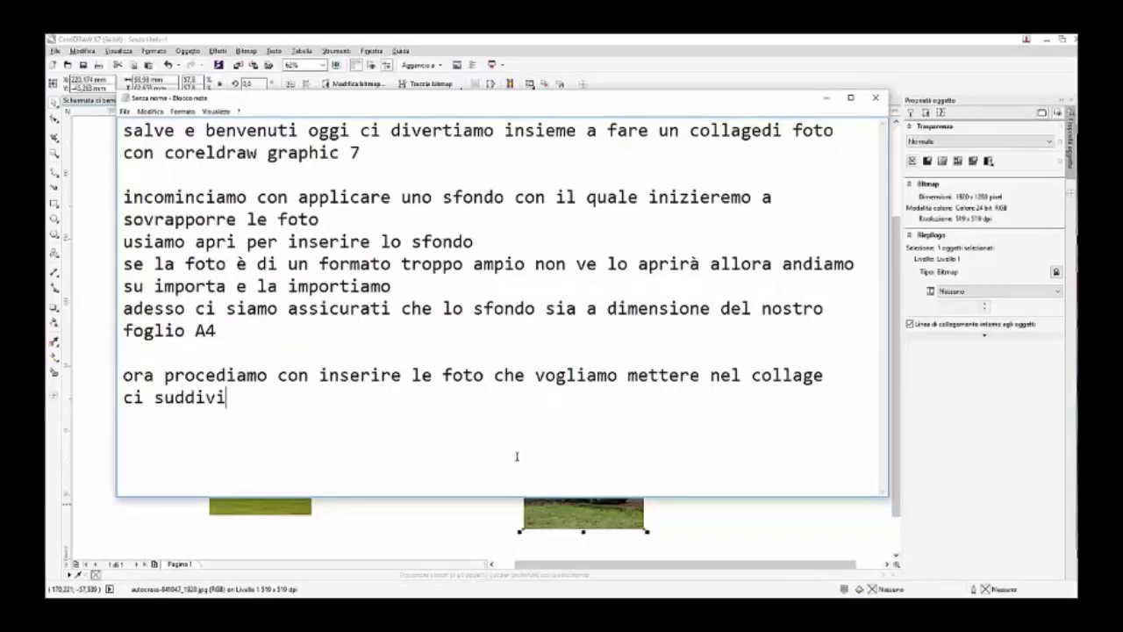
type("diamo pi")
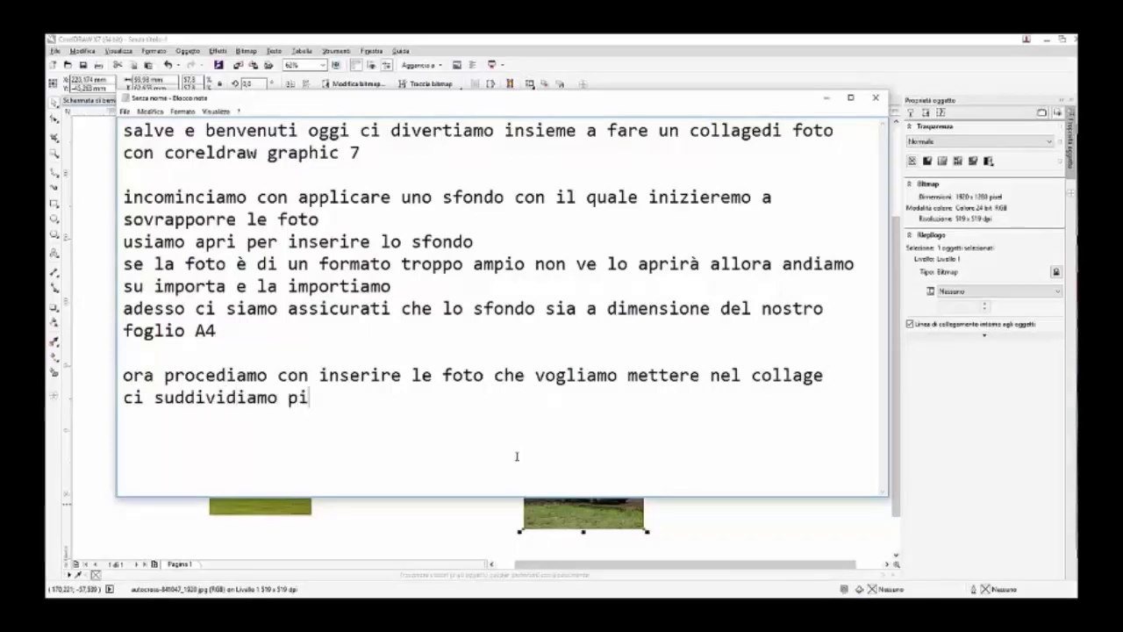
type("ù o meno lo")
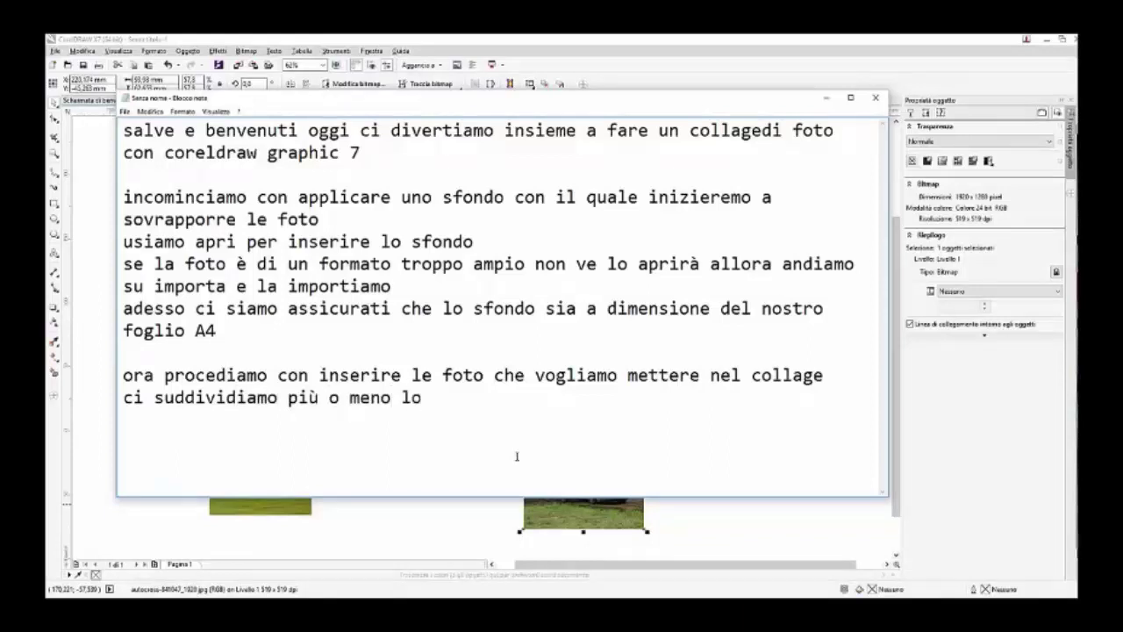
type(" spazio ed")
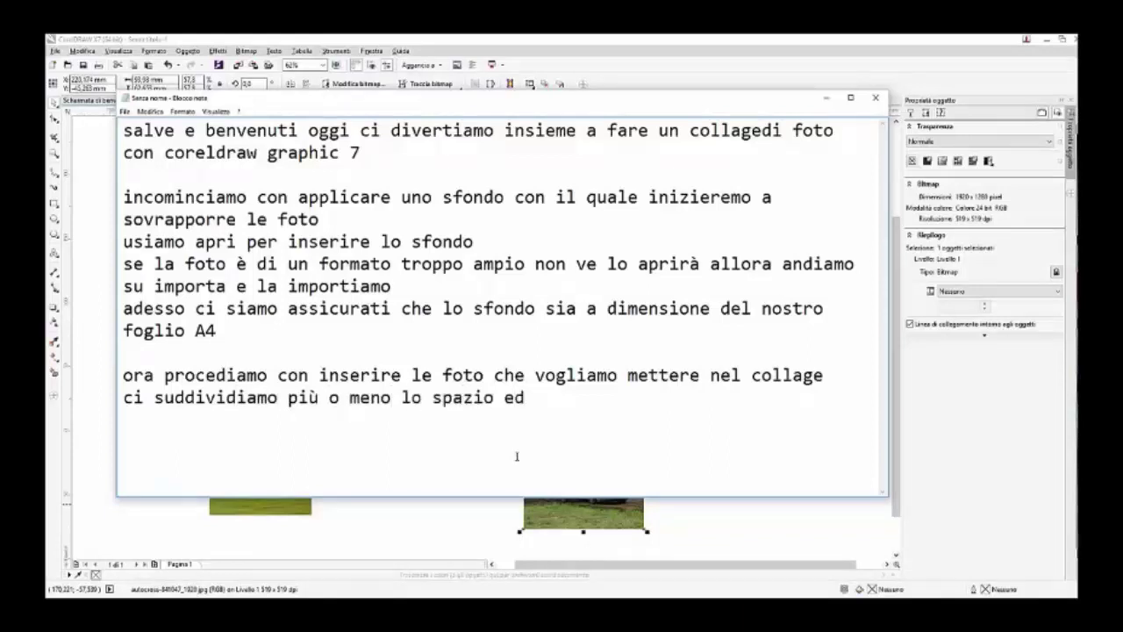
type(" incominciam")
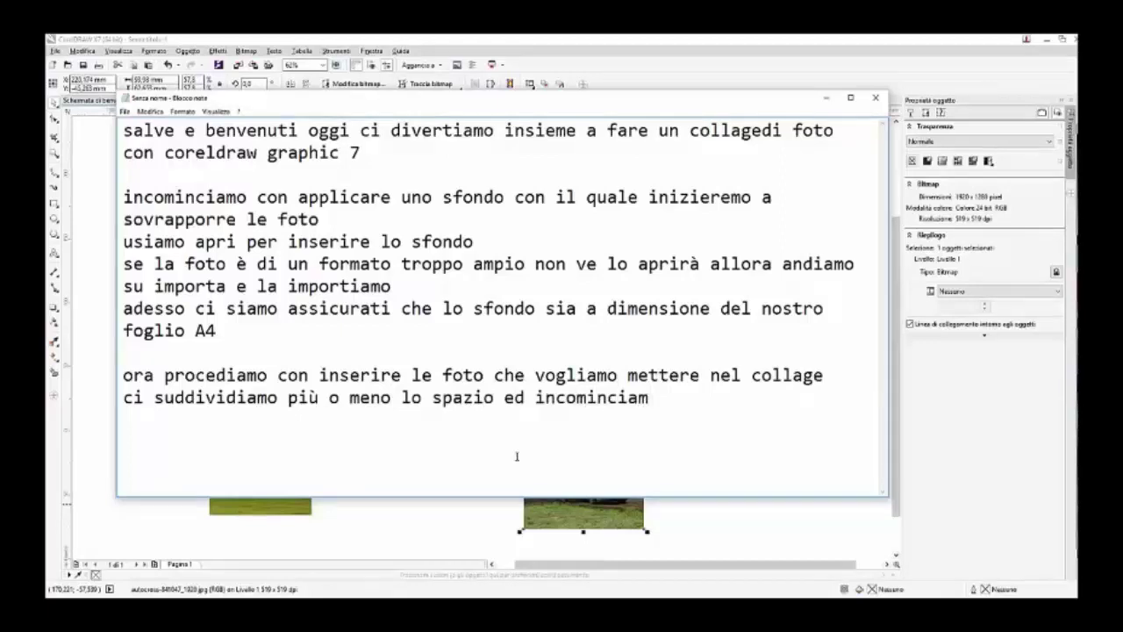
type("o a piazzarle")
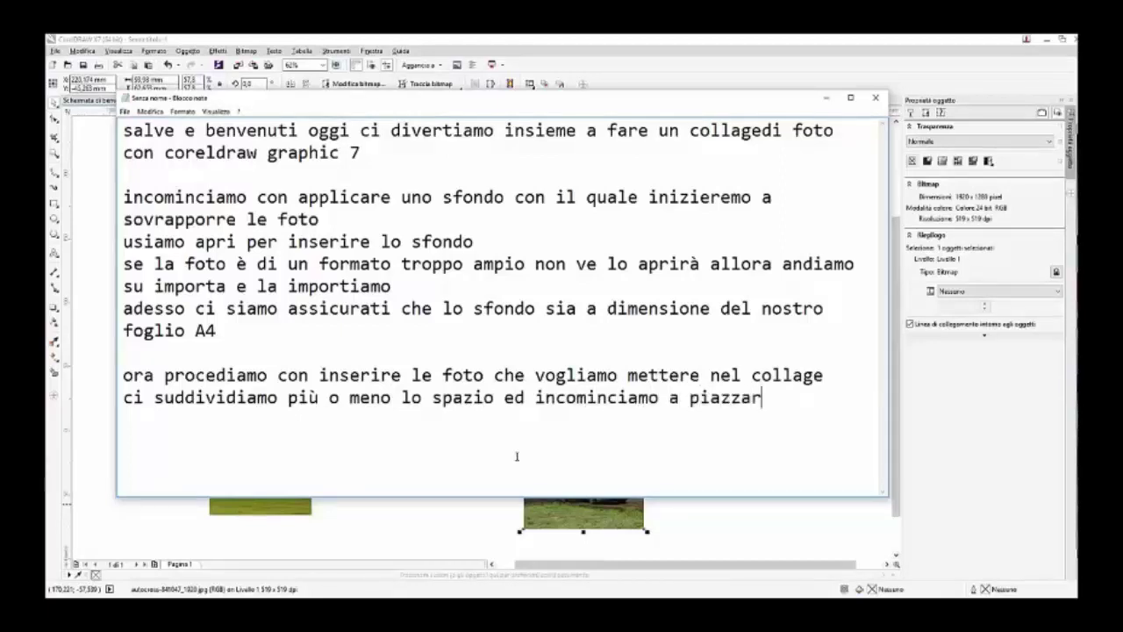
Return to CorelDRAW and lock the palm leaf background image in place
left_click(743, 542)
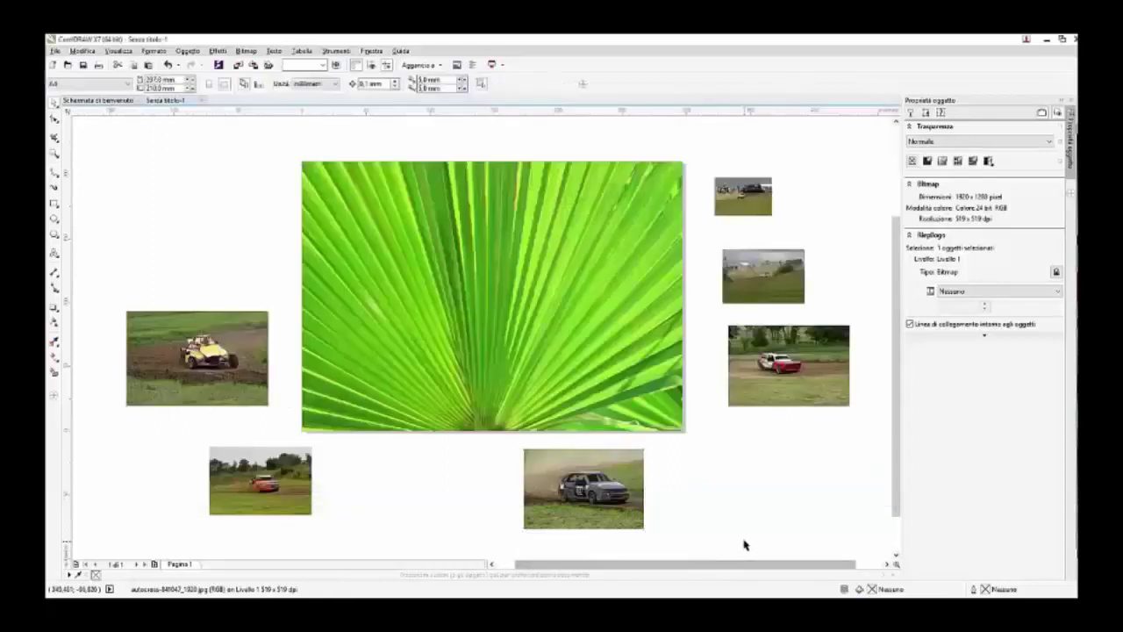
right_click(506, 347)
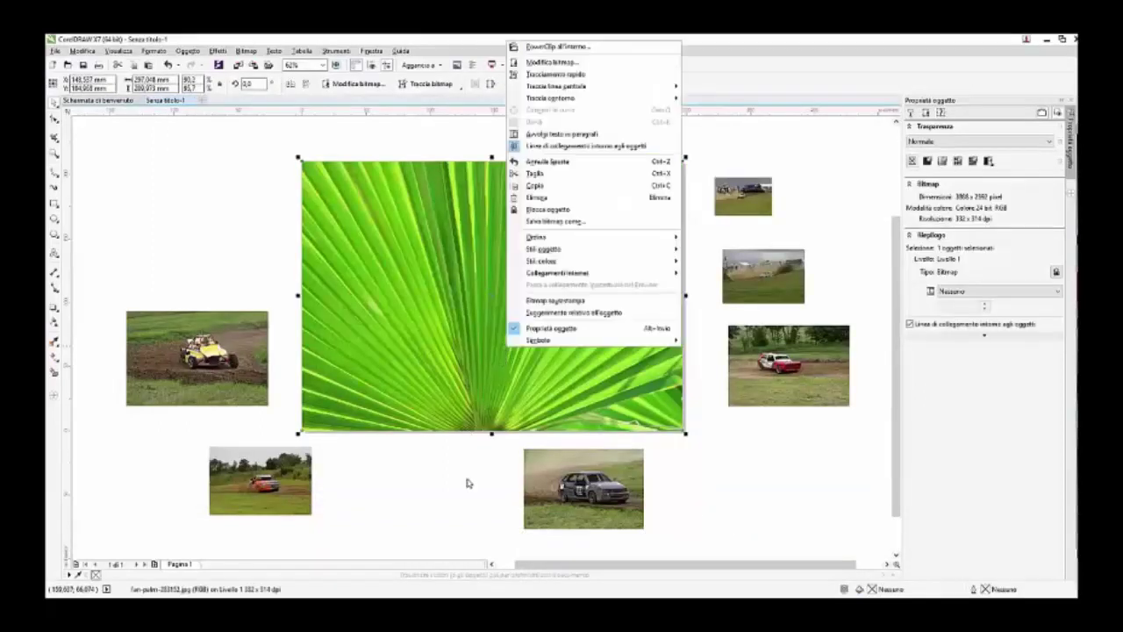
left_click(548, 210)
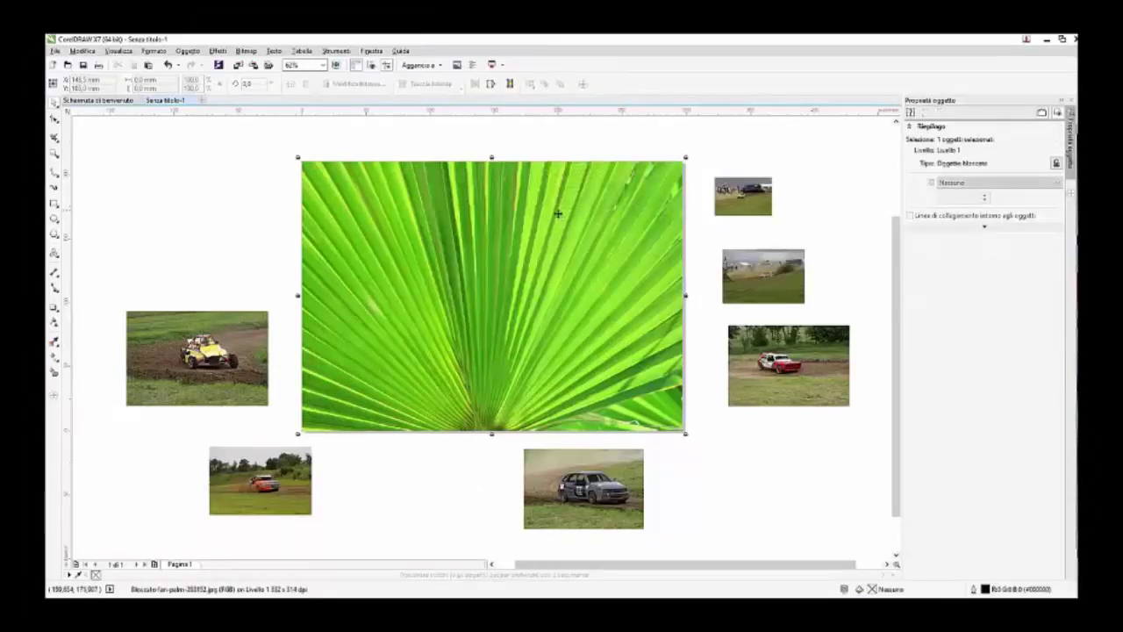
Switch to Notepad and add the line "blocchiamo le dimensioni dello sfondo per evitare errori e procediamo"
key("alt+Tab")
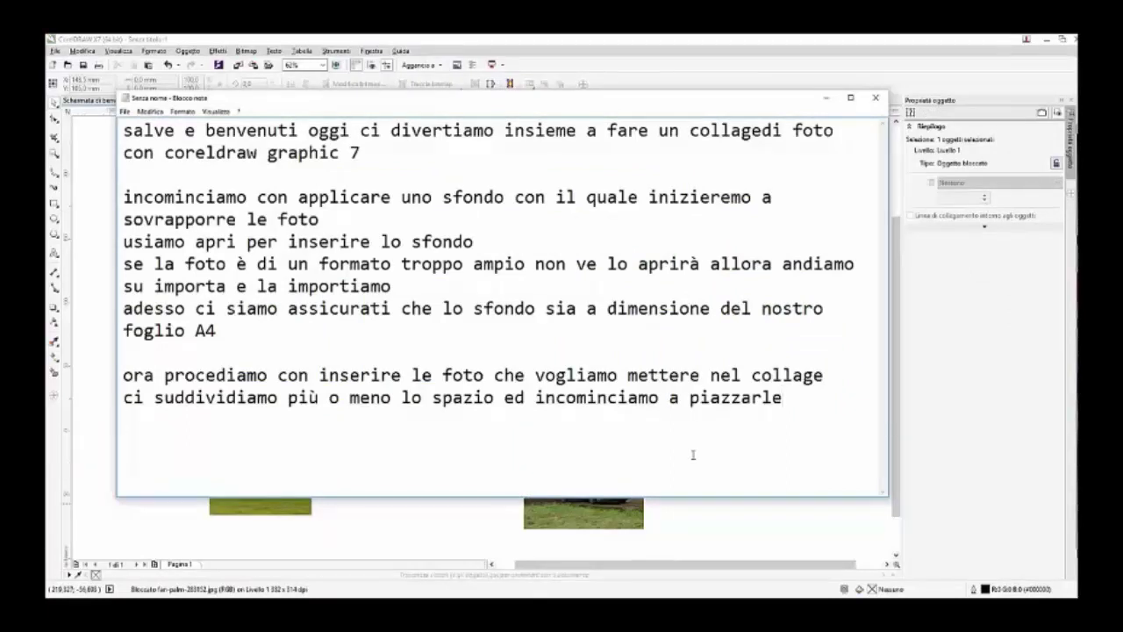
type("blocchiamo")
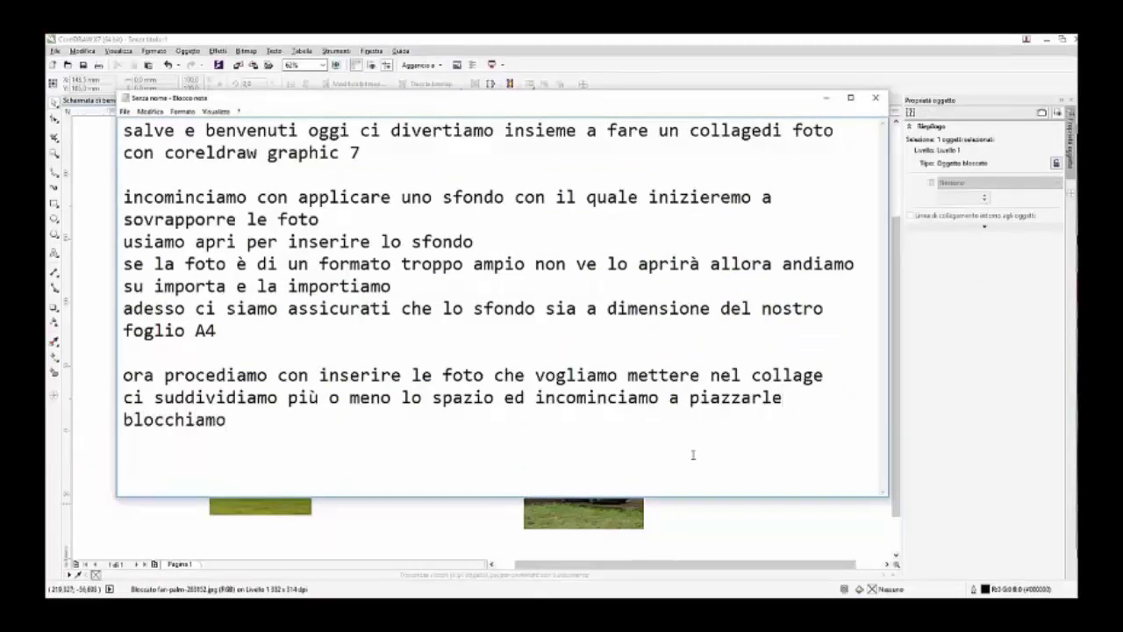
type(" le dimension")
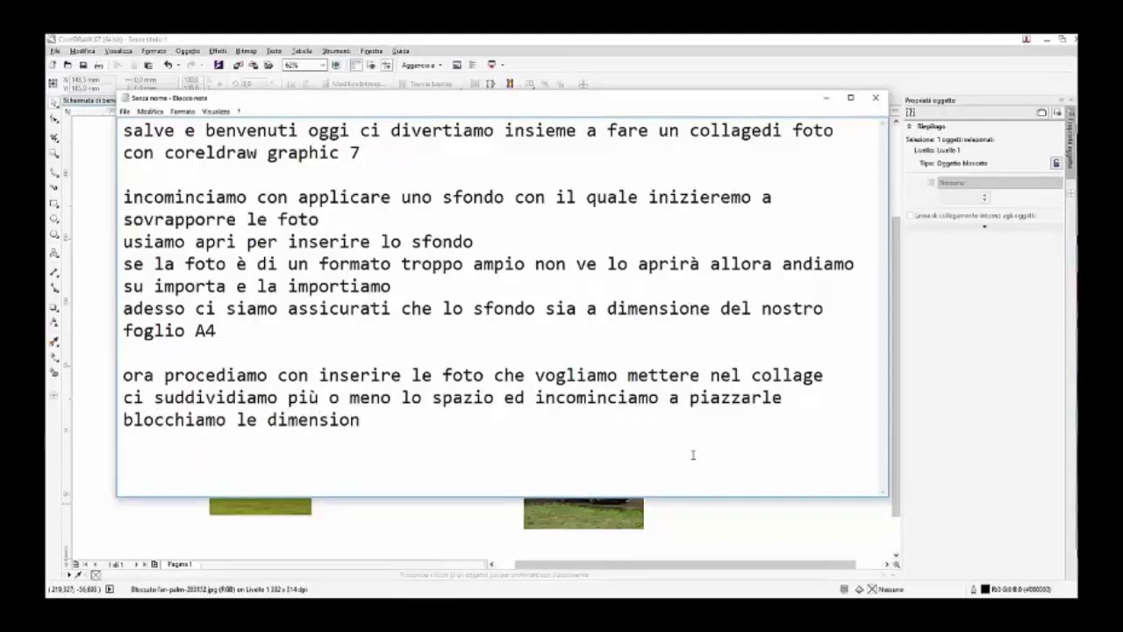
type("i dello sfon")
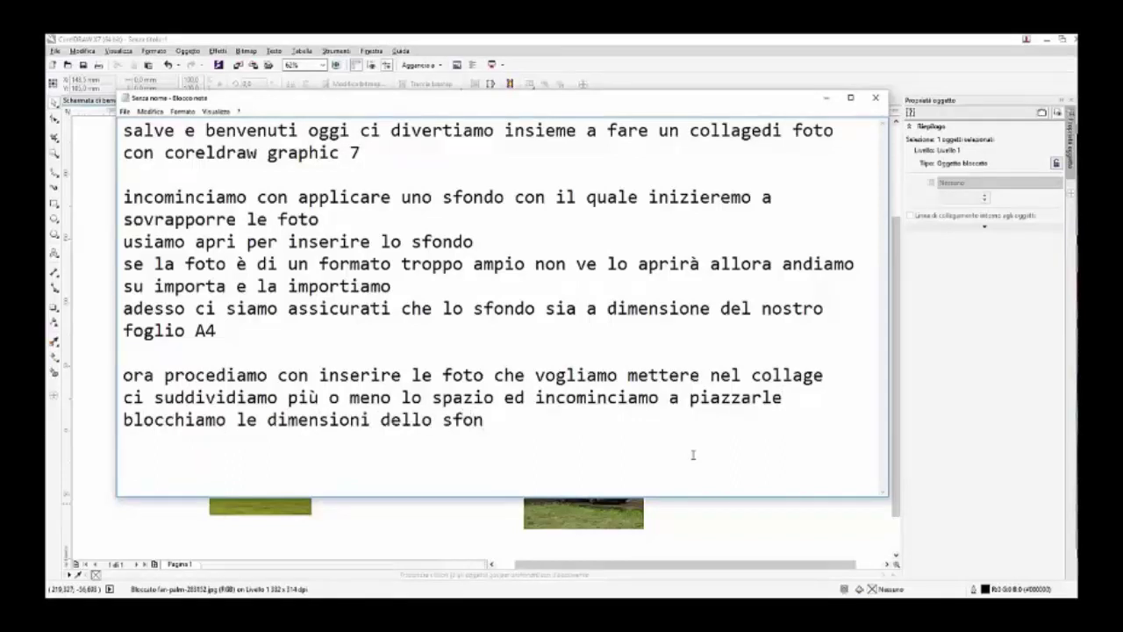
type("do per evi")
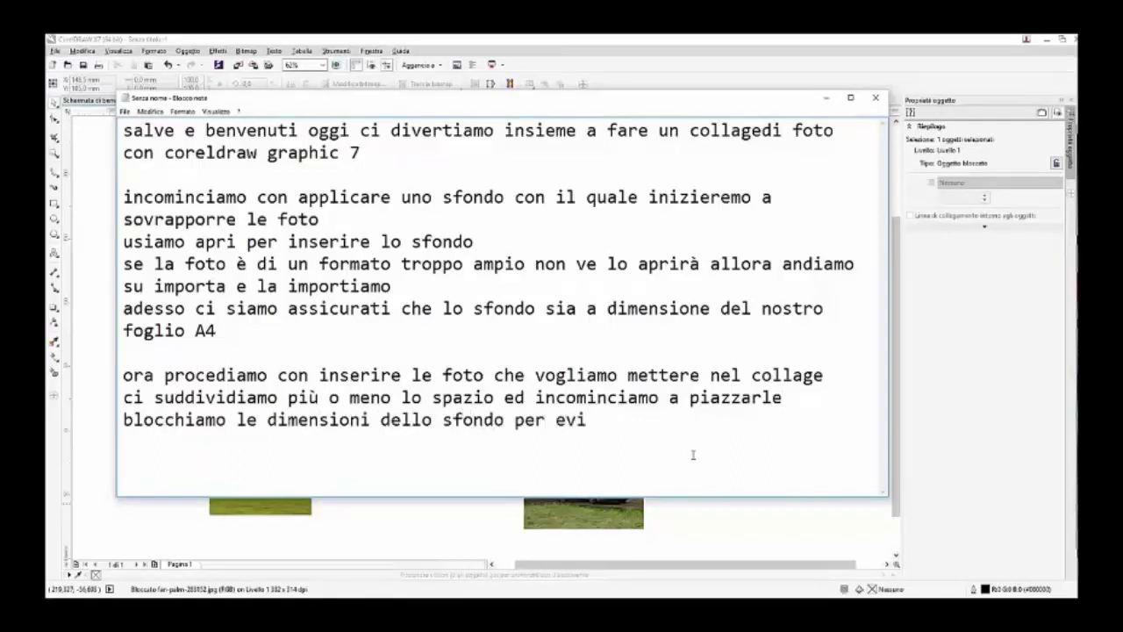
type("tare")
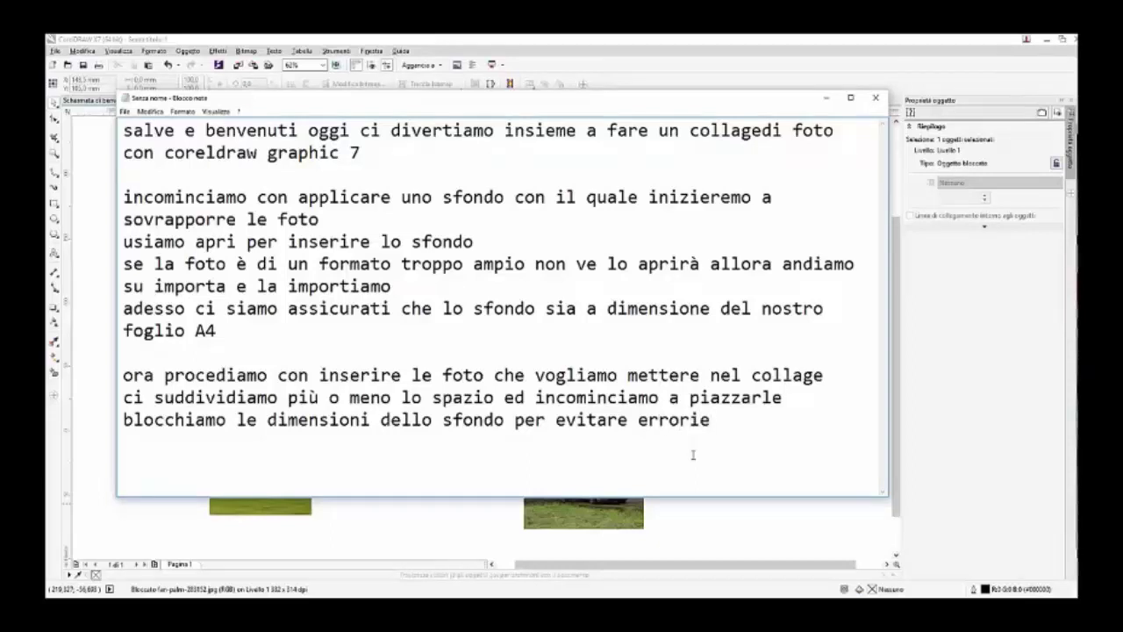
type("errorie")
key("BackSpace")
type("e procedimoam")
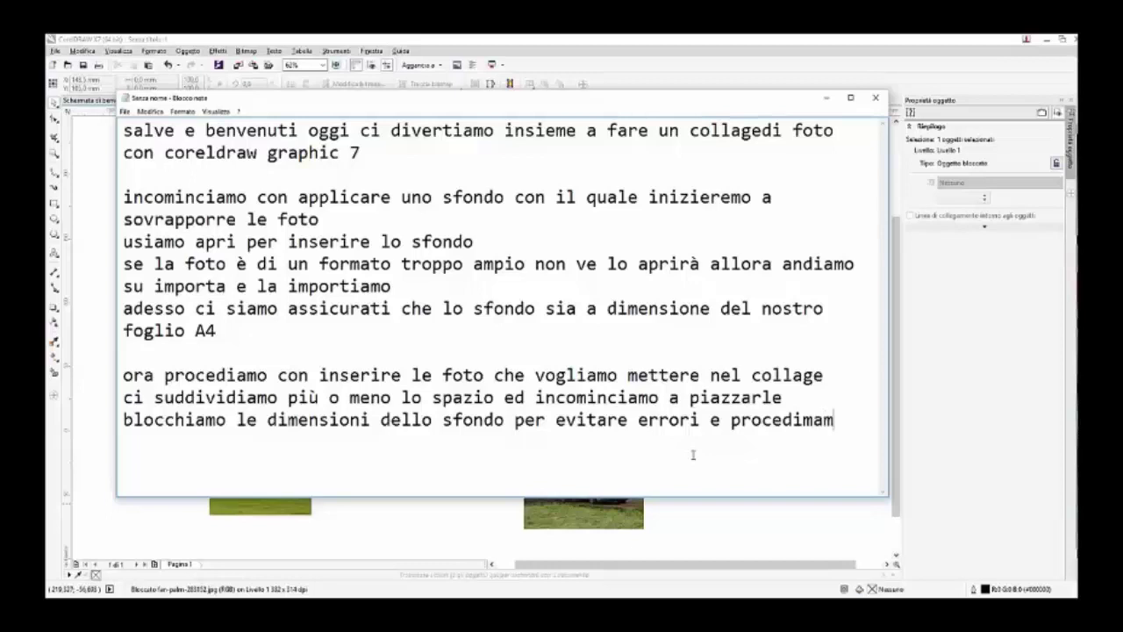
key("BackSpace")
key("BackSpace")
key("BackSpace")
type("amo")
Back in CorelDRAW, rotate the grey car photo about 28° counterclockwise and position it in the upper-left area of the background
left_click(743, 531)
left_click_drag(608, 458, 629, 309)
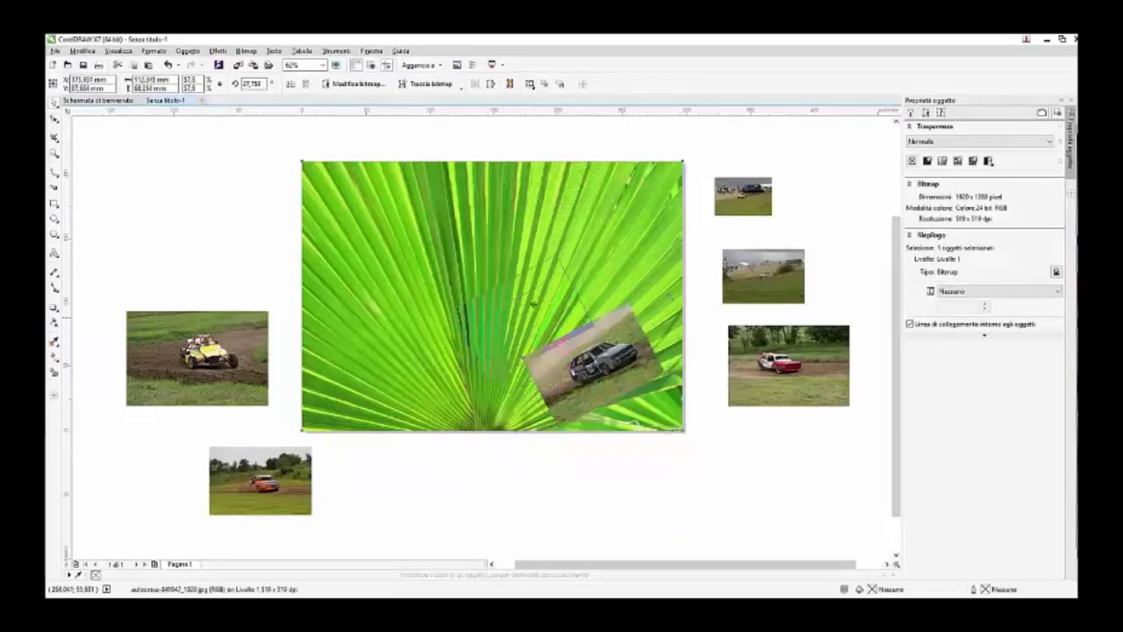
left_click_drag(570, 368, 364, 237)
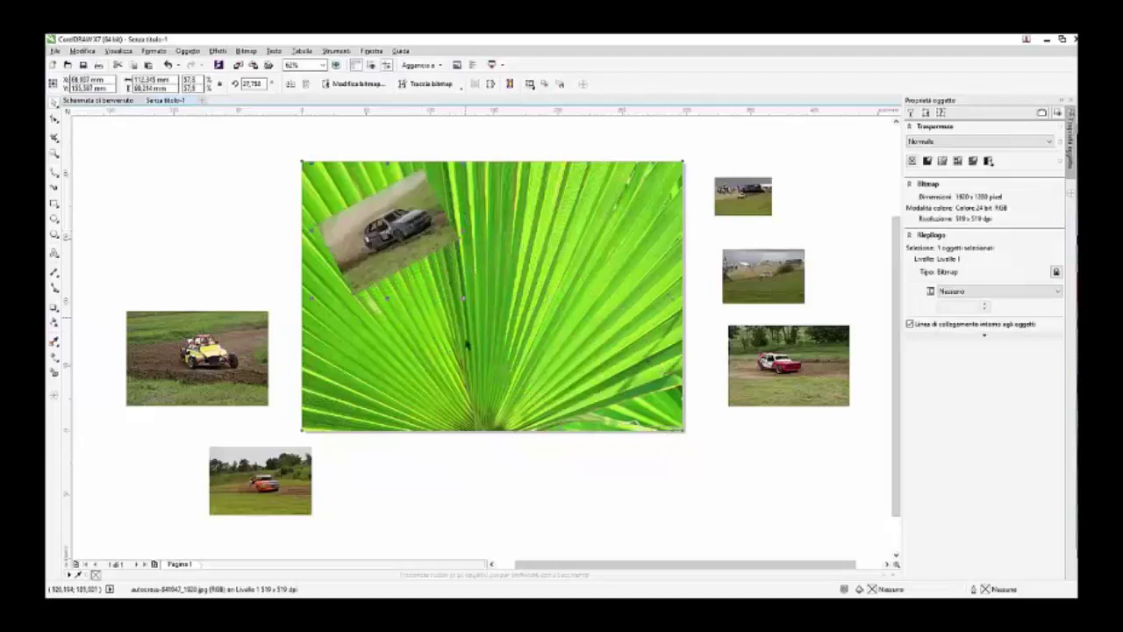
Move the orange car photo onto the lower-right area of the background and rotate it about 20° clockwise
left_click_drag(282, 491, 621, 386)
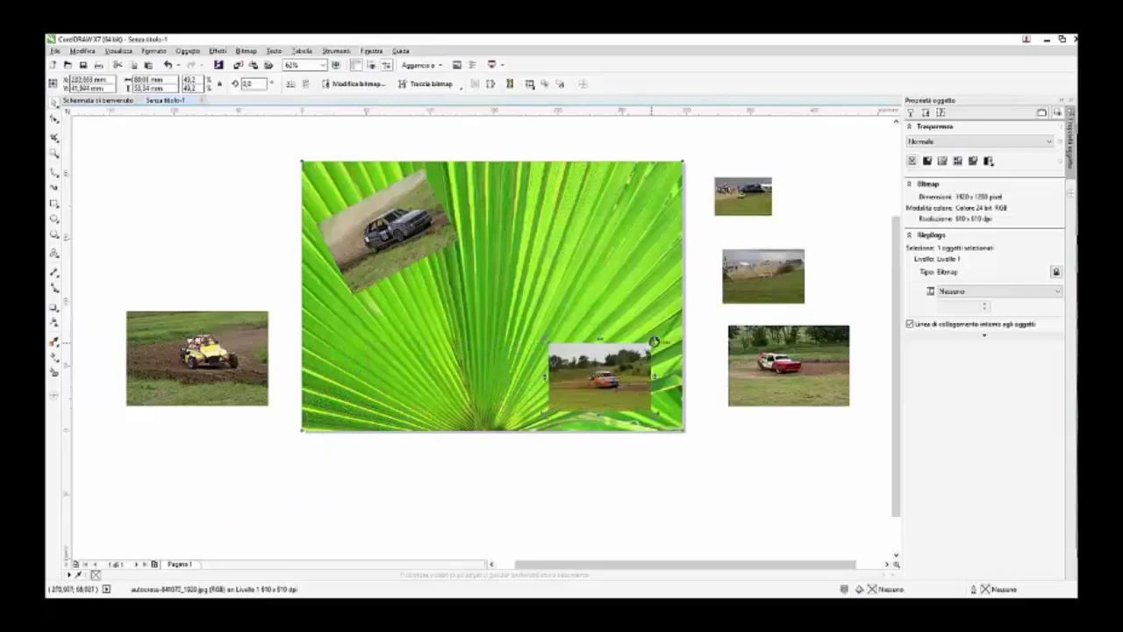
left_click_drag(654, 342, 617, 377)
Switch to Notepad and start a new paragraph: "con un semplice clic sull'immagine avremo la possibilità di ruotare a iacimento le foto"
key("alt+Tab")
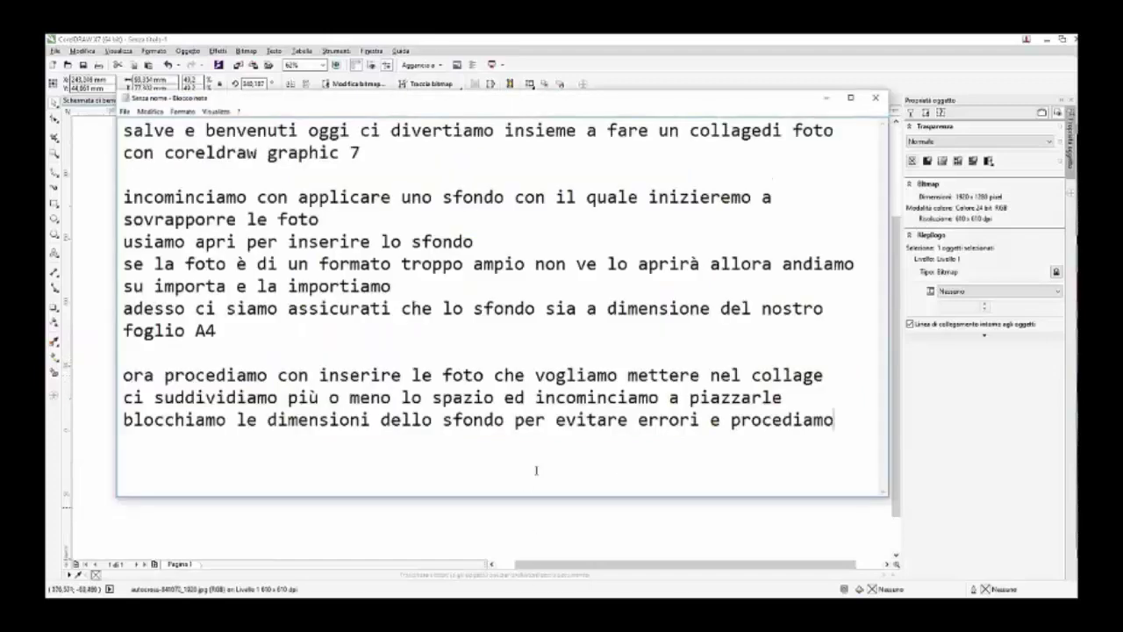
type("con")
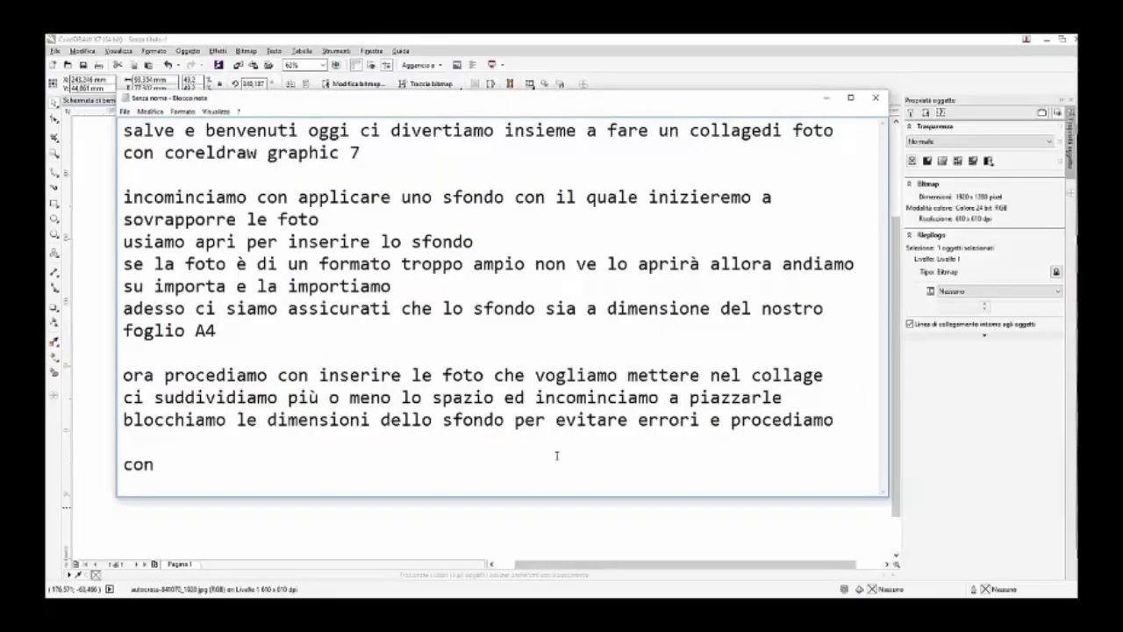
type(" un sempli")
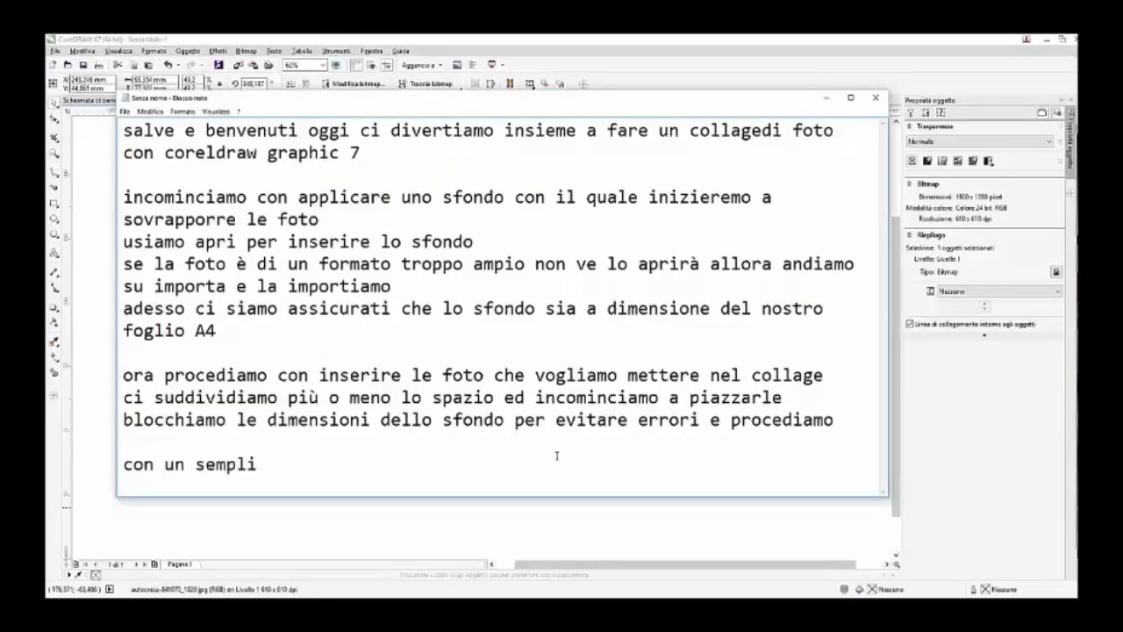
type("ce clic sull'i")
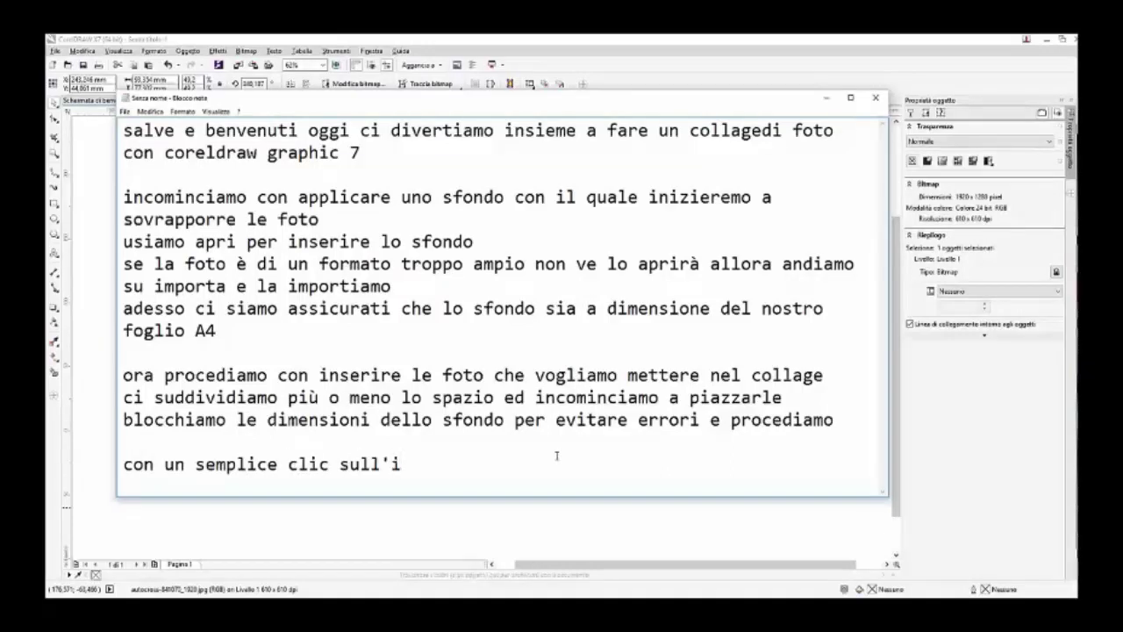
type("mmagine avrem")
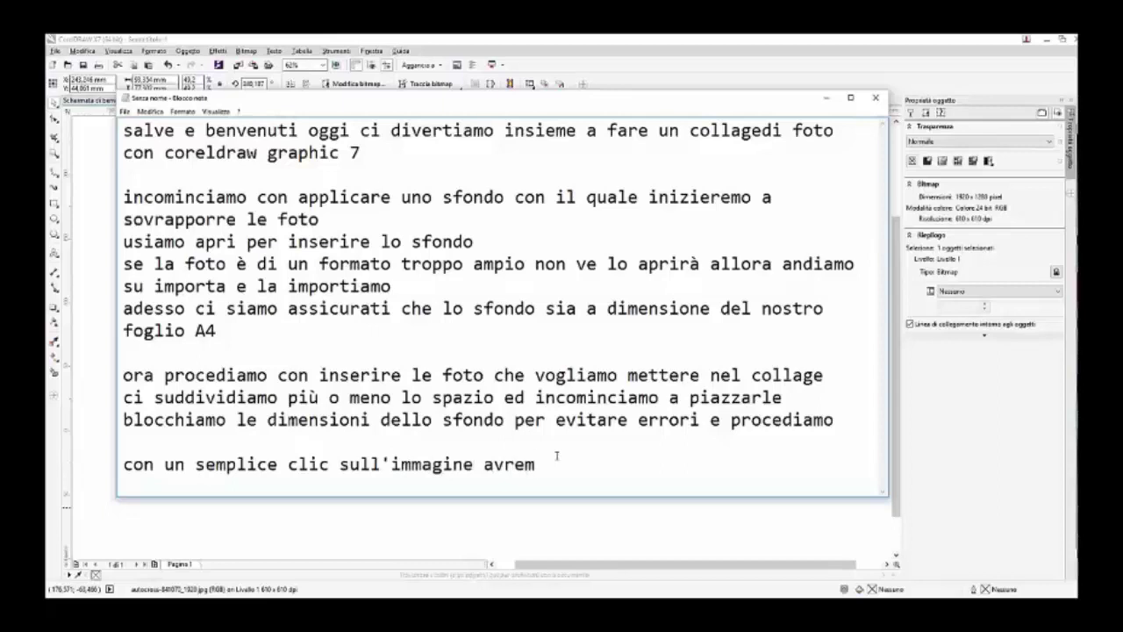
type("o la possib")
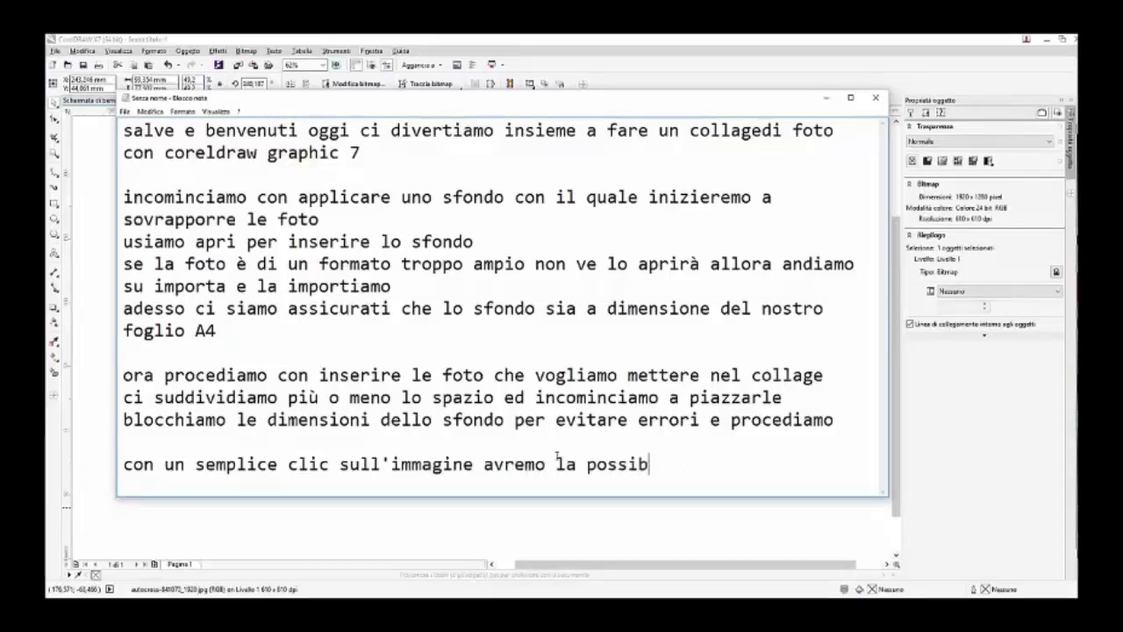
type("ilità di ruotare ")
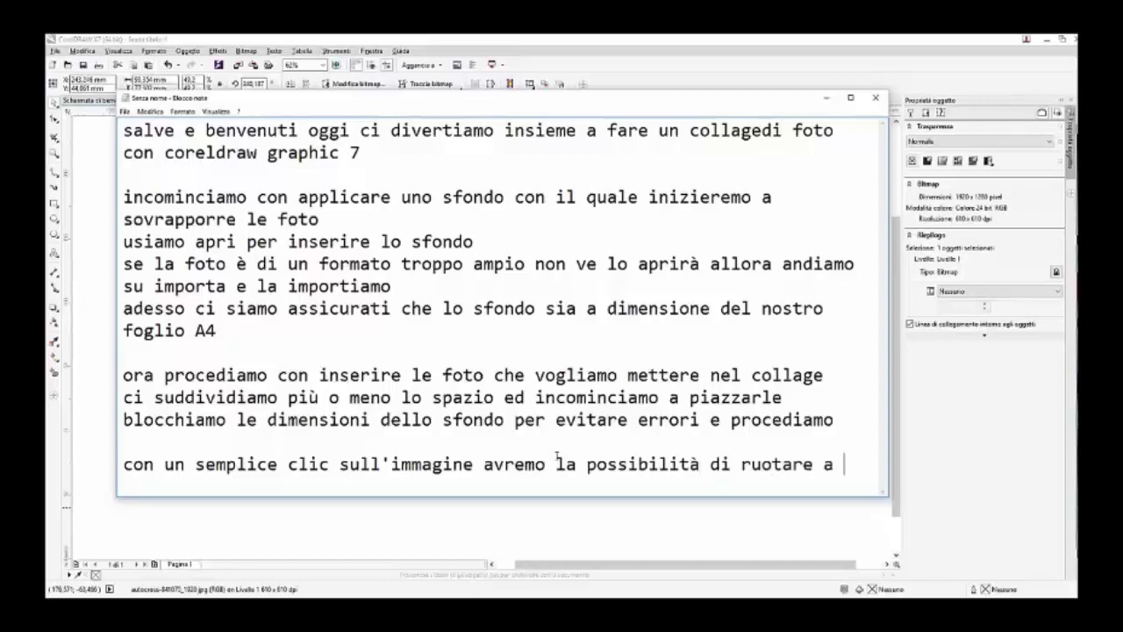
type("a iacimento ")
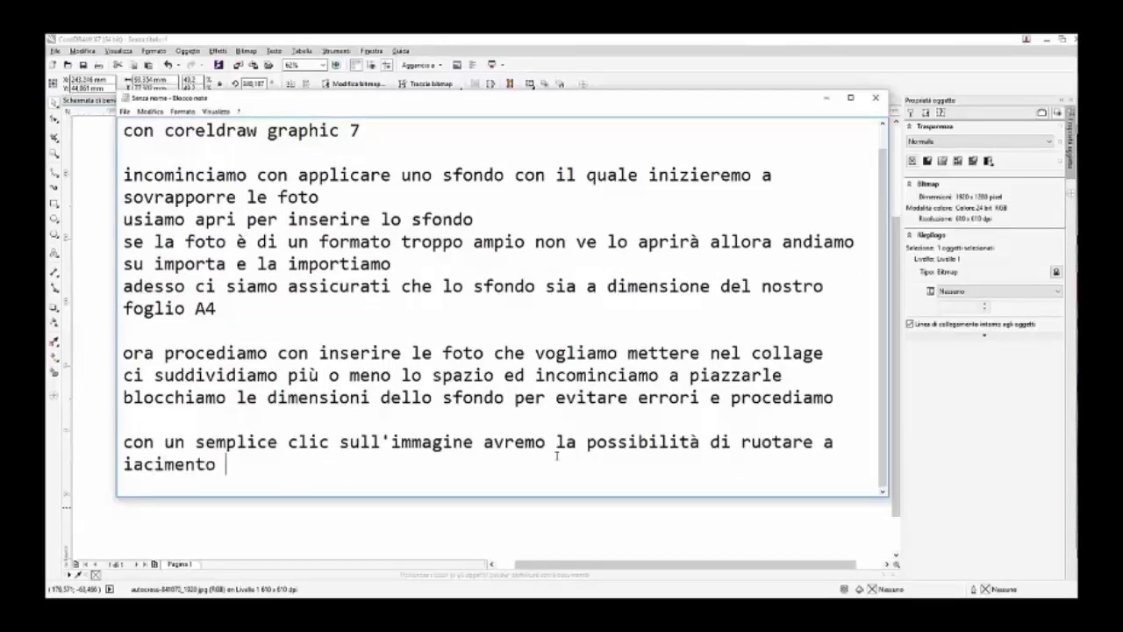
type("le foto")
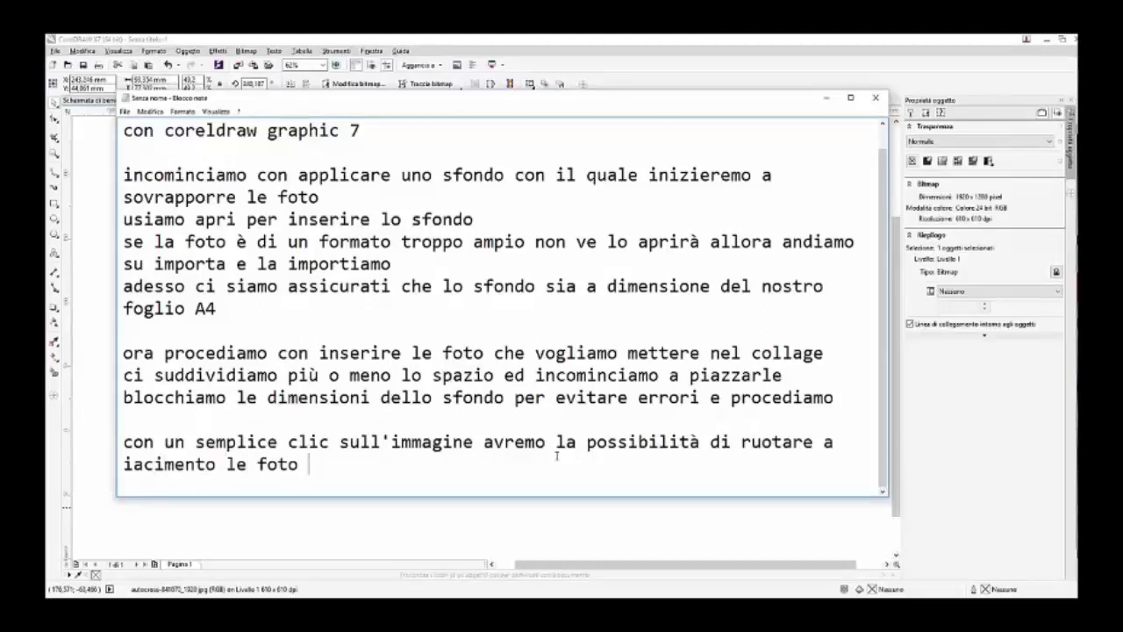
Correct "iacimento" to "piacimento" and end the sentence with "le sistemiamo"
key("Left")
type("p")
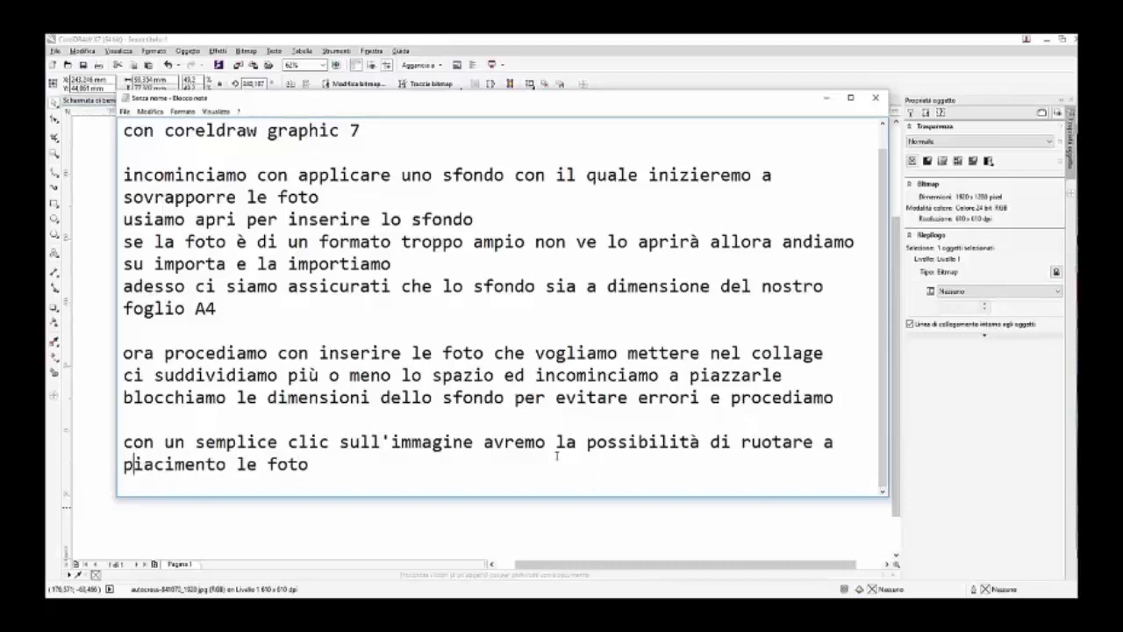
key("Right")
key("Right")
key("Right")
key("Right")
key("Right")
key("Right")
key("Right")
type("sistemiamo")
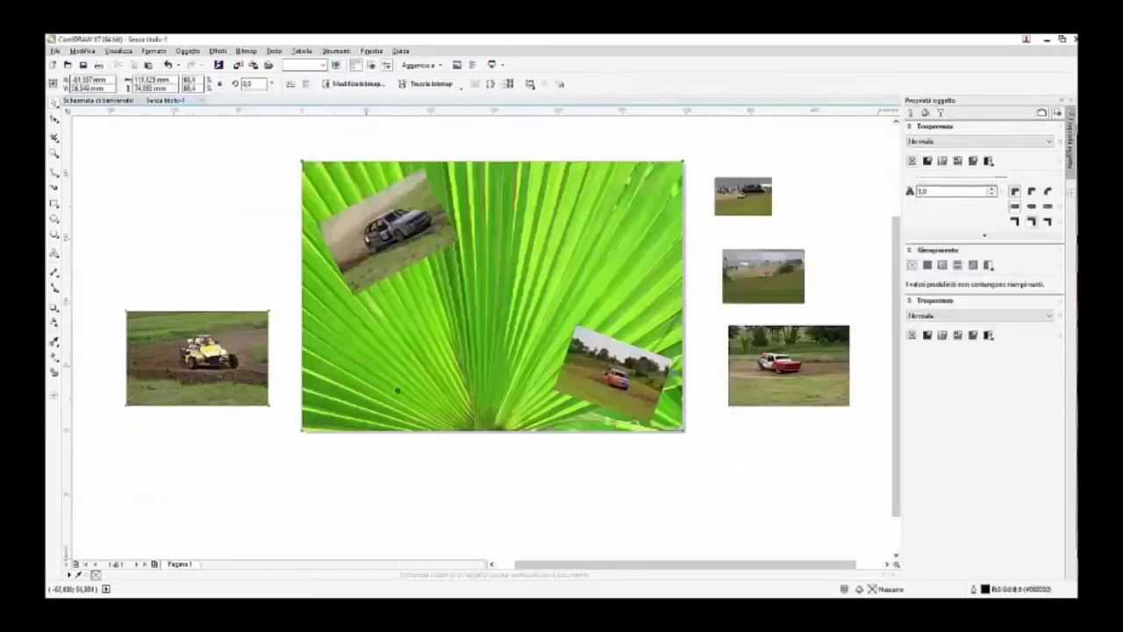
Return to CorelDRAW, place the yellow buggy photo in the lower-left area of the background and shrink it to about 102 mm wide
left_click_drag(399, 363, 403, 356)
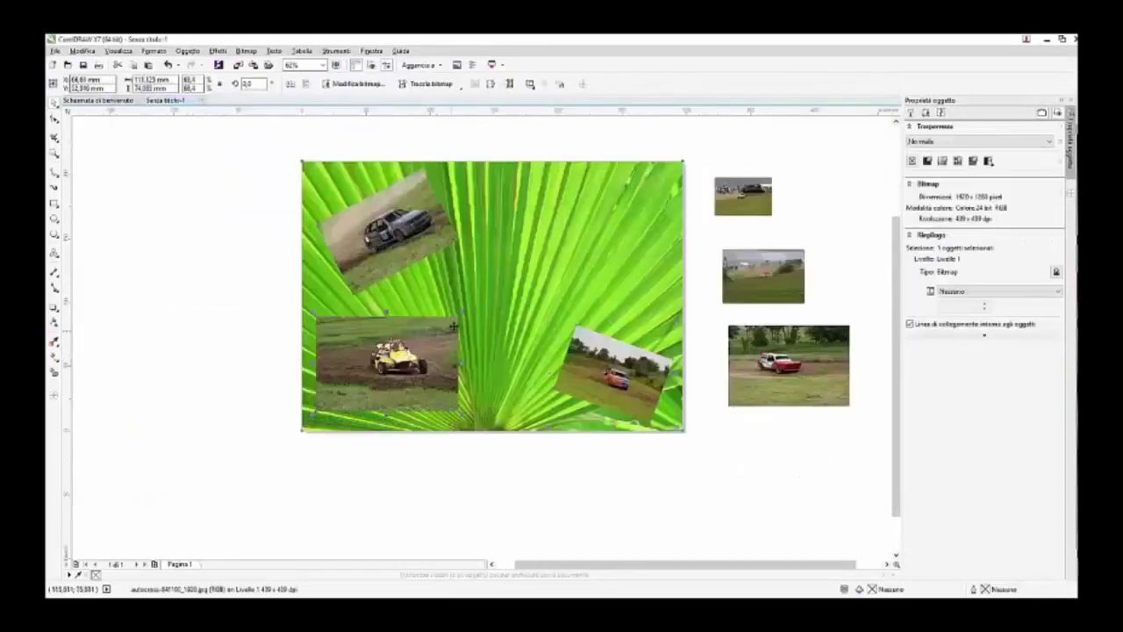
left_click_drag(459, 314, 446, 325)
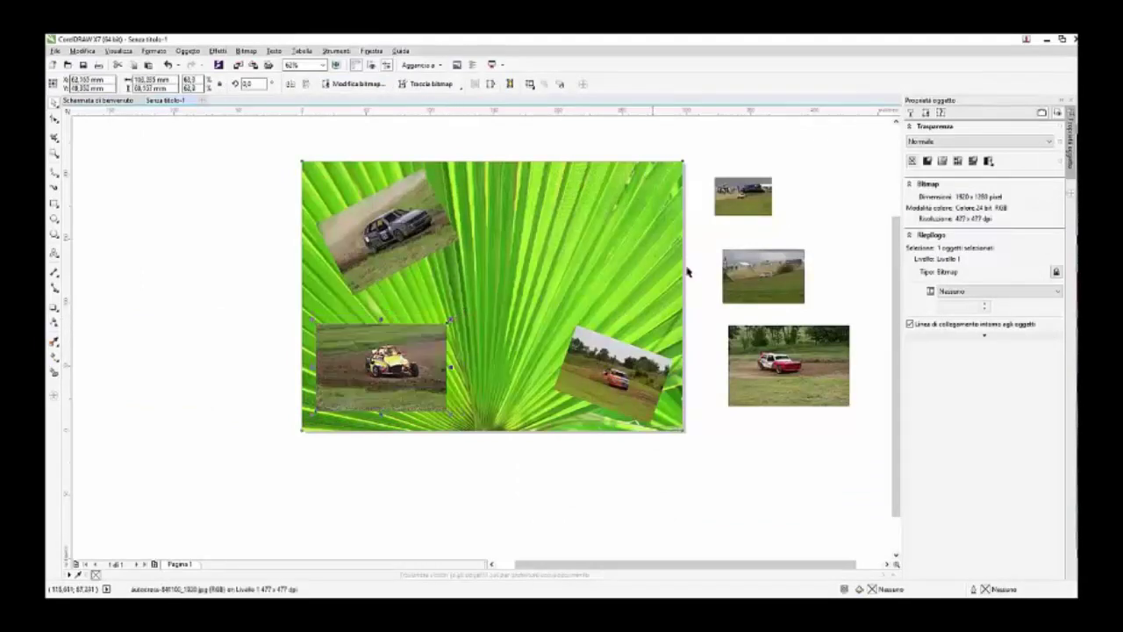
Move the dusty field photo onto the background, enlarge it, tilt it slightly clockwise and place it between the buggy and orange car photos
left_click_drag(747, 272, 497, 203)
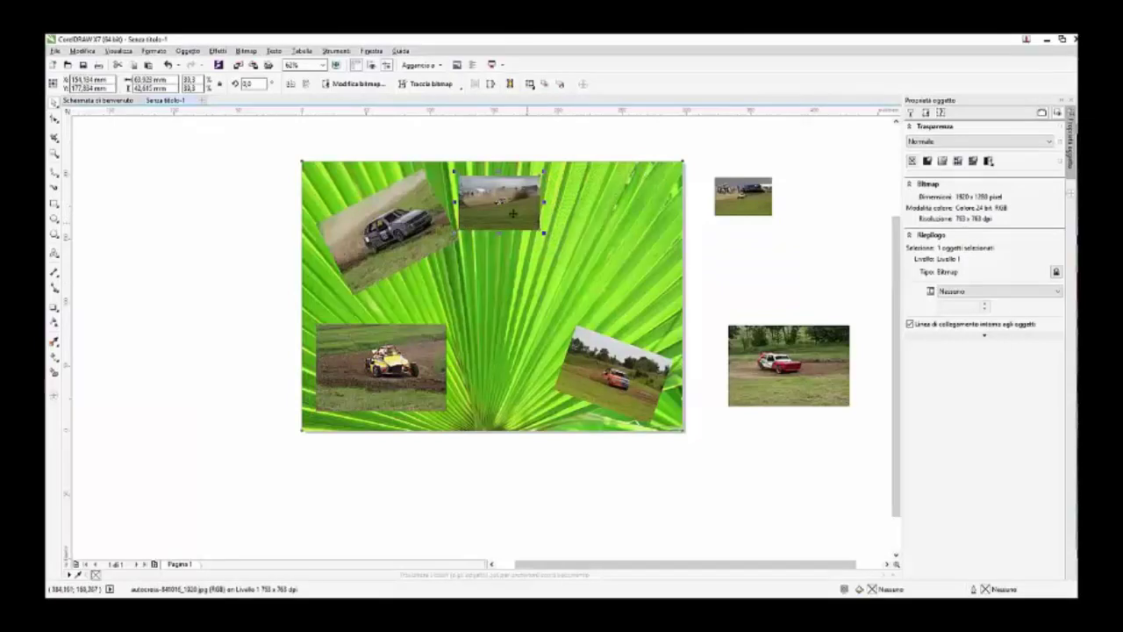
left_click_drag(541, 229, 602, 275)
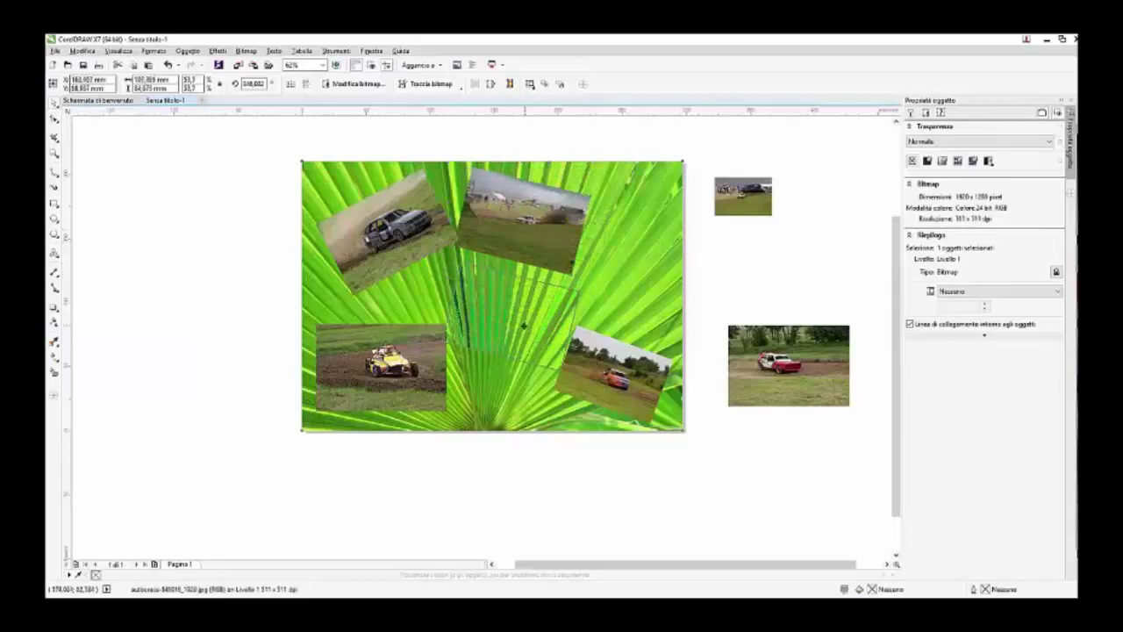
left_click_drag(515, 341, 514, 344)
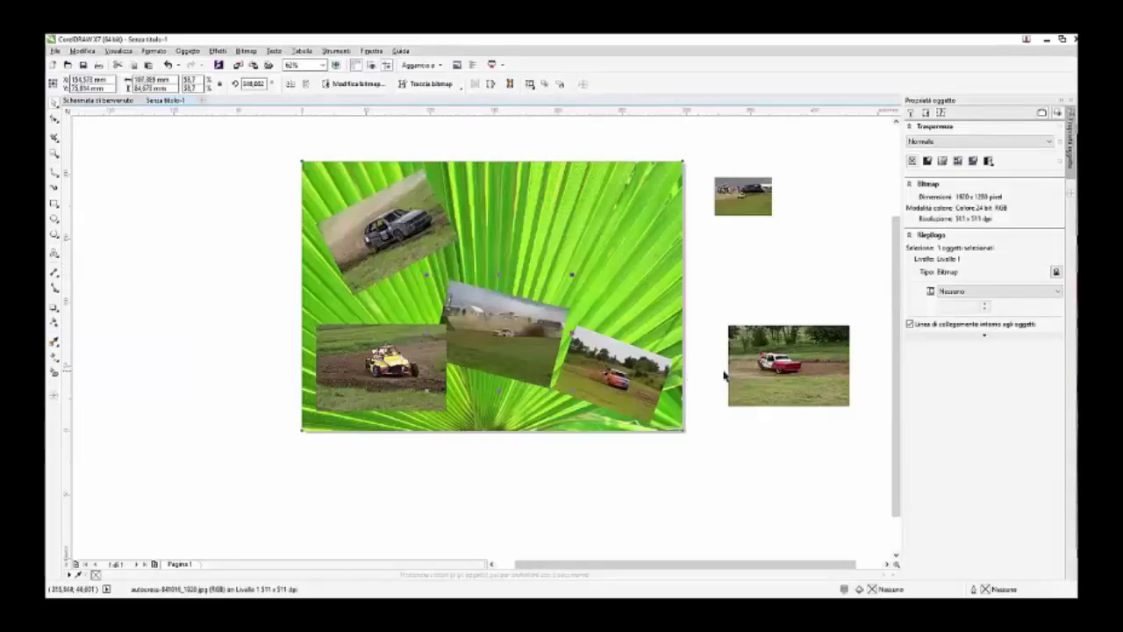
Place the red and white car photo above the orange car photo and rotate it about 11° counterclockwise
left_click_drag(794, 369, 608, 265)
left_click(588, 265)
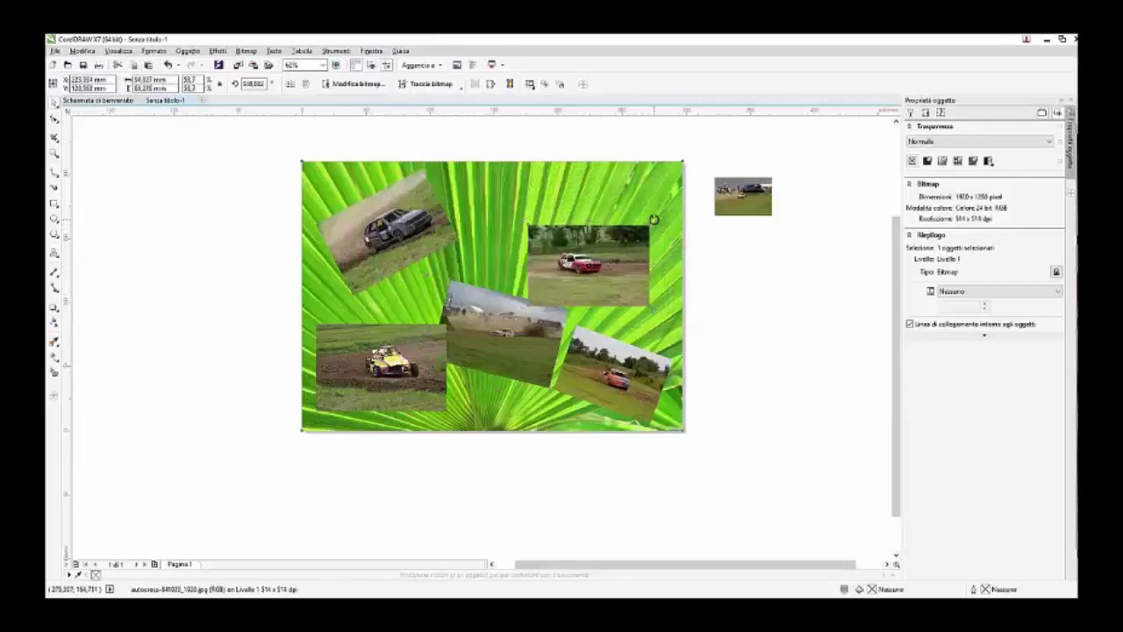
left_click_drag(651, 221, 648, 210)
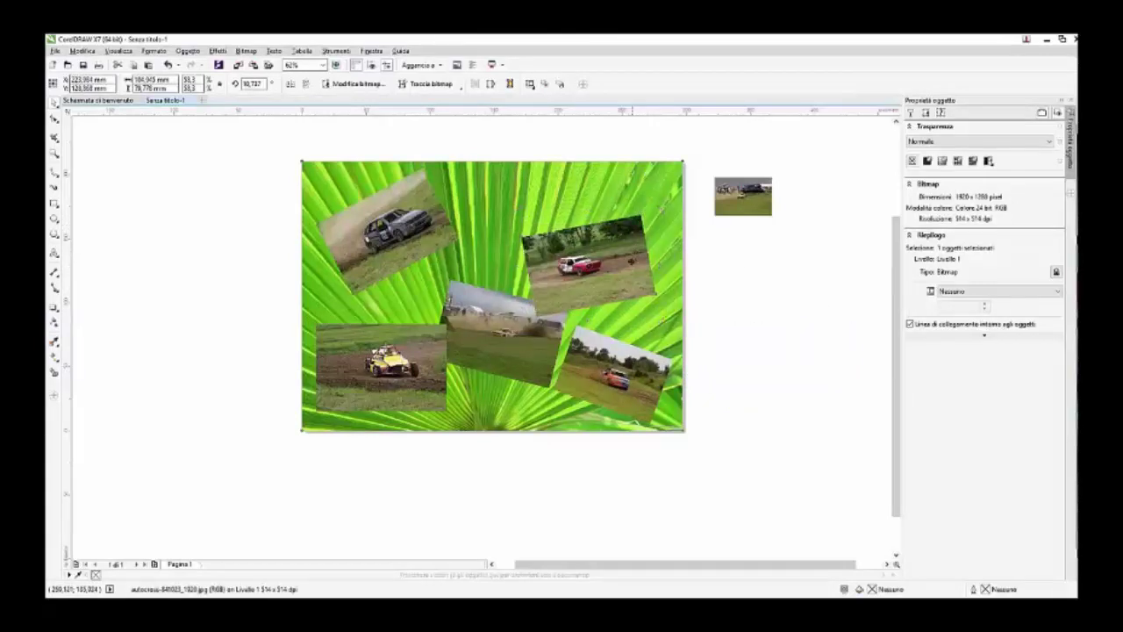
Shift the red and white car photo down to overlap the dusty field photo and send it one level back with Porta sotto
left_click(537, 354)
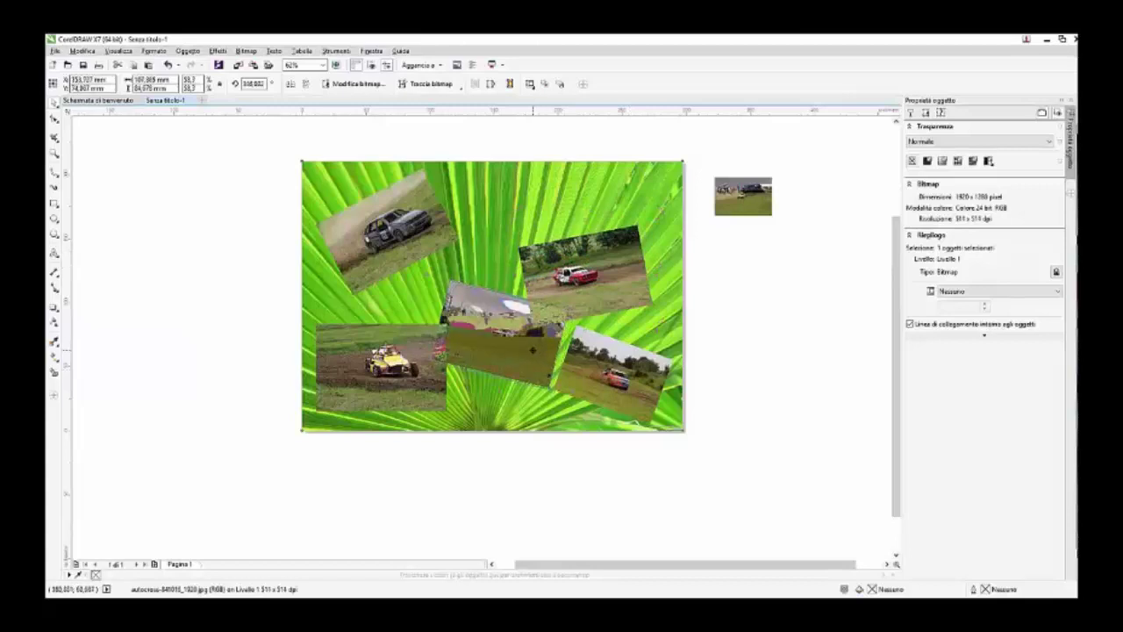
left_click(534, 355)
right_click(570, 295)
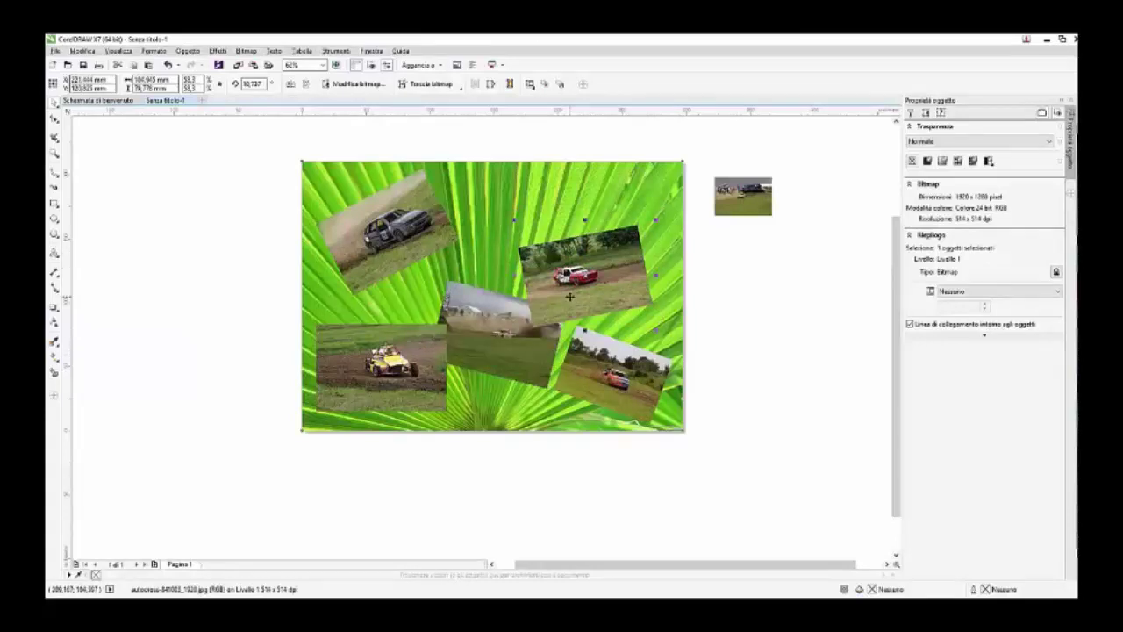
mouse_move(731, 365)
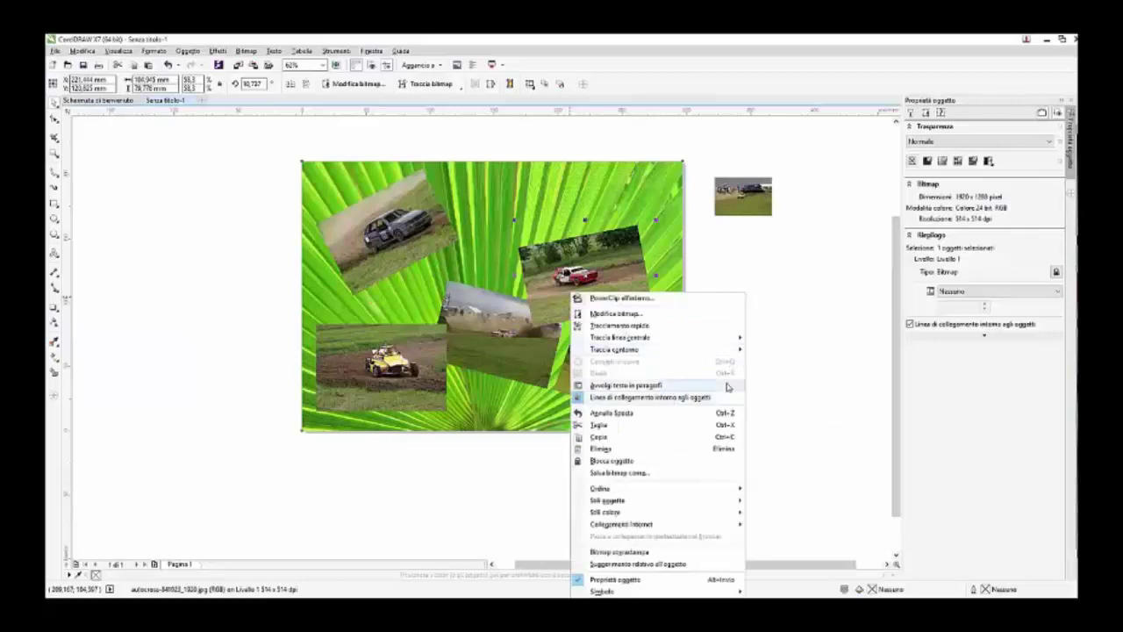
mouse_move(724, 501)
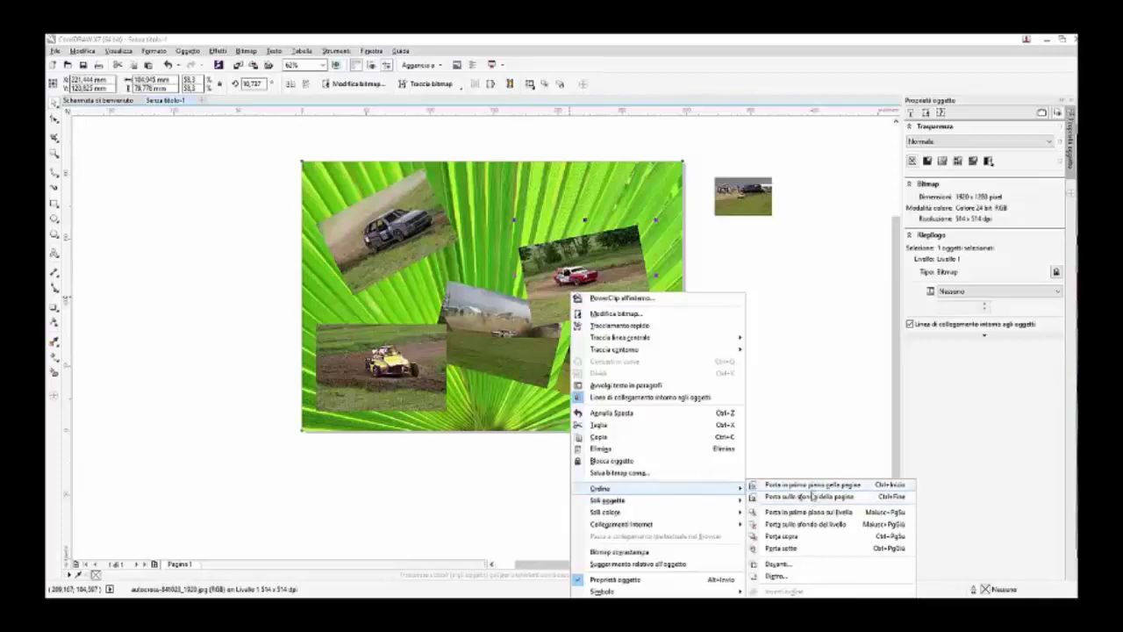
left_click(813, 546)
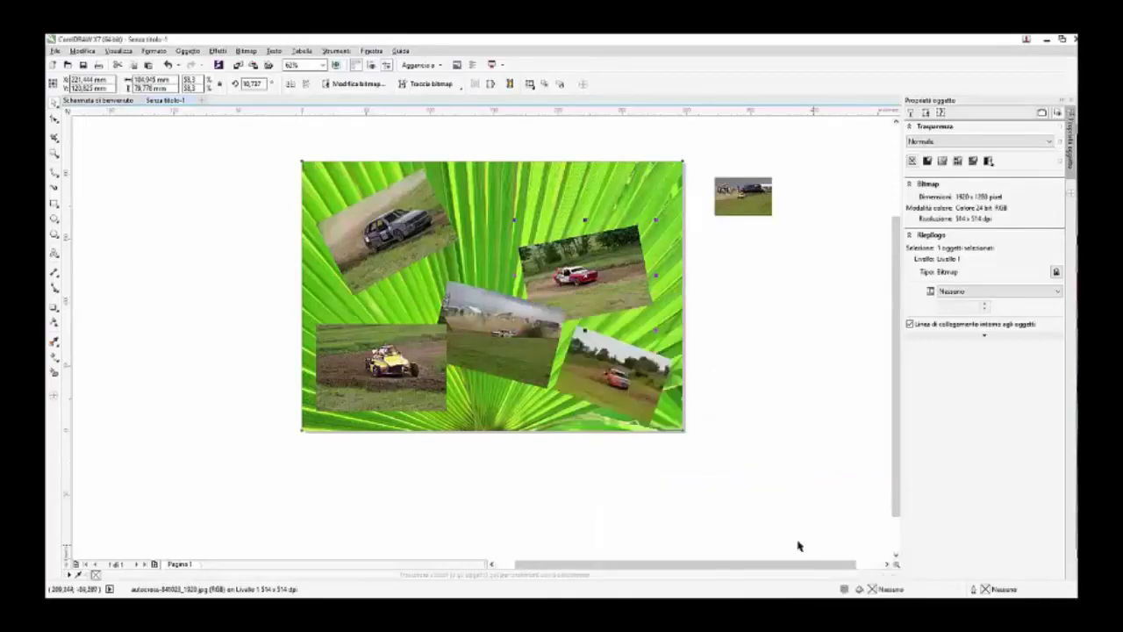
Switch to Notepad and add a new line beginning "abbiamo la possibilità di sovrapporre le foto oppure"
key("alt+Tab")
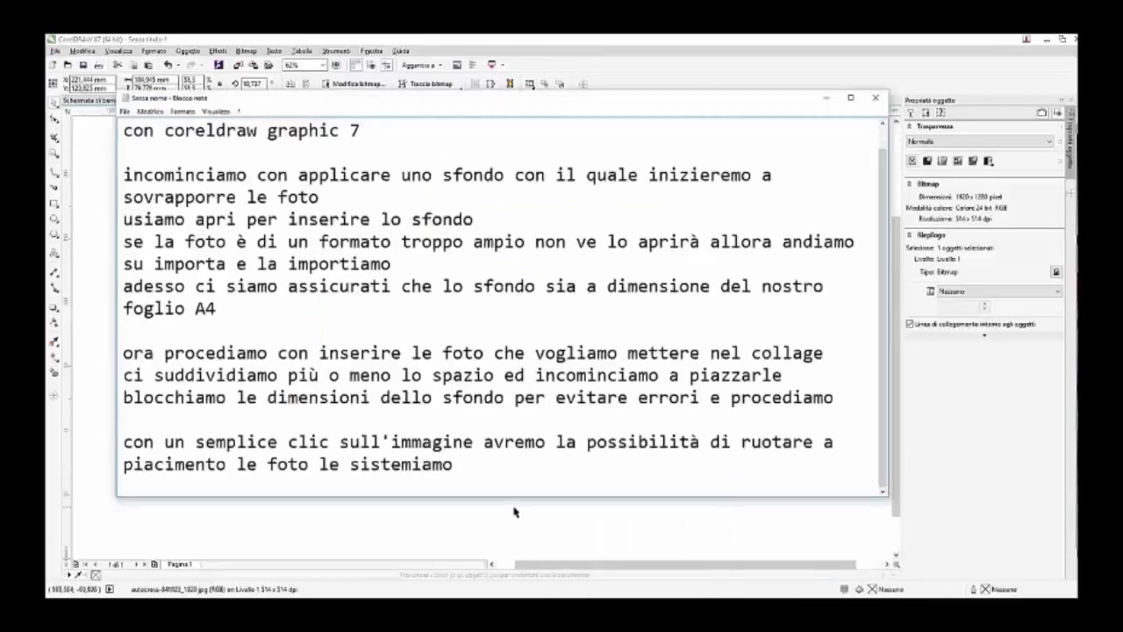
key("Return")
type("abbia")
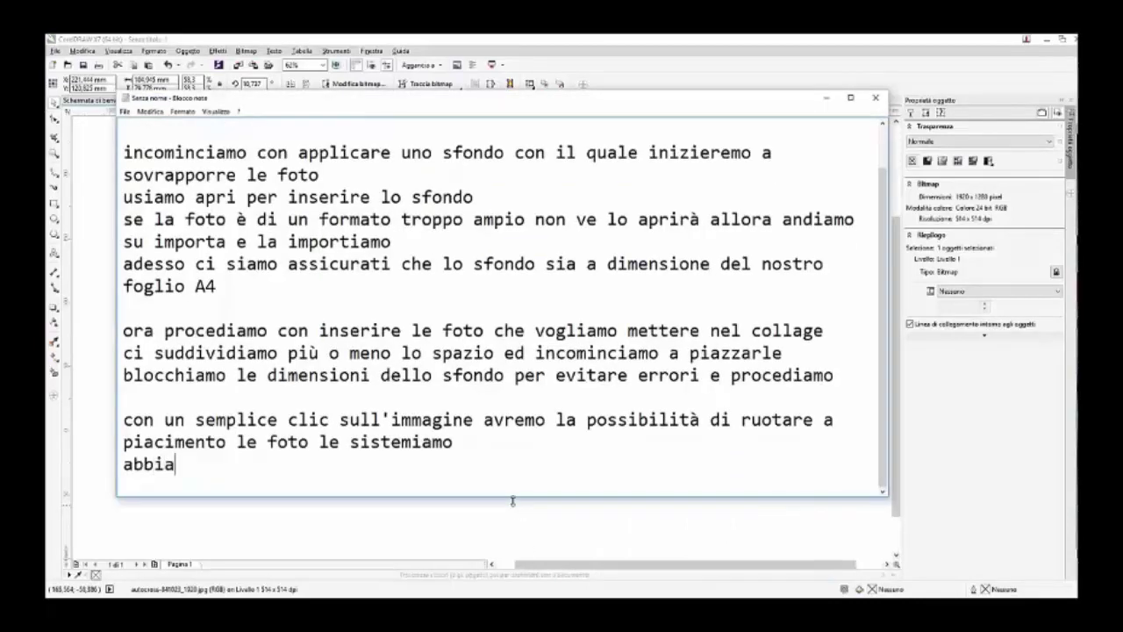
type("mo la poss")
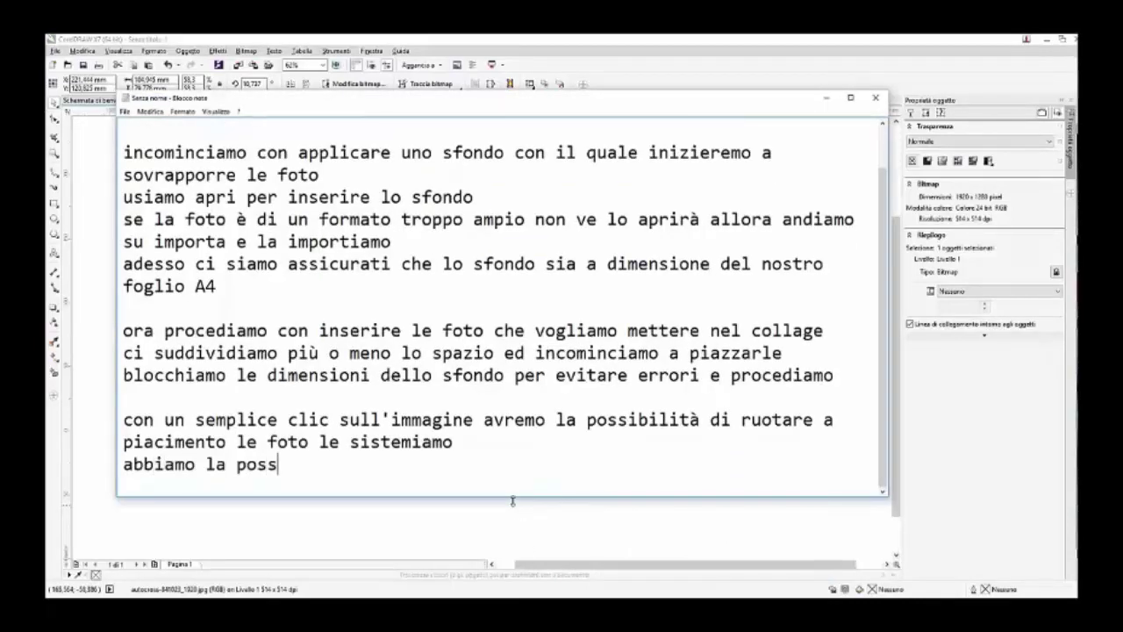
type("ibilit")
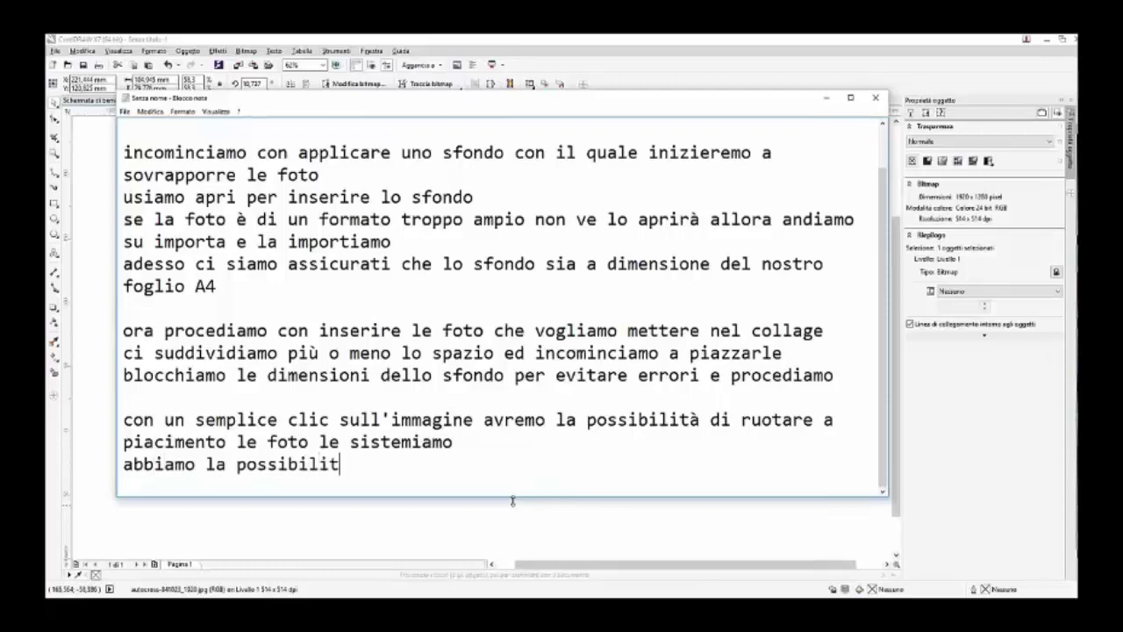
type("à di sovr")
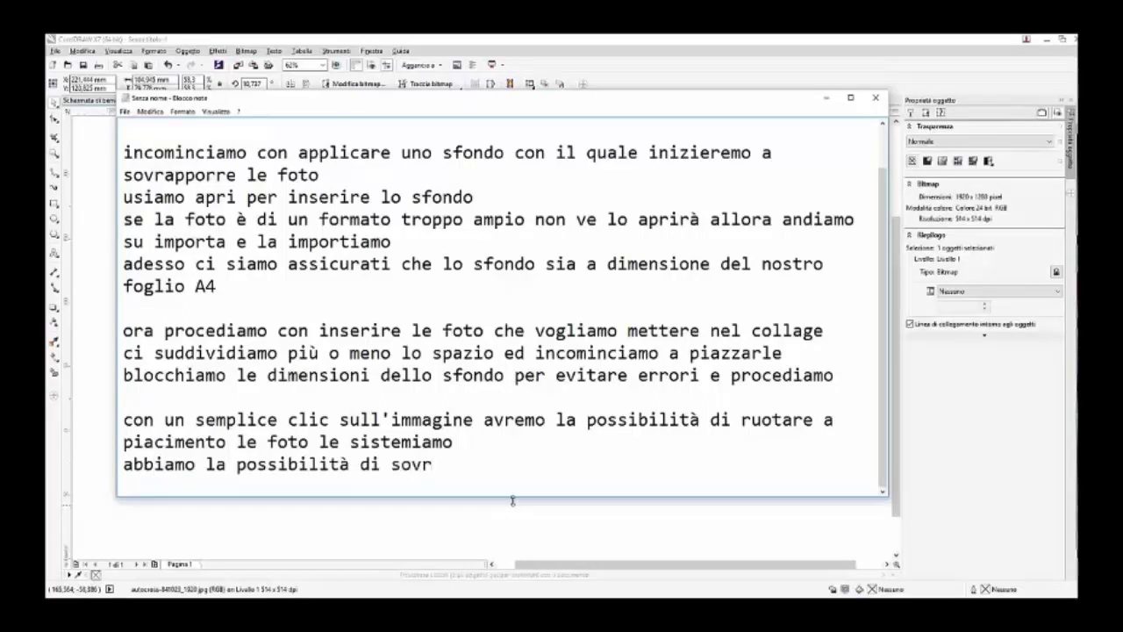
type("apporre le ")
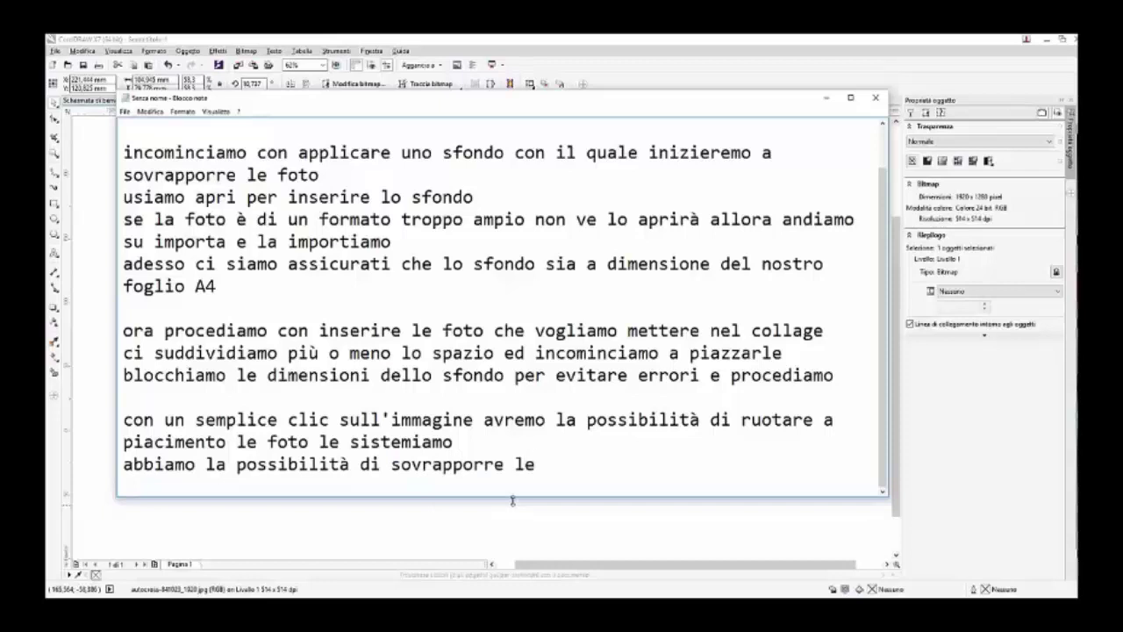
type("foto oppure pèe")
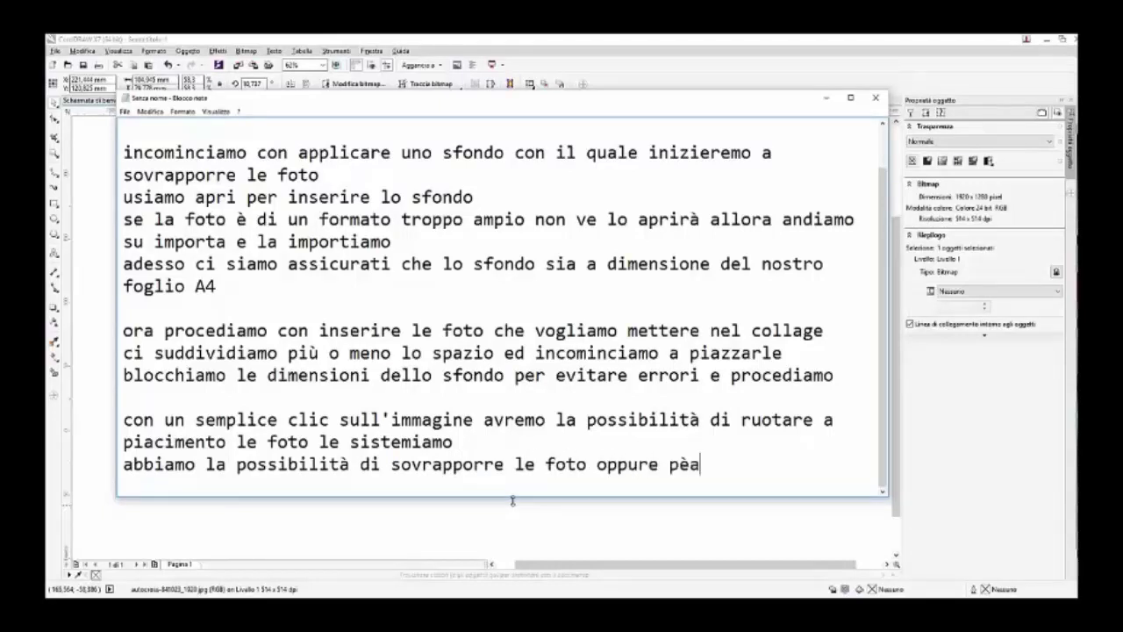
Continue the last line with "angoli che sarebbero antiestetici", correcting the mistyped letters
key("BackSpace")
key("BackSpace")
key("BackSpace")
type("angoli ")
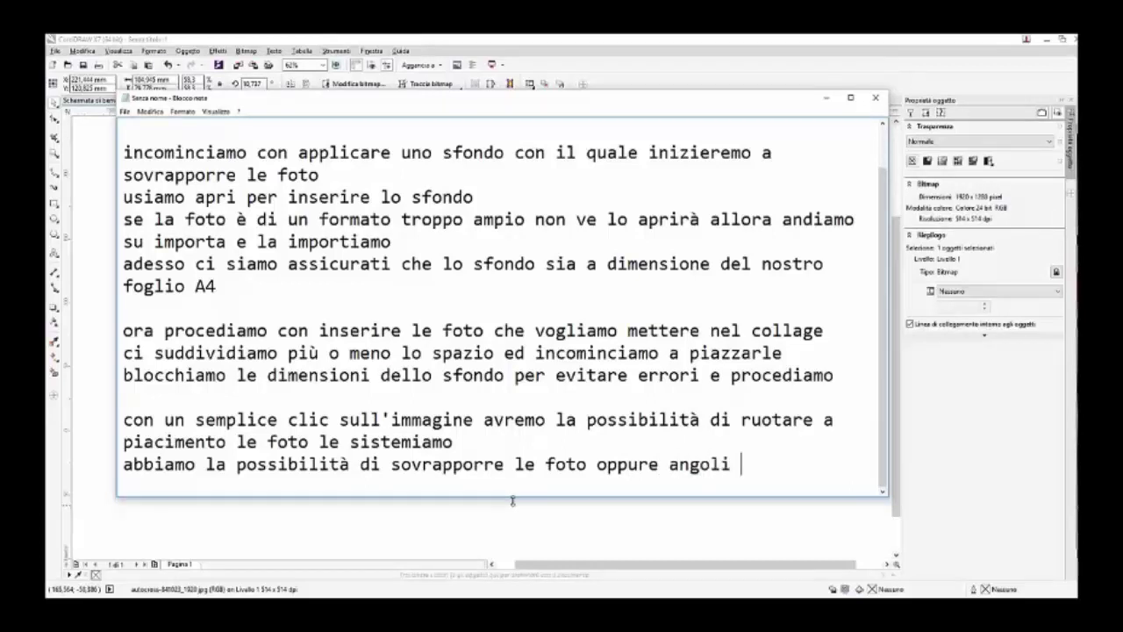
type("che sarep")
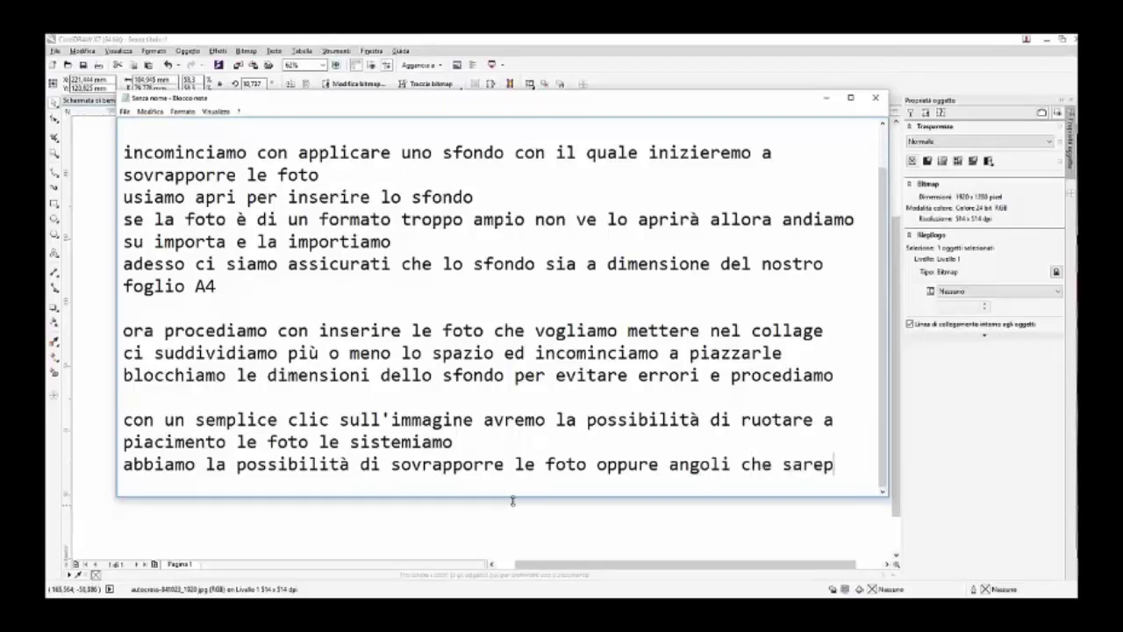
key("BackSpace")
type("bbero a")
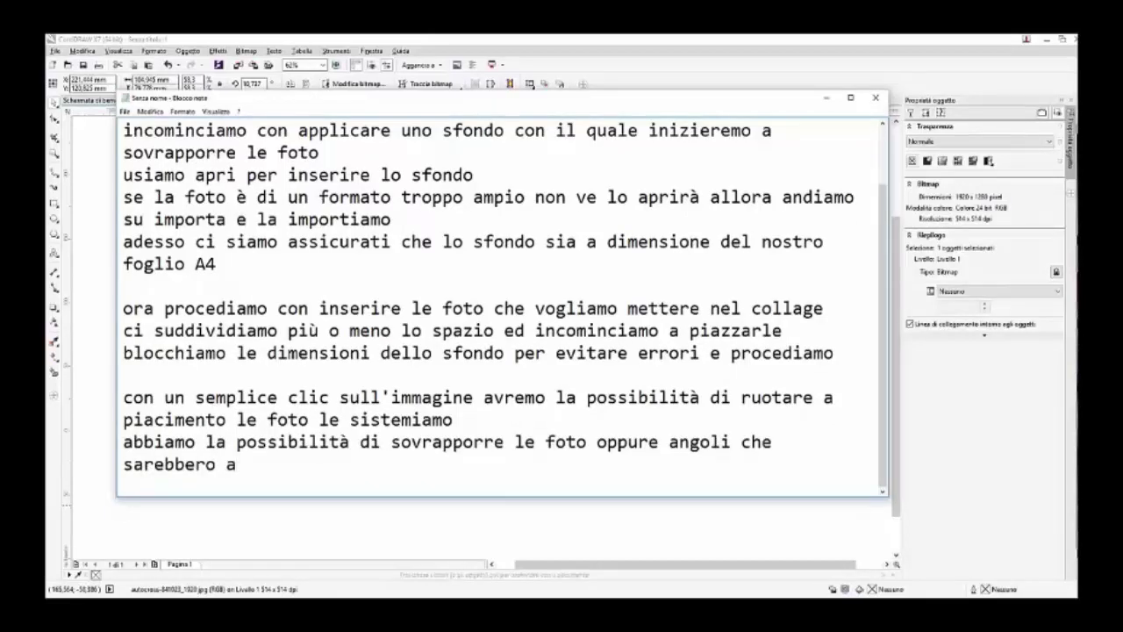
type("ntiete")
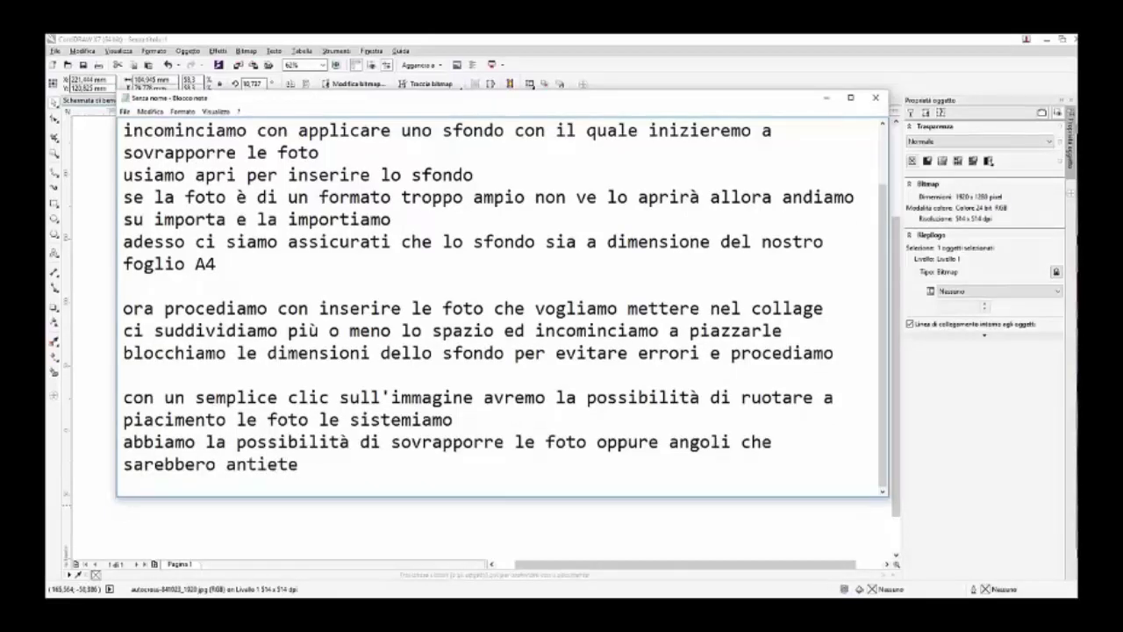
type("t")
key("BackSpace")
key("BackSpace")
key("BackSpace")
type("stetici")
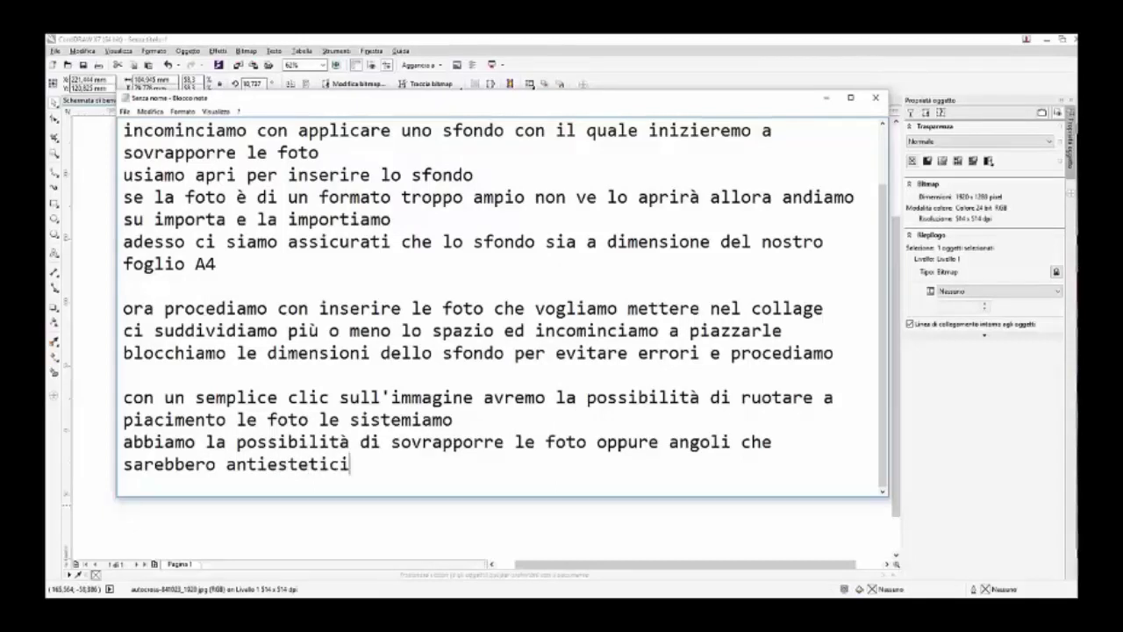
Switch to CorelDRAW and move the remaining small photo outside the page onto the background, between the grey car and red and white car photos
left_click(469, 532)
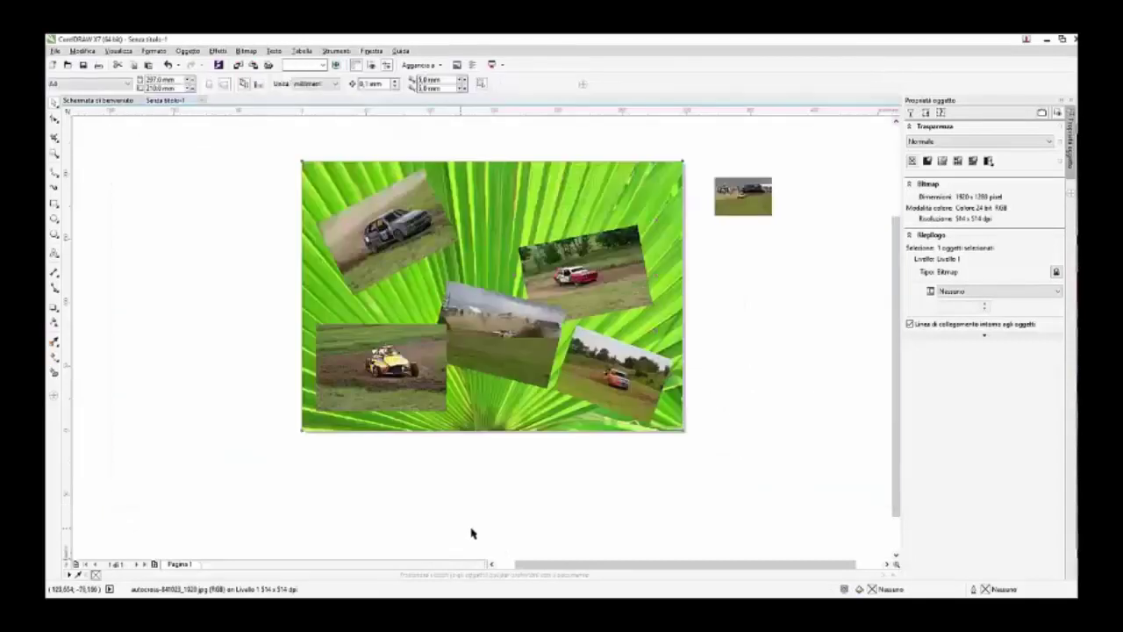
left_click(735, 200)
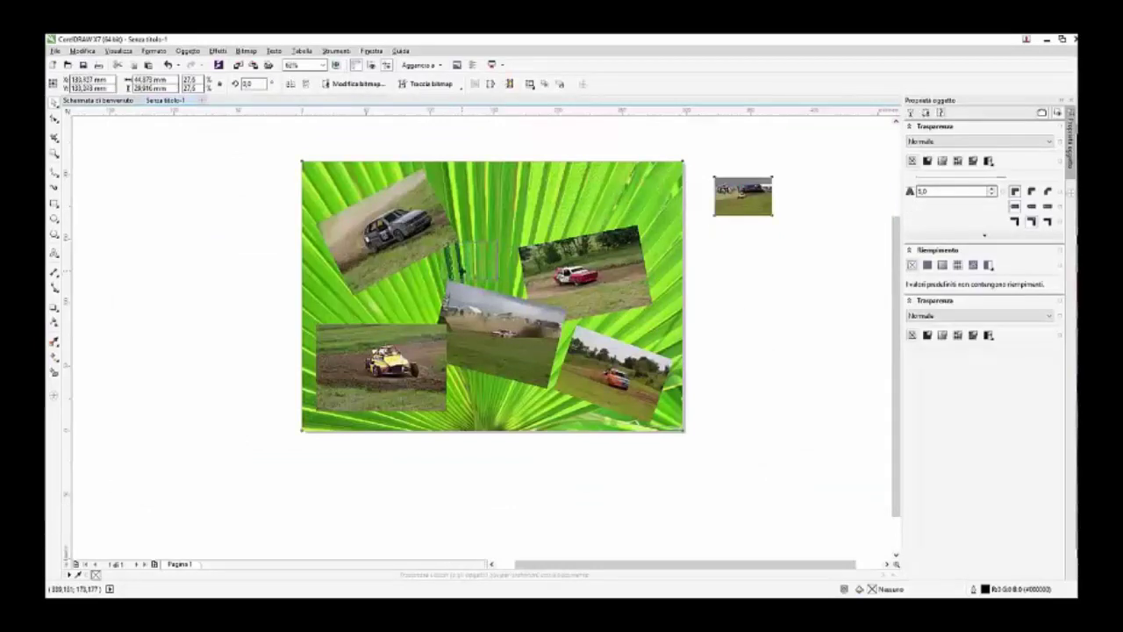
left_click_drag(474, 267, 477, 263)
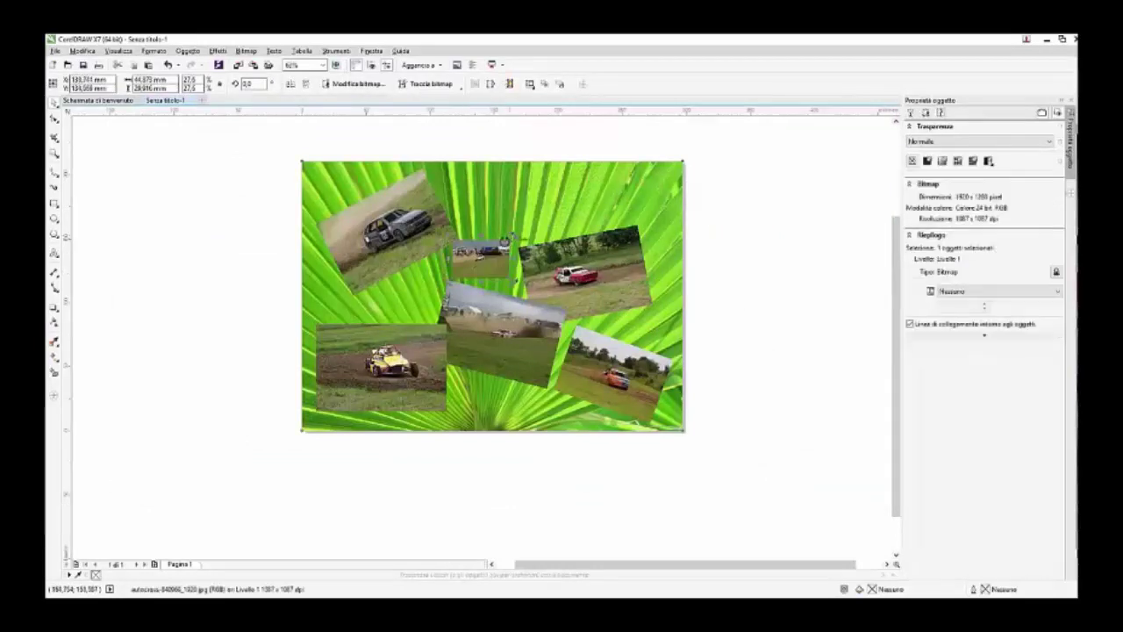
Shift the grey car photo slightly left, place the small photo below it and enlarge it, and lower the dusty field photo
left_click(335, 272)
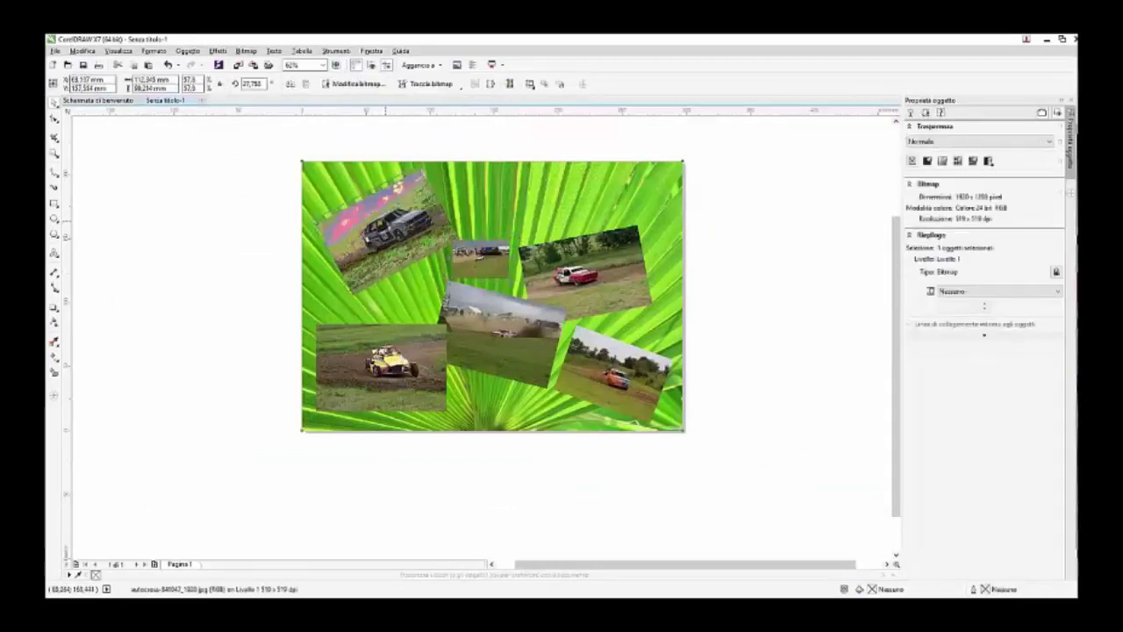
left_click_drag(471, 267, 397, 307)
left_click_drag(436, 274, 464, 261)
left_click_drag(524, 343, 519, 368)
Move the small photo right, enlarge it to about 88 mm wide, tilt it slightly counterclockwise and deselect it
left_click(456, 288)
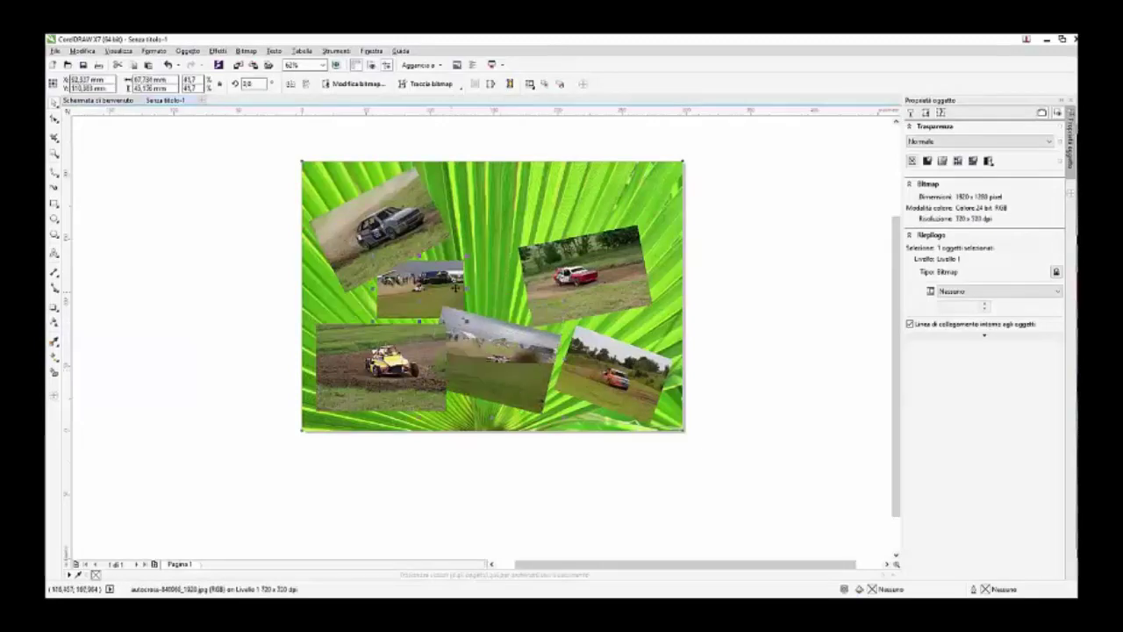
left_click_drag(461, 265, 500, 242)
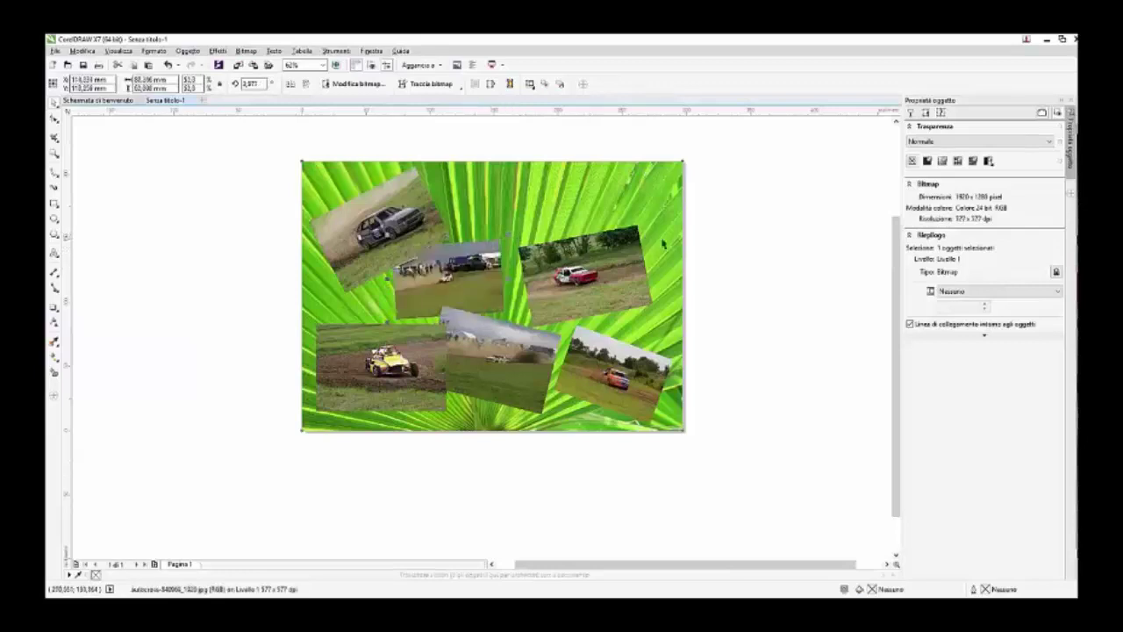
left_click(752, 247)
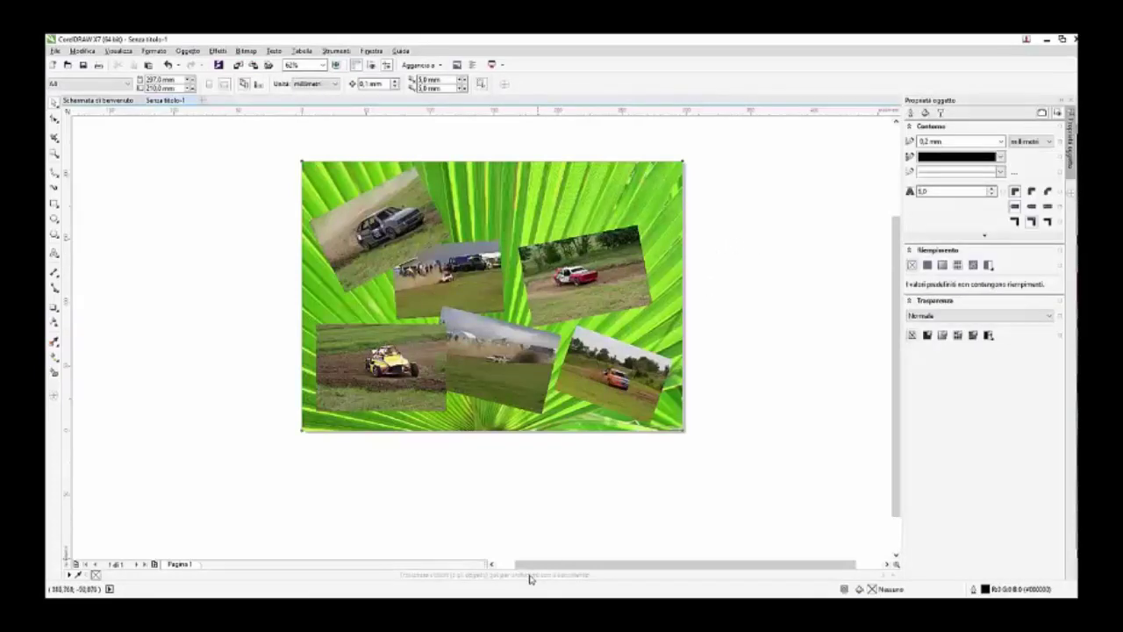
Switch to Notepad and start a new paragraph, after a blank line, with "perfetto ora passiamo ad inerire una"
key("alt+Tab")
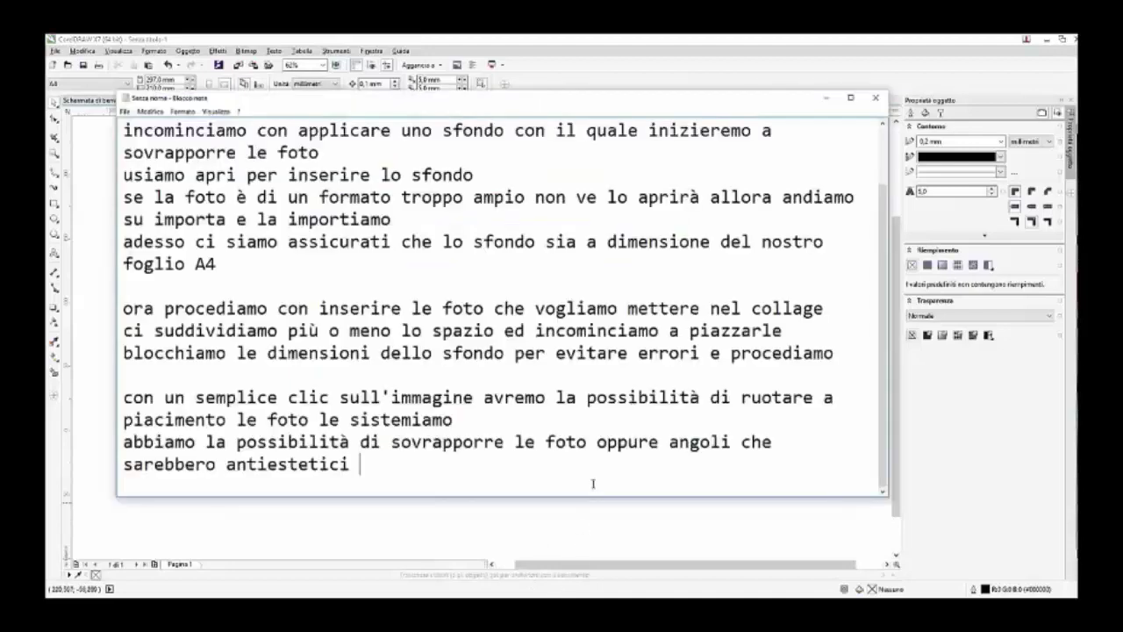
scroll(593, 483, "down", 2)
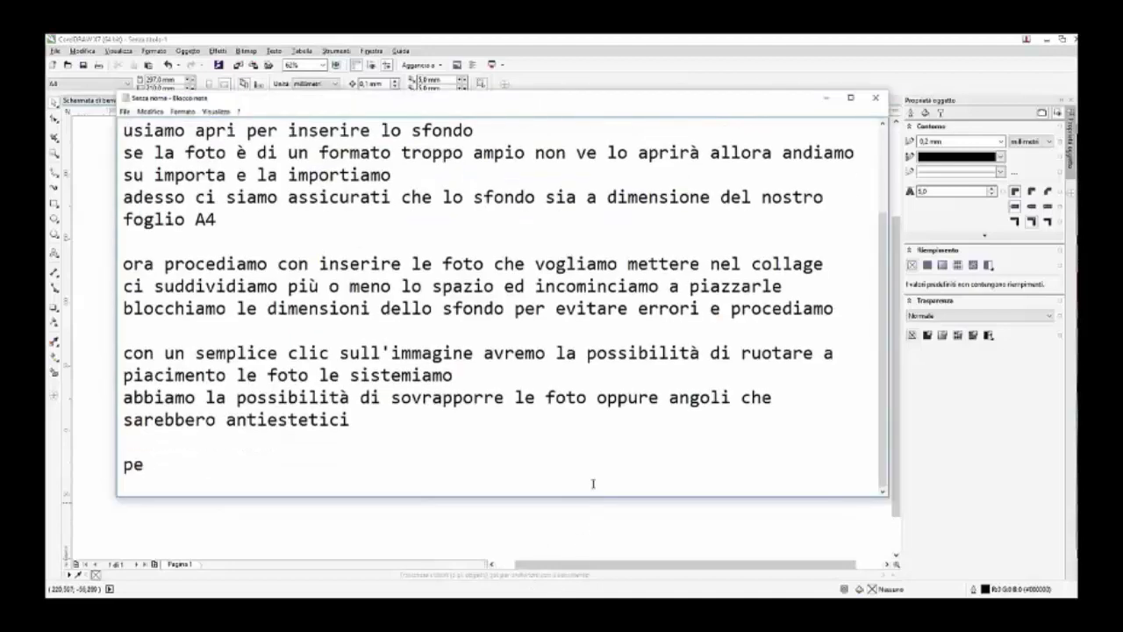
type("rfetto po")
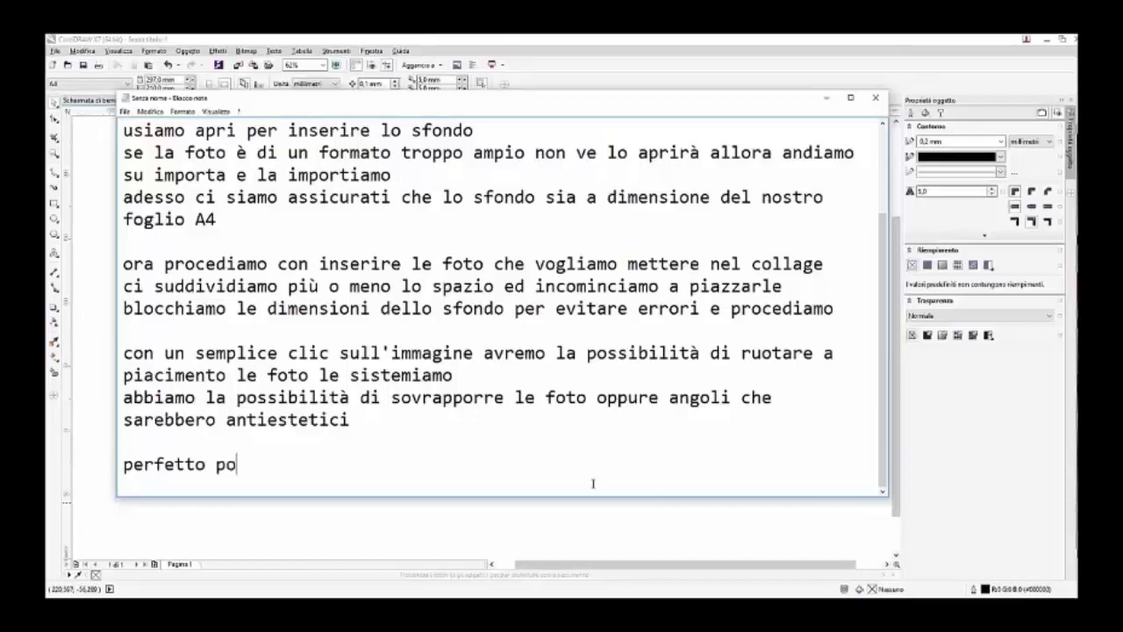
key("BackSpace")
key("BackSpace")
type("ora pas")
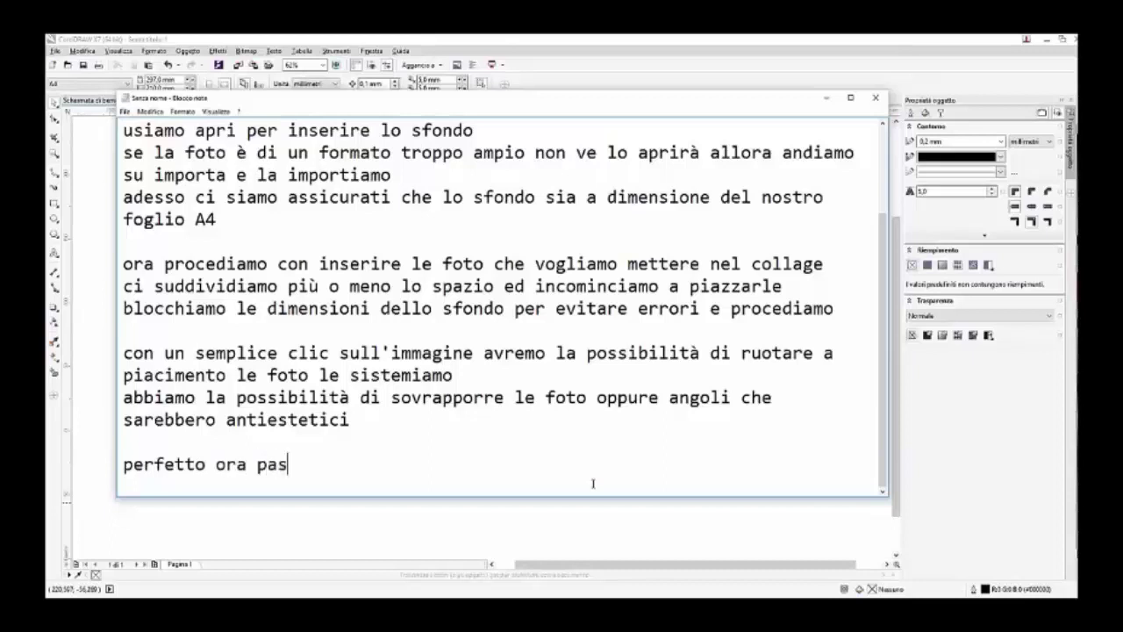
type("siamo a")
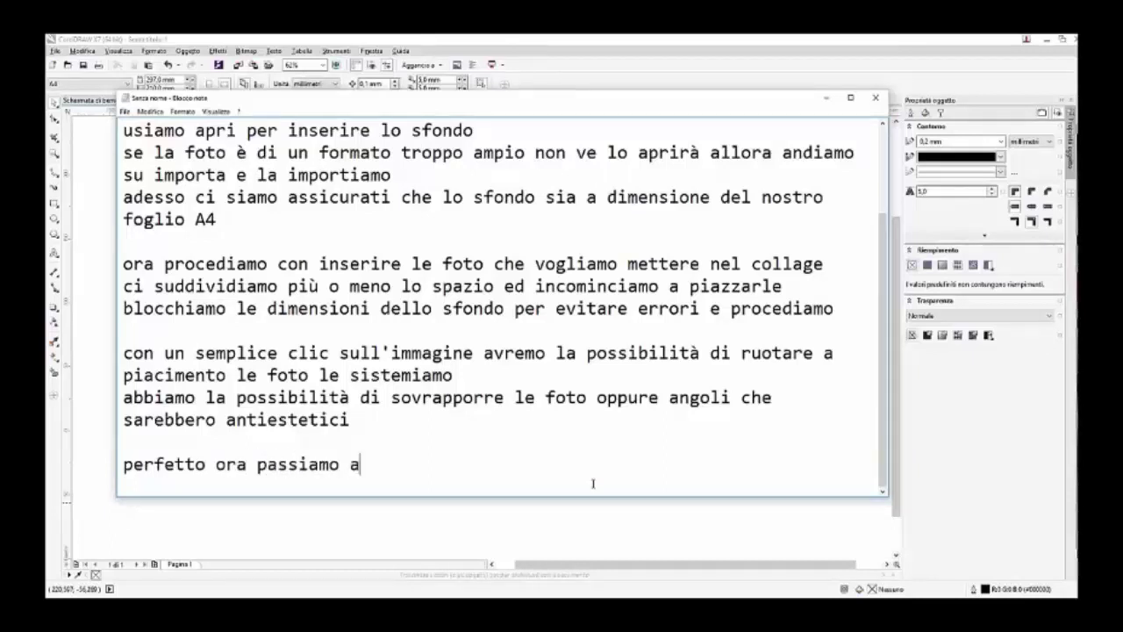
type("d inerire una")
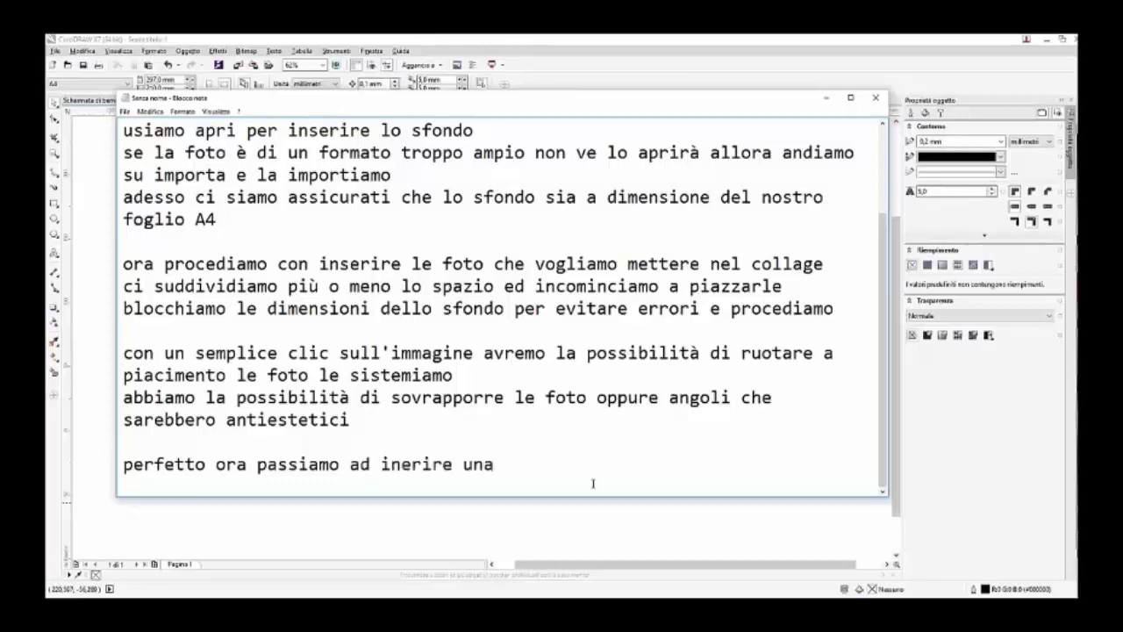
Replace the final "una" with "un testo che vogliamo magari anche un nome insomma quello che vogliamo"
type(" sch")
key("BackSpace")
key("BackSpace")
key("BackSpace")
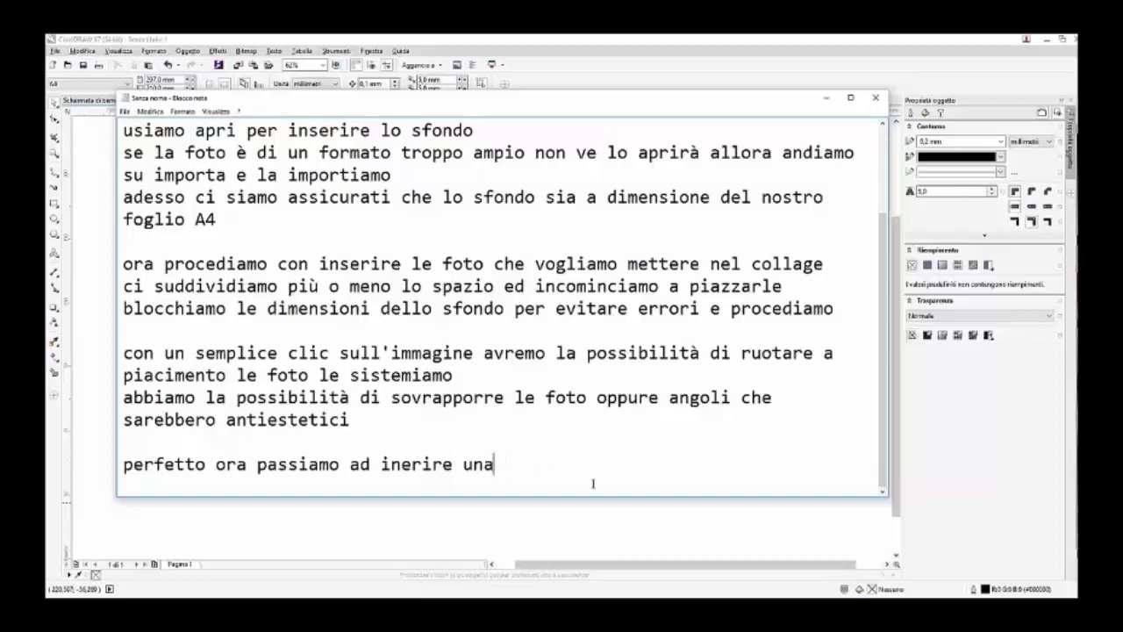
key("BackSpace")
type("testo che vogl")
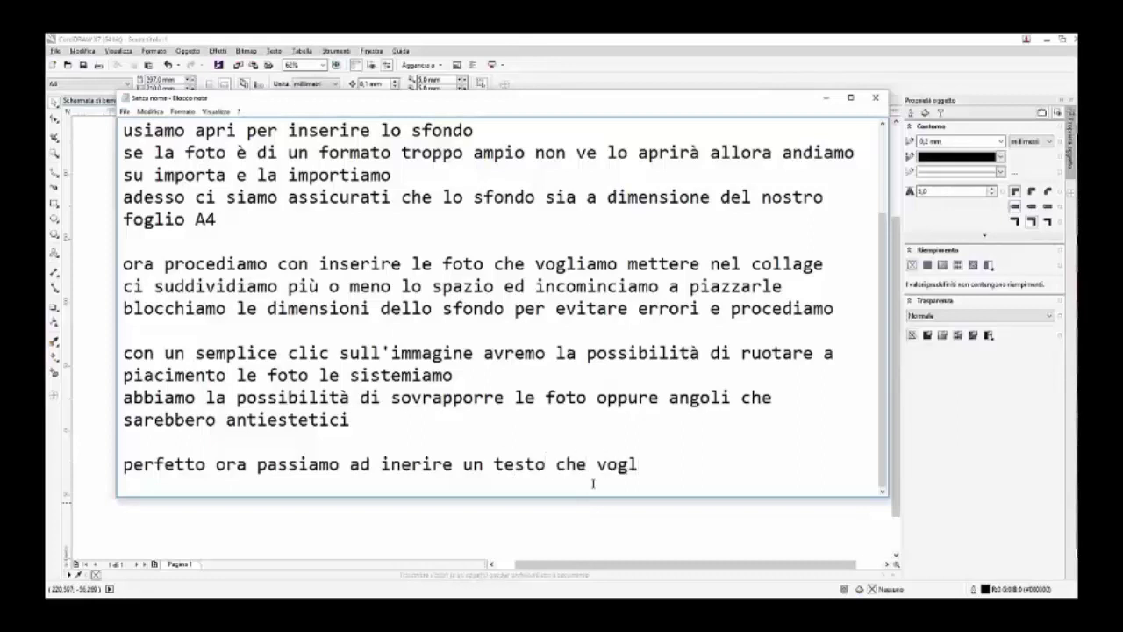
type("iamo maga")
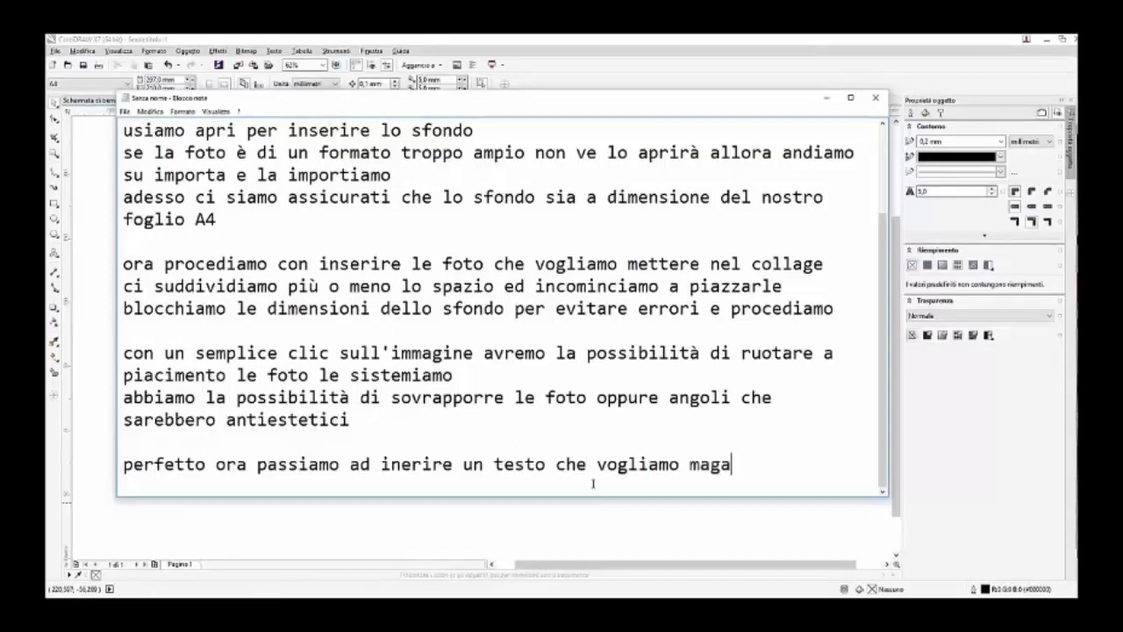
type("ri anche un no")
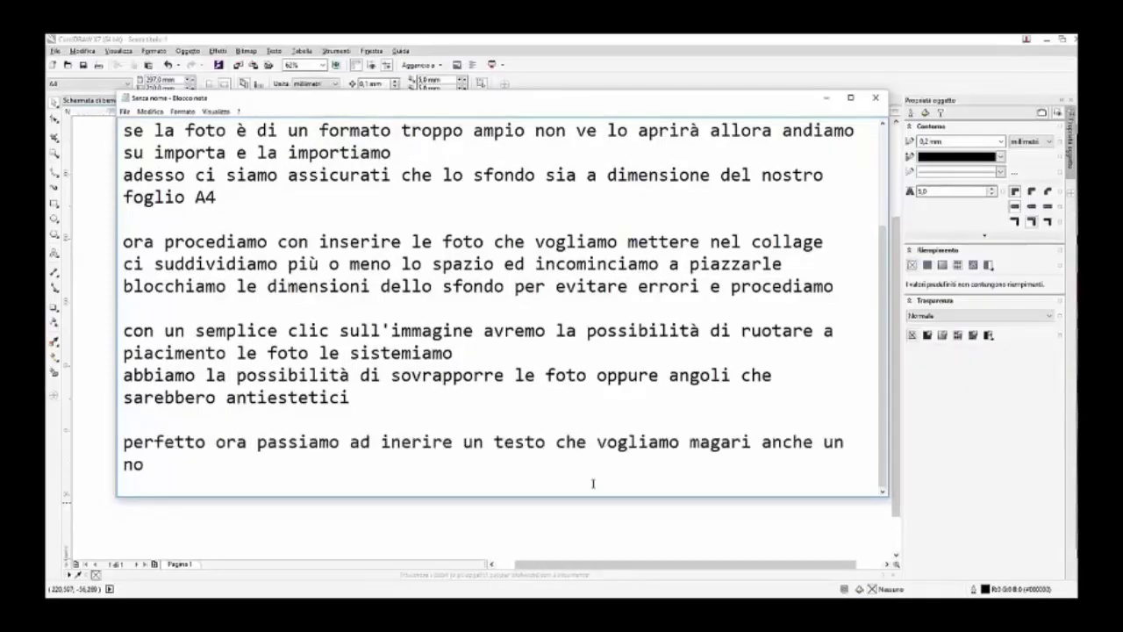
type("me insomma q")
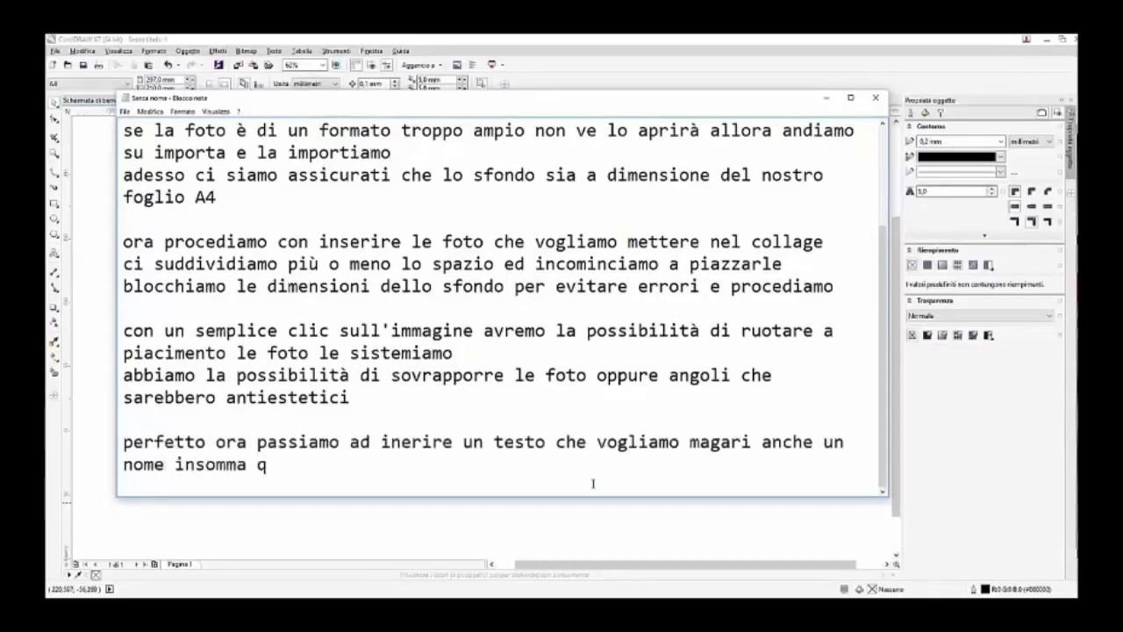
type("uello che vogliamo")
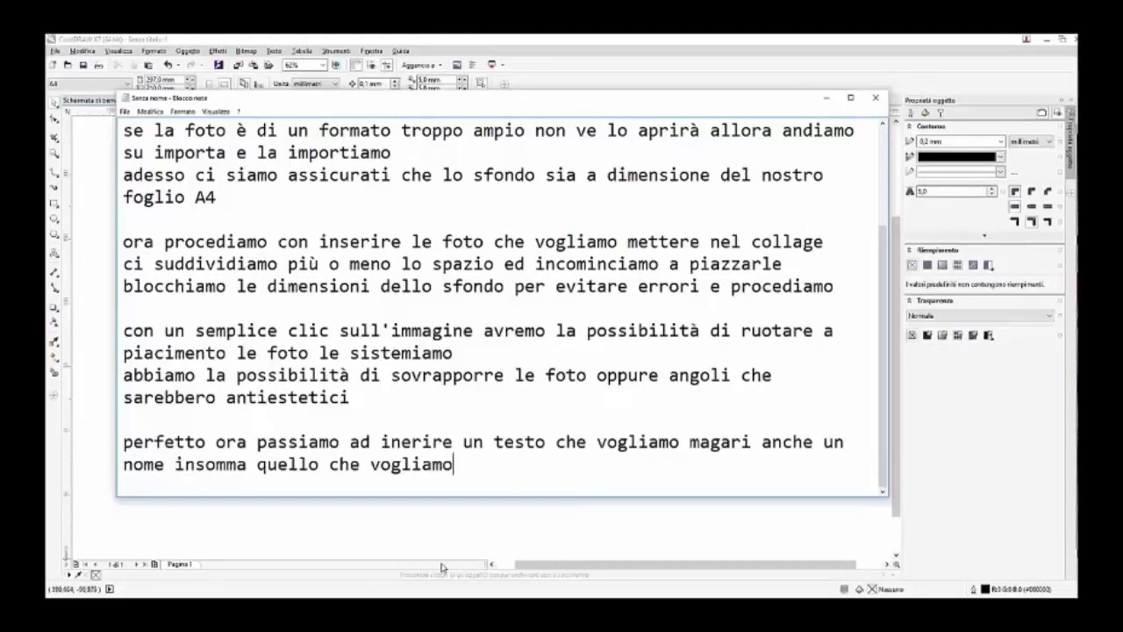
Switch to CorelDRAW and draw a paragraph text frame about 135 × 39 mm in the empty area above the red and white car photo
left_click(416, 539)
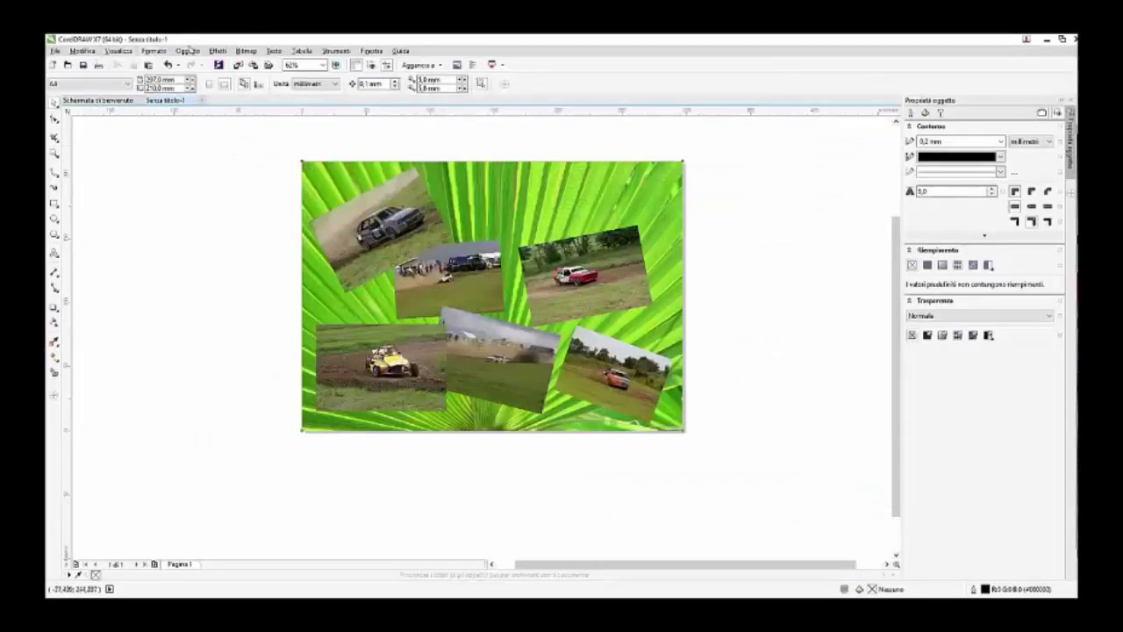
left_click(275, 51)
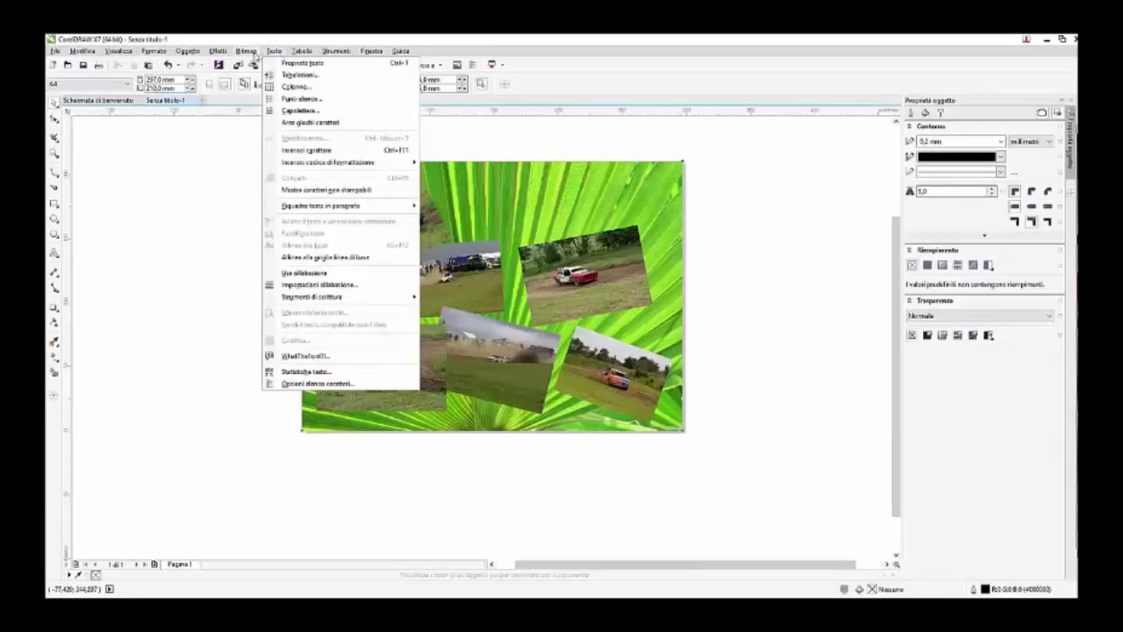
mouse_move(208, 55)
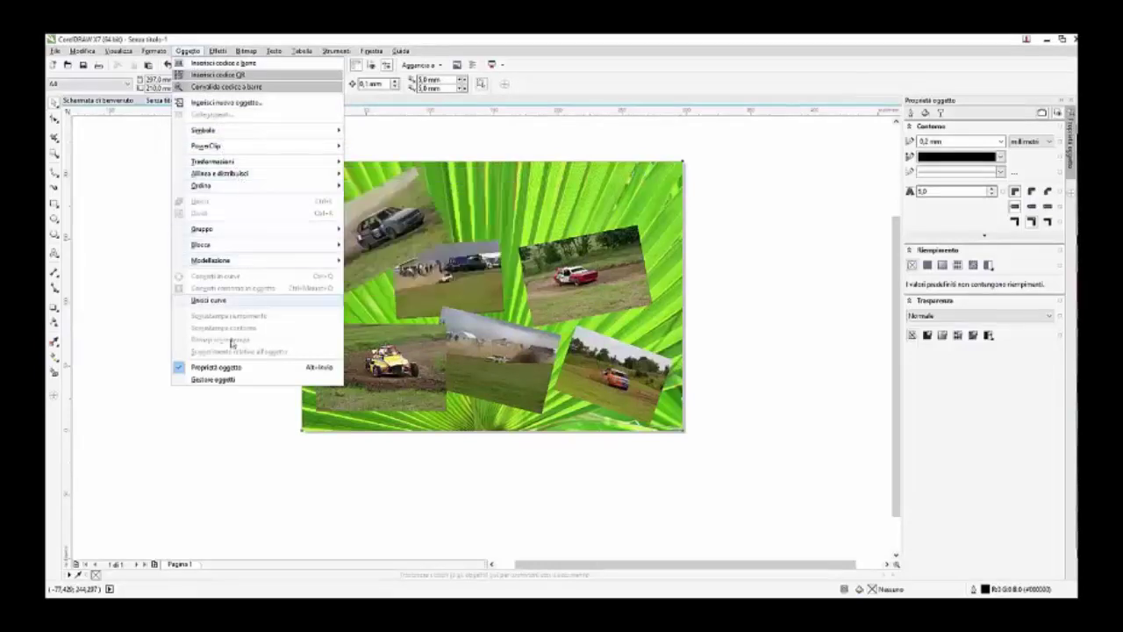
left_click(162, 341)
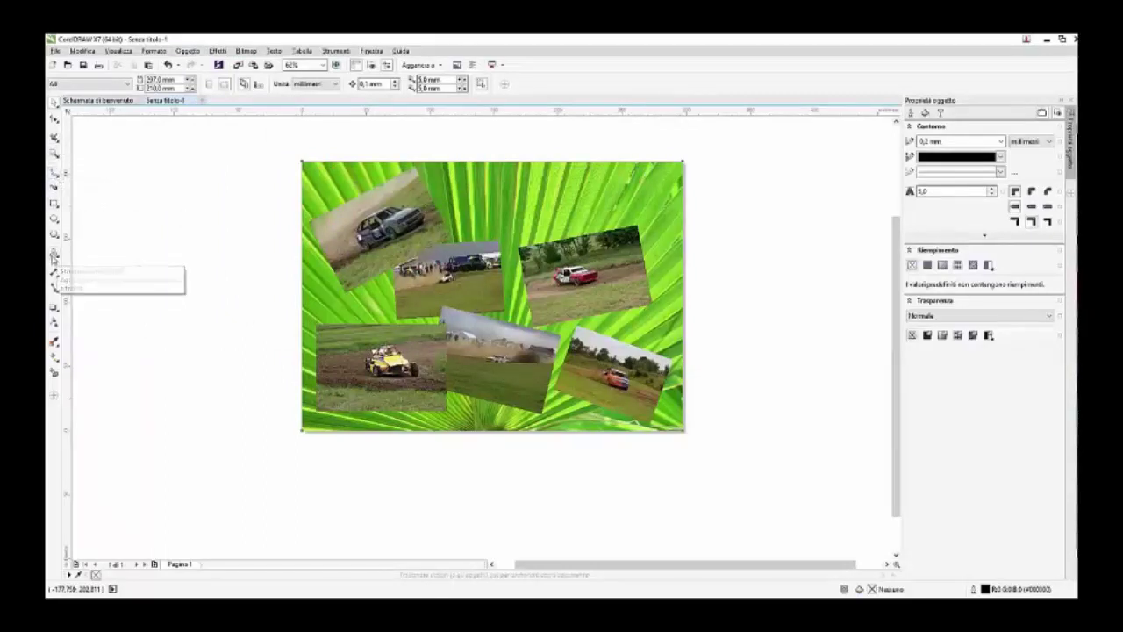
left_click(54, 253)
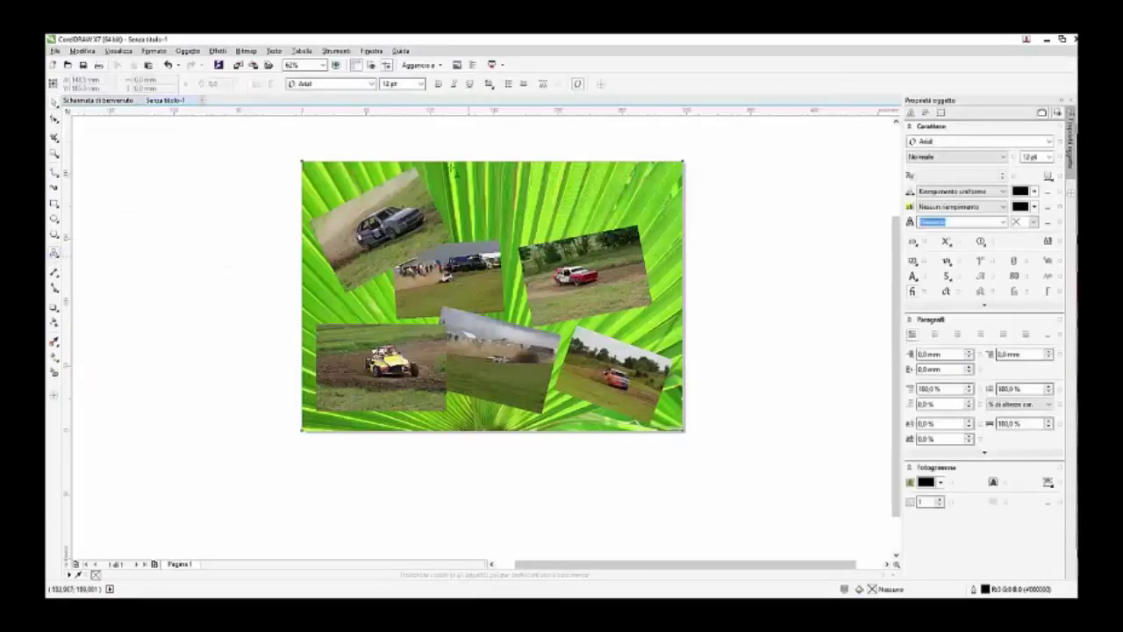
left_click_drag(467, 181, 646, 225)
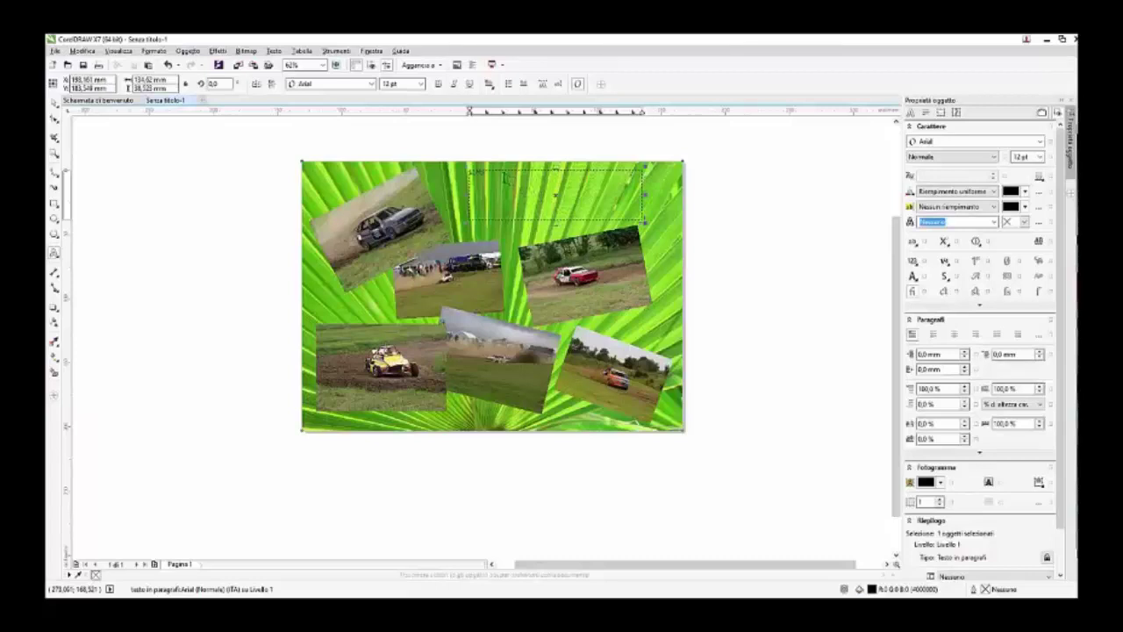
Enter "AUTO" in the text frame at a font size of 72 pt and select the word for formatting
left_click(322, 65)
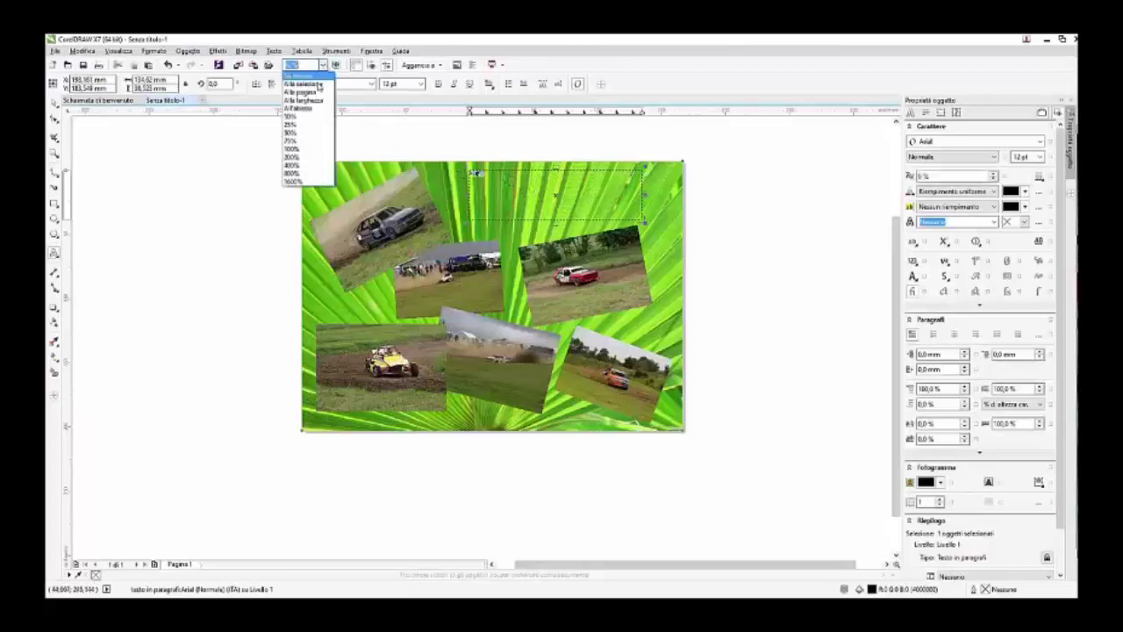
left_click(251, 125)
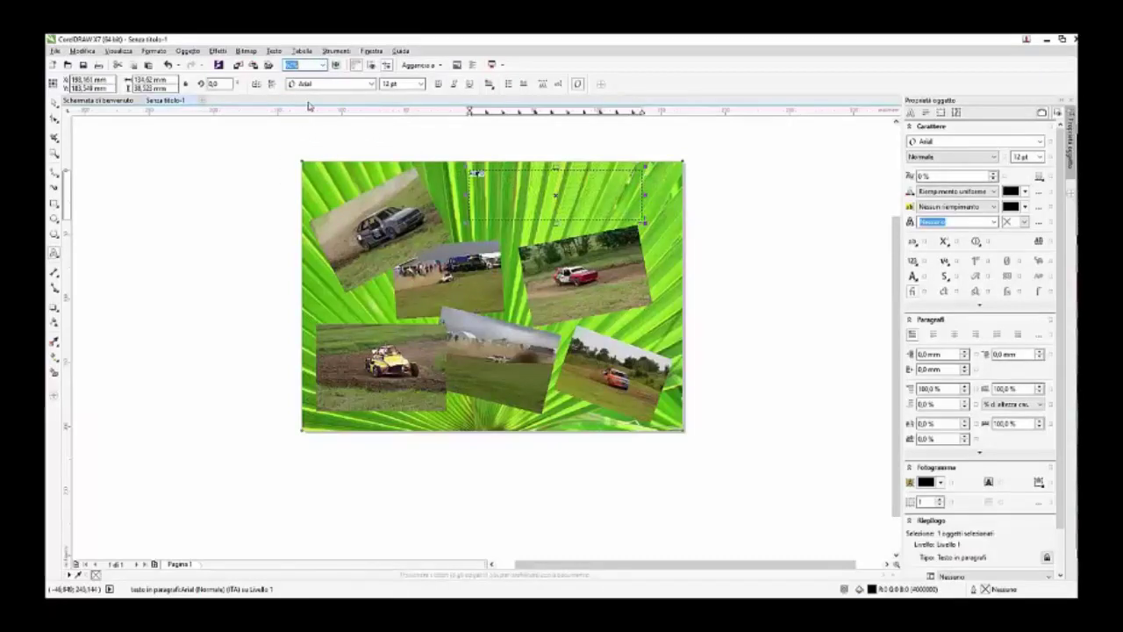
left_click(421, 83)
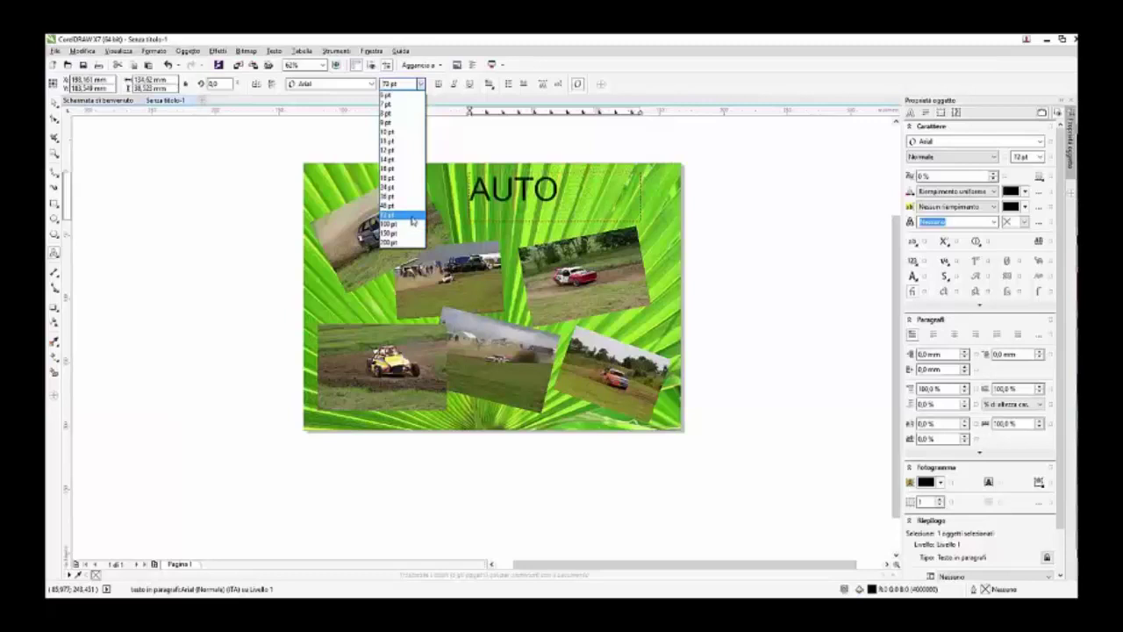
left_click(412, 220)
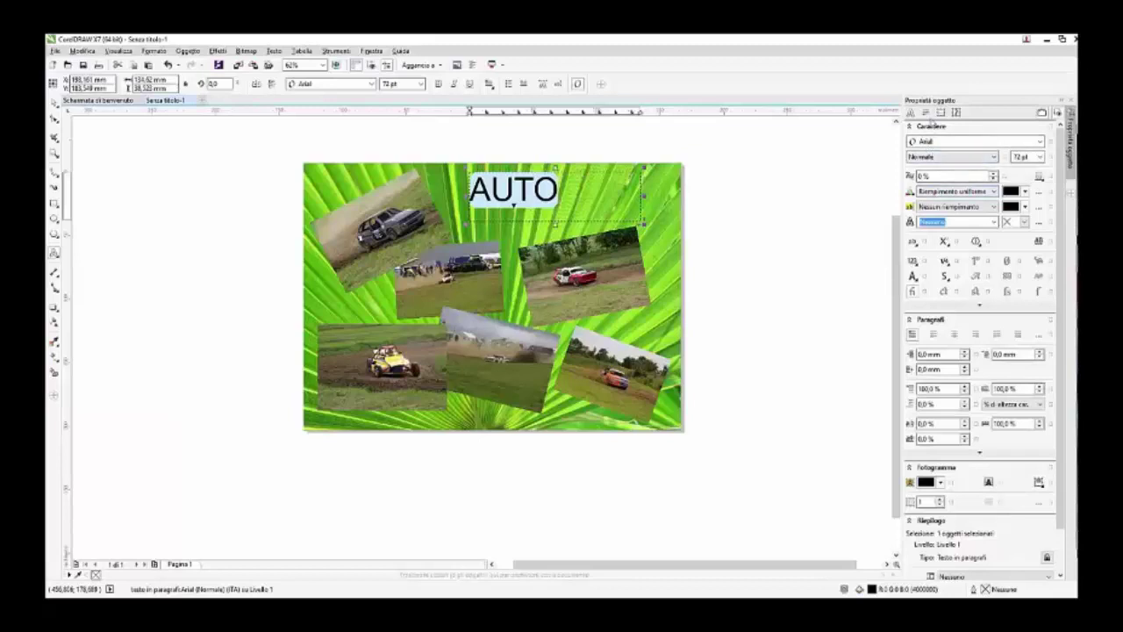
scroll(951, 421, "down", 1)
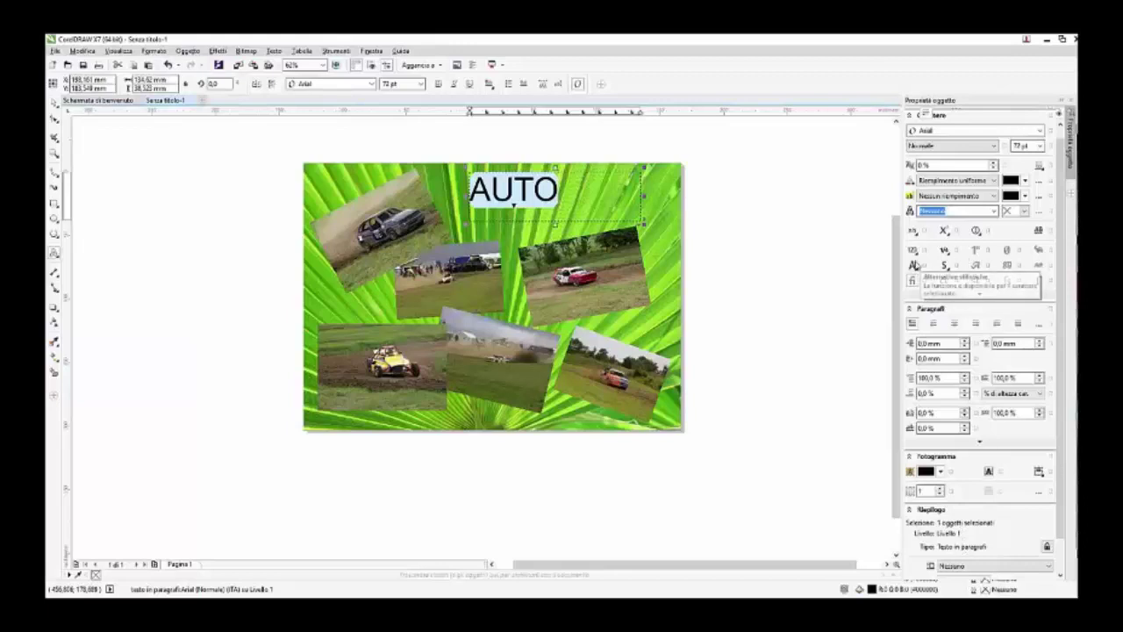
Apply the stylistic variant "Alternativa stilistica 2" to the selected word AUTO
scroll(913, 268, "up", 1)
left_click(909, 279)
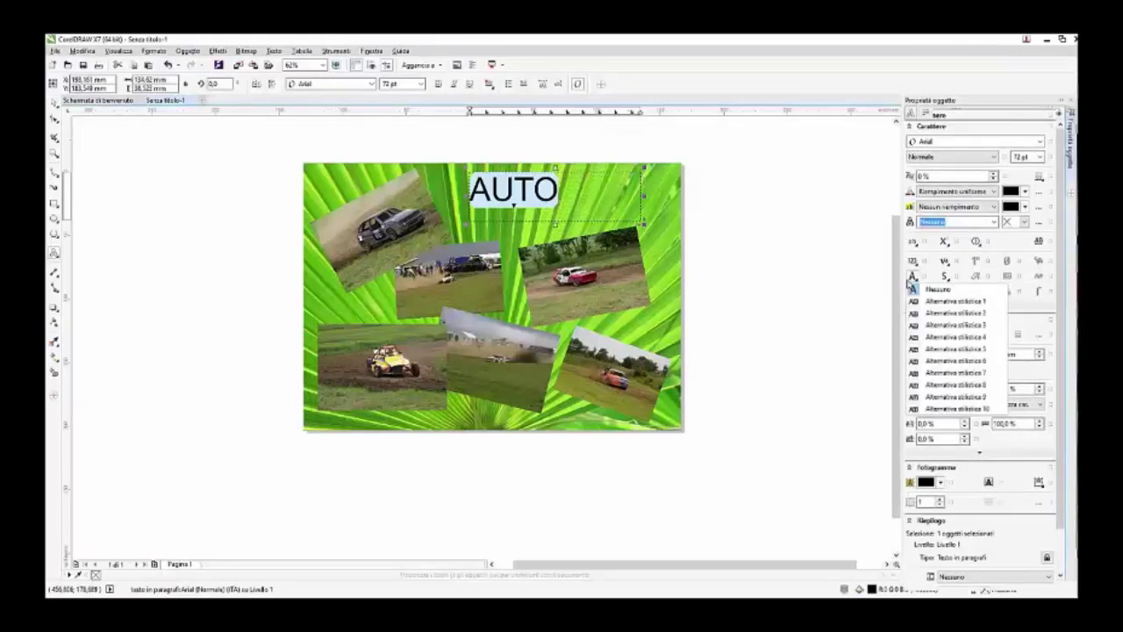
left_click(932, 314)
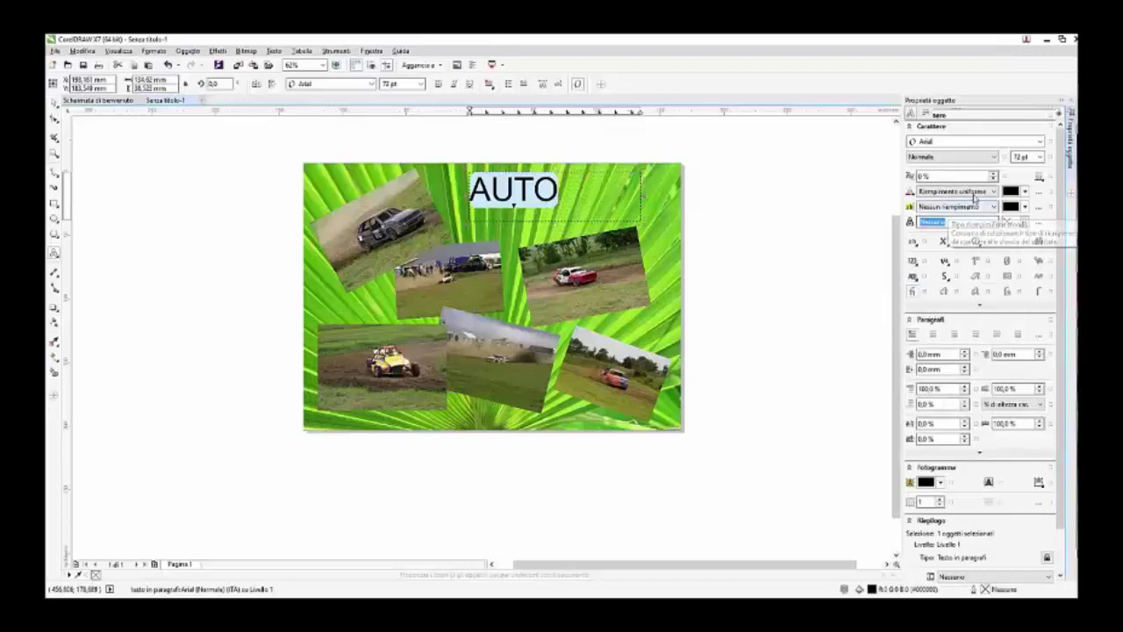
Set the font style of the selected word AUTO to bold (Grassetto)
left_click(973, 141)
left_click(978, 163)
left_click(976, 158)
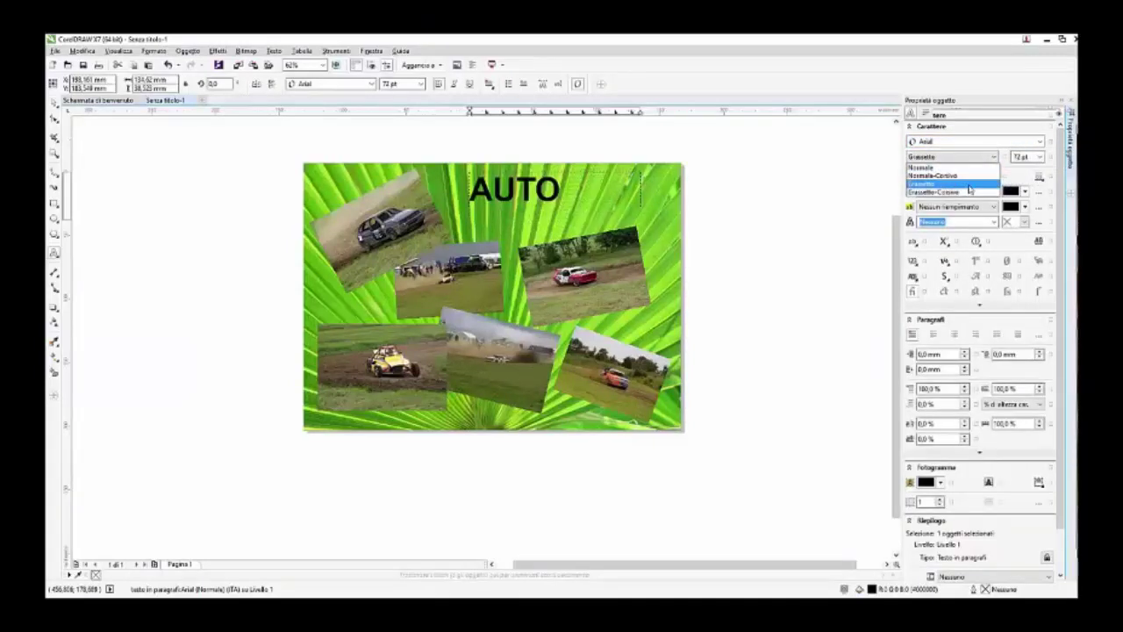
left_click(968, 185)
left_click(972, 129)
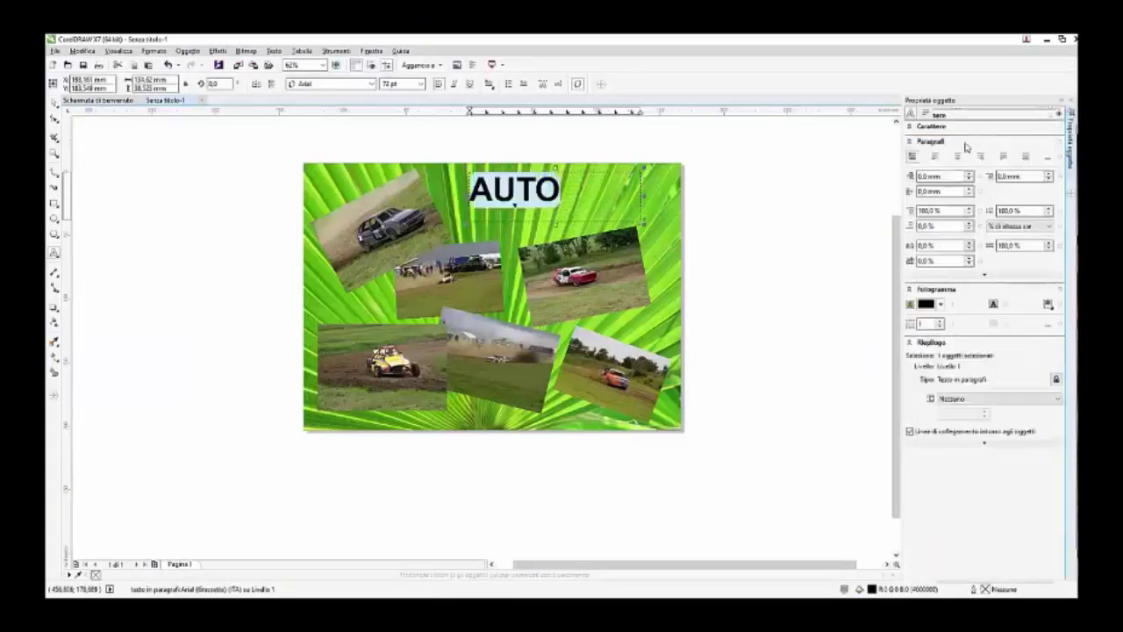
left_click(967, 129)
Change the font of the title word AUTO to Forte
left_click(974, 156)
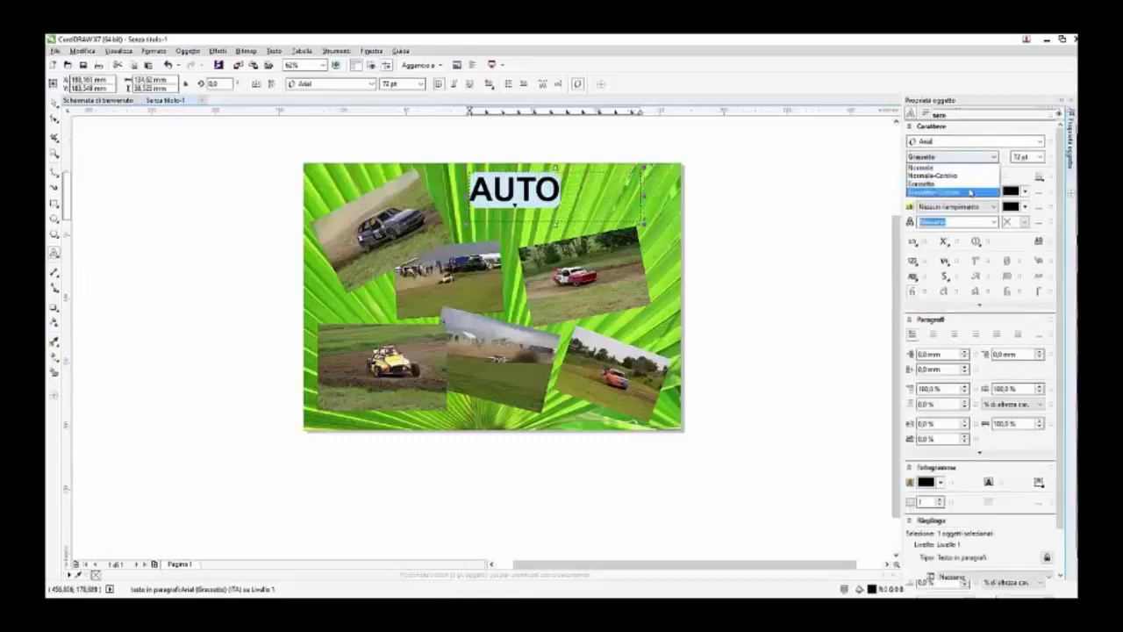
left_click(970, 143)
left_click(970, 143)
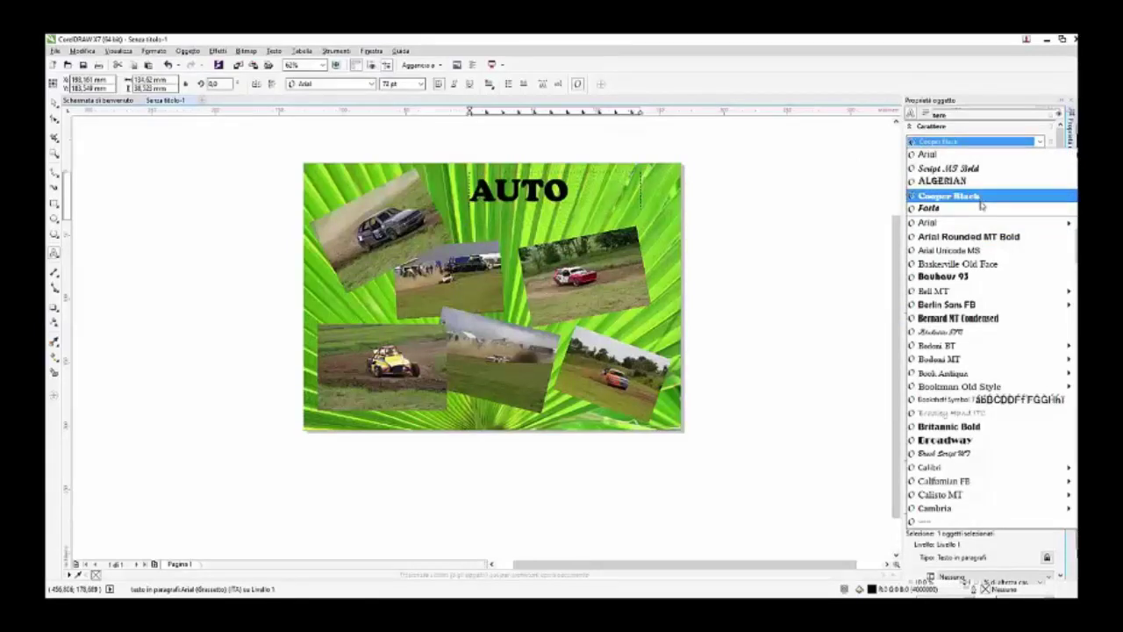
left_click(982, 212)
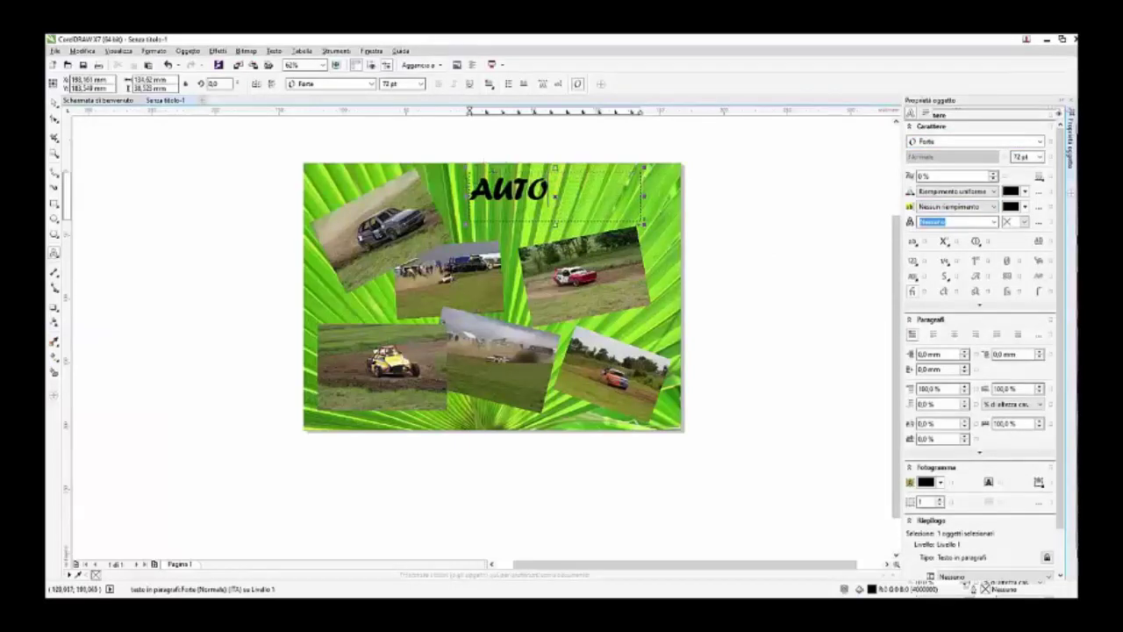
Move the AUTO text frame about 35 mm right along the page's upper edge and give the word a gradient fill (Riempimento sfumato)
left_click_drag(561, 200, 515, 193)
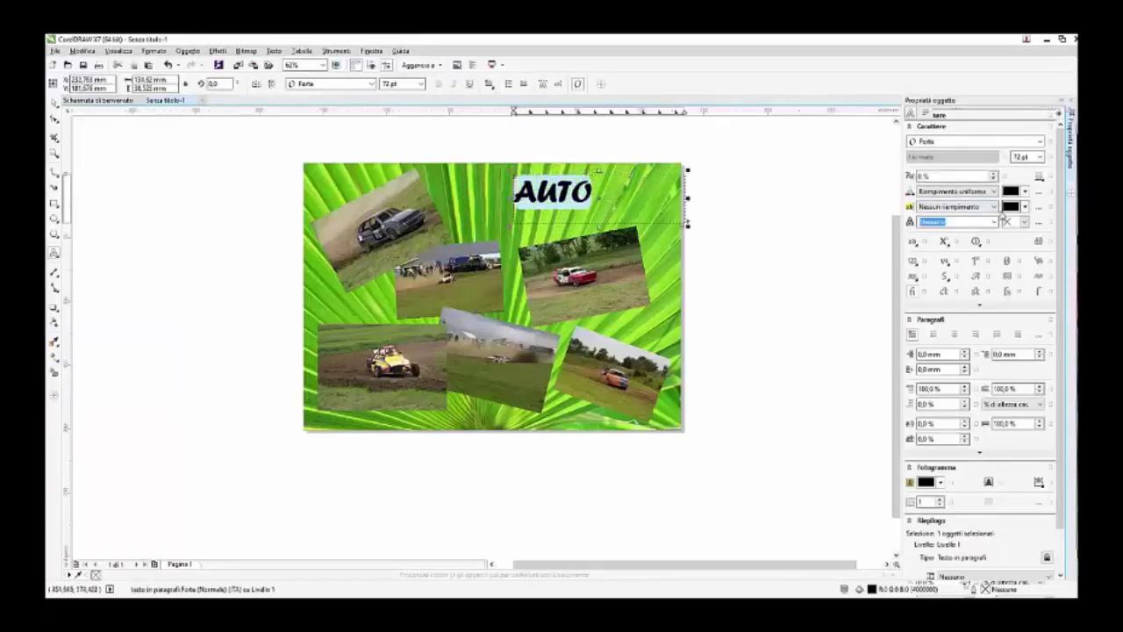
left_click(991, 193)
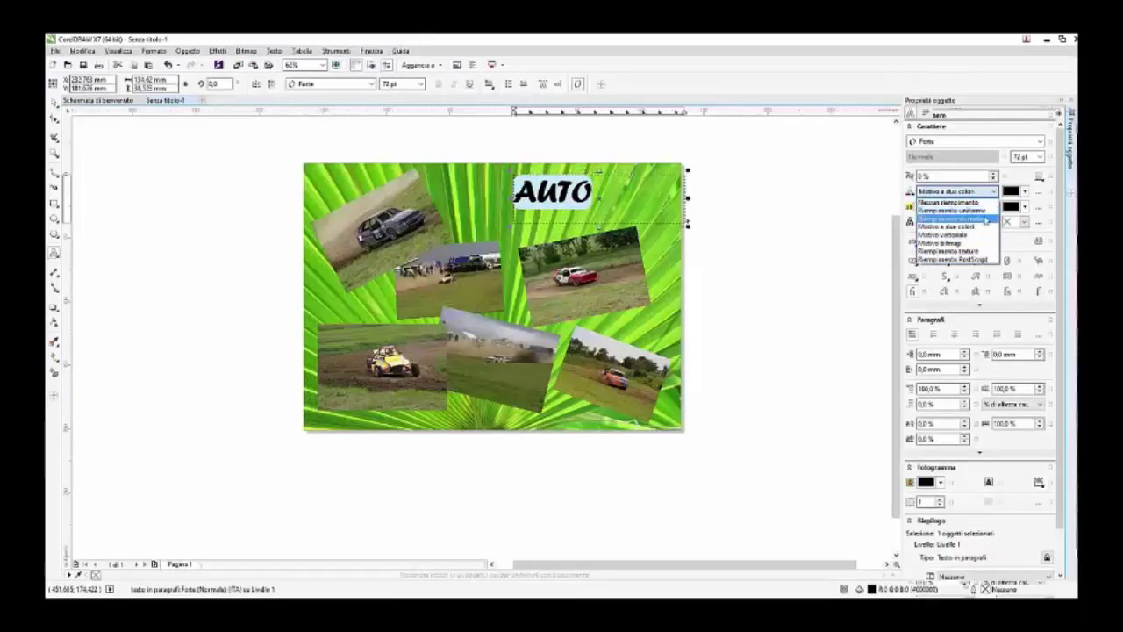
left_click(984, 218)
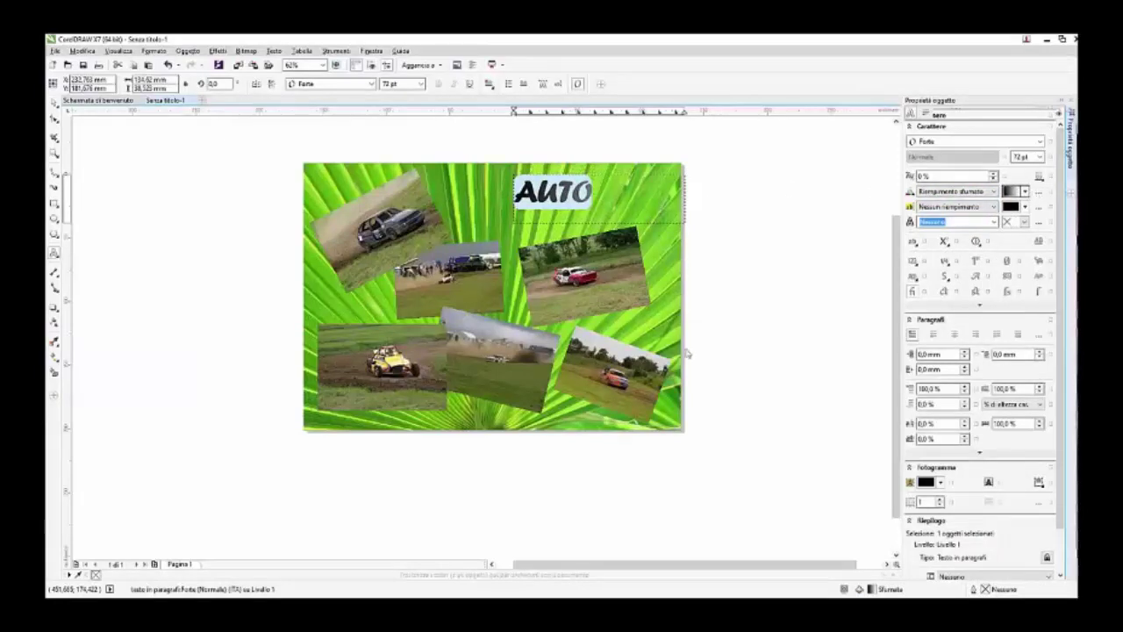
Edit the title's black-to-white gradient by setting its midpoint to 30 %, keeping the gradient instead of a preset fill
left_click(1024, 191)
left_click(827, 279)
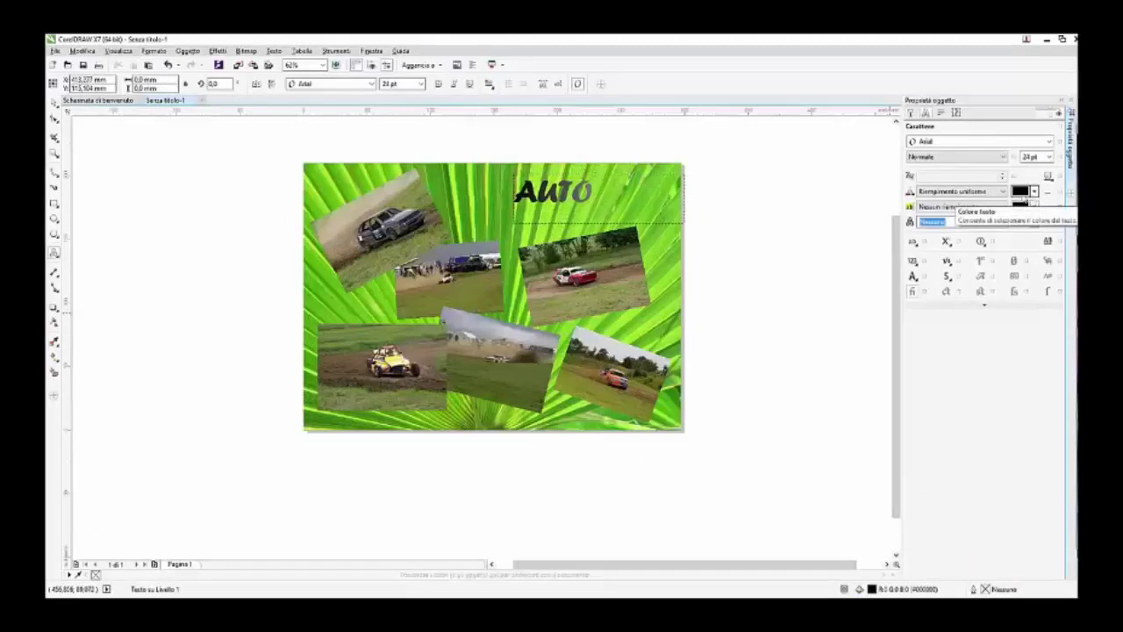
key("ctrl+space")
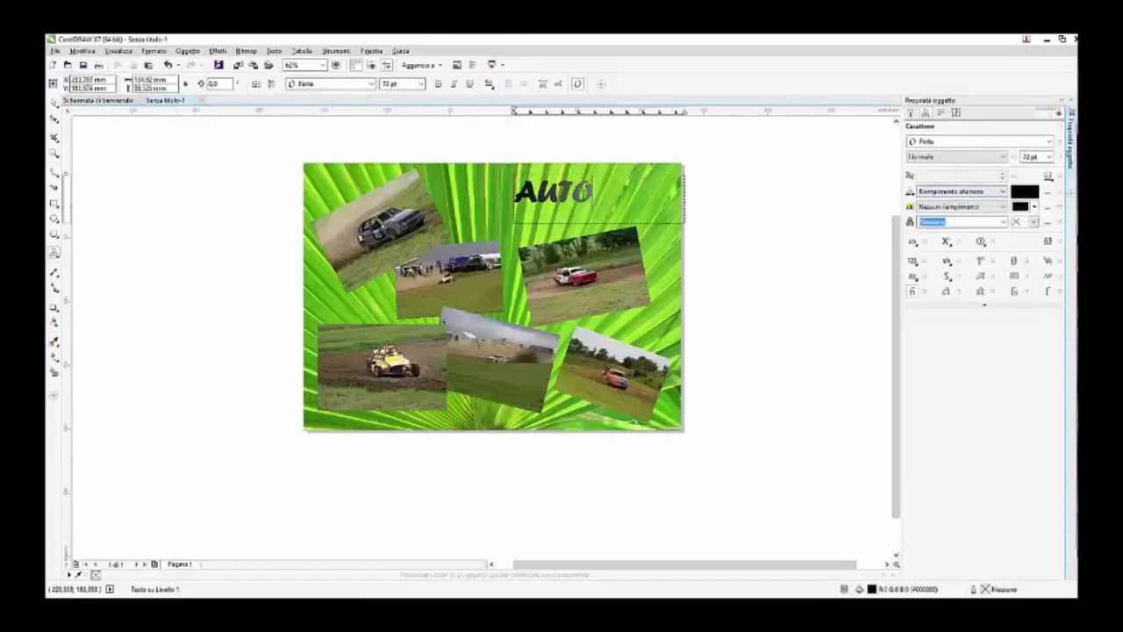
left_click(1035, 193)
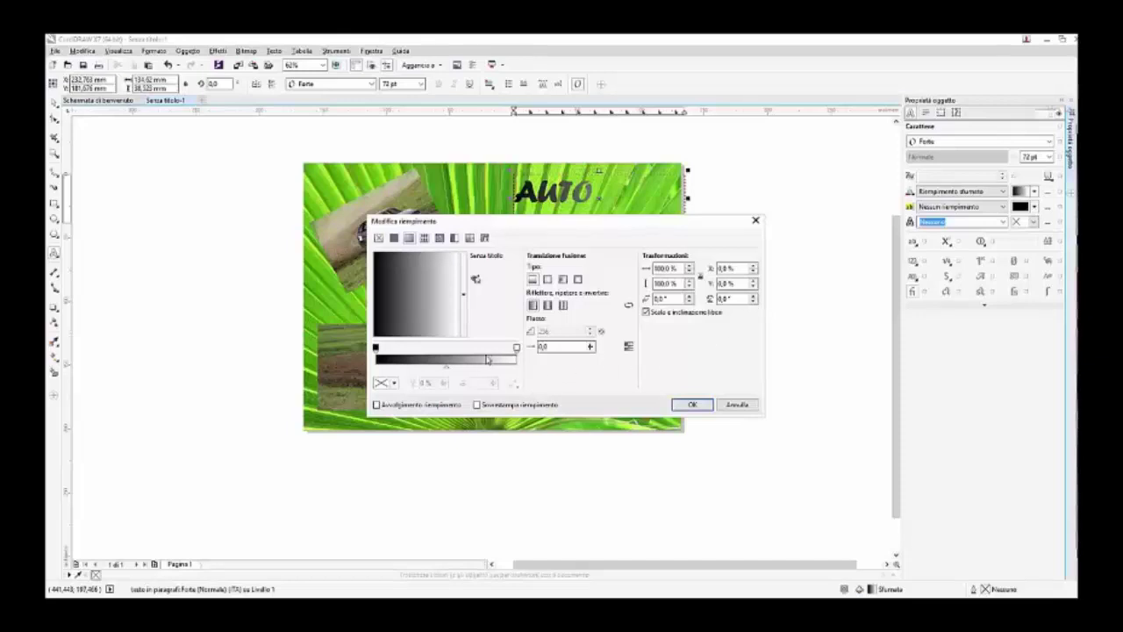
double_click(446, 358)
left_click_drag(441, 371, 421, 371)
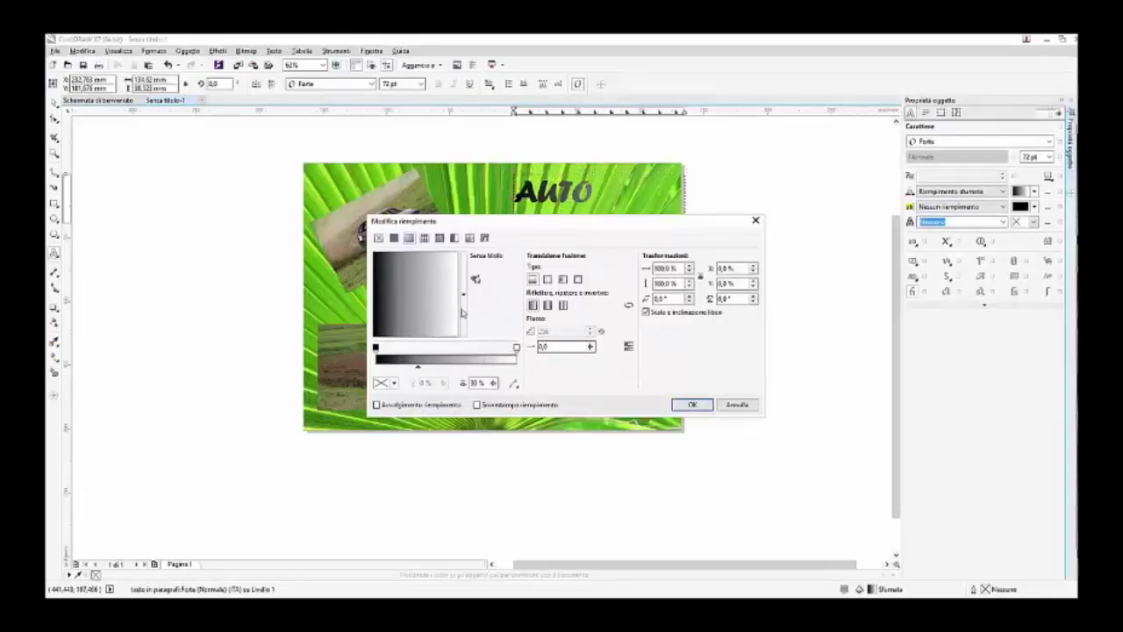
left_click(463, 311)
left_click(498, 388)
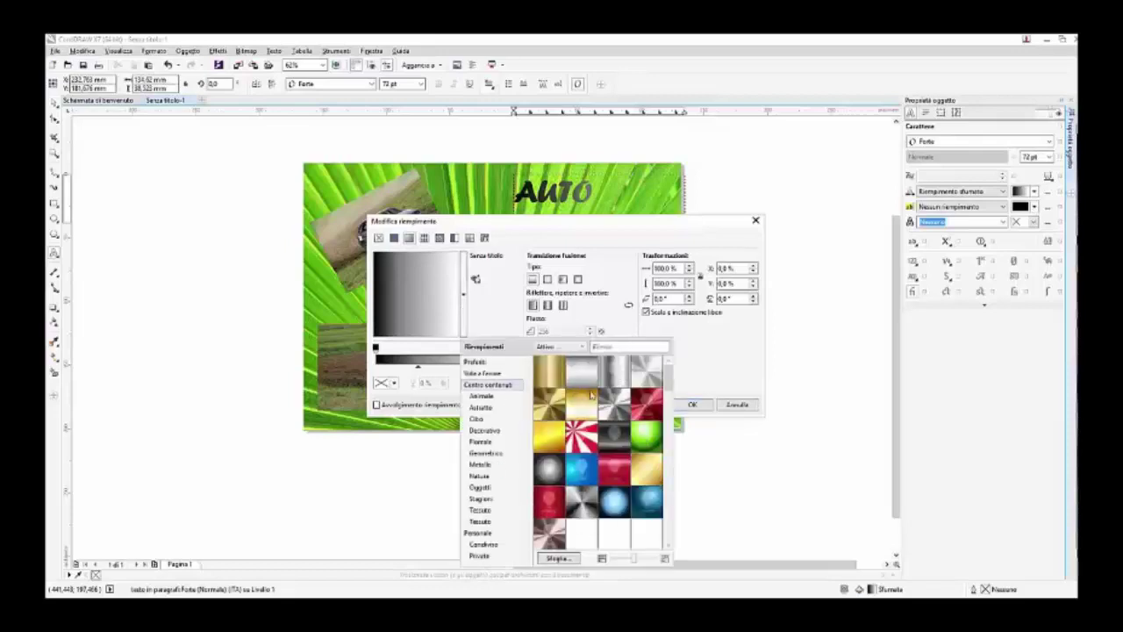
left_click(694, 361)
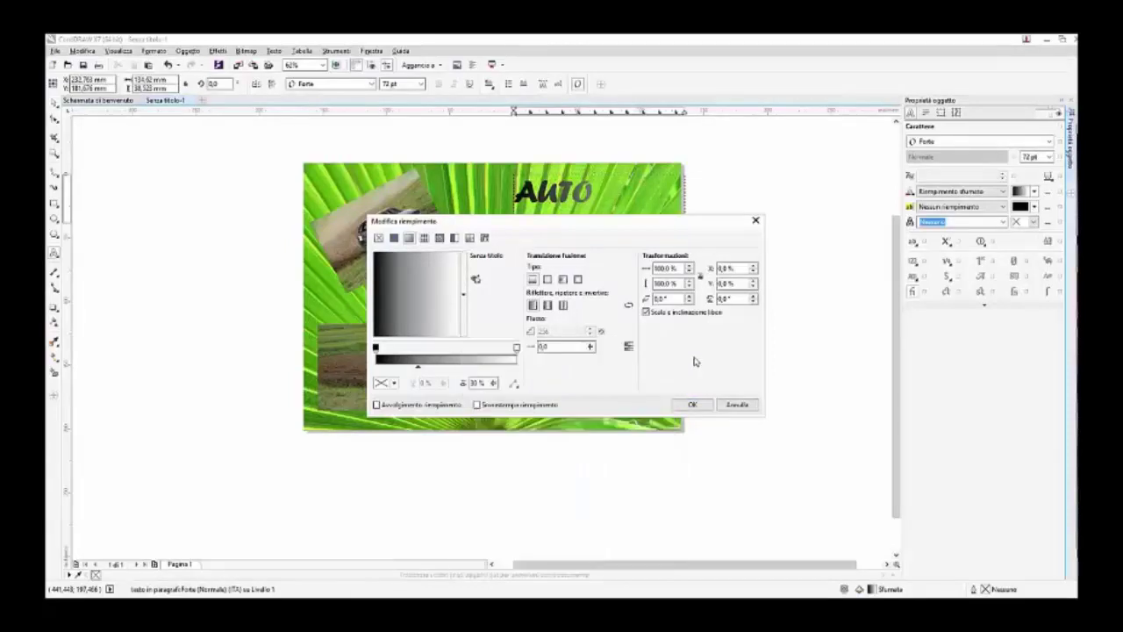
left_click(694, 404)
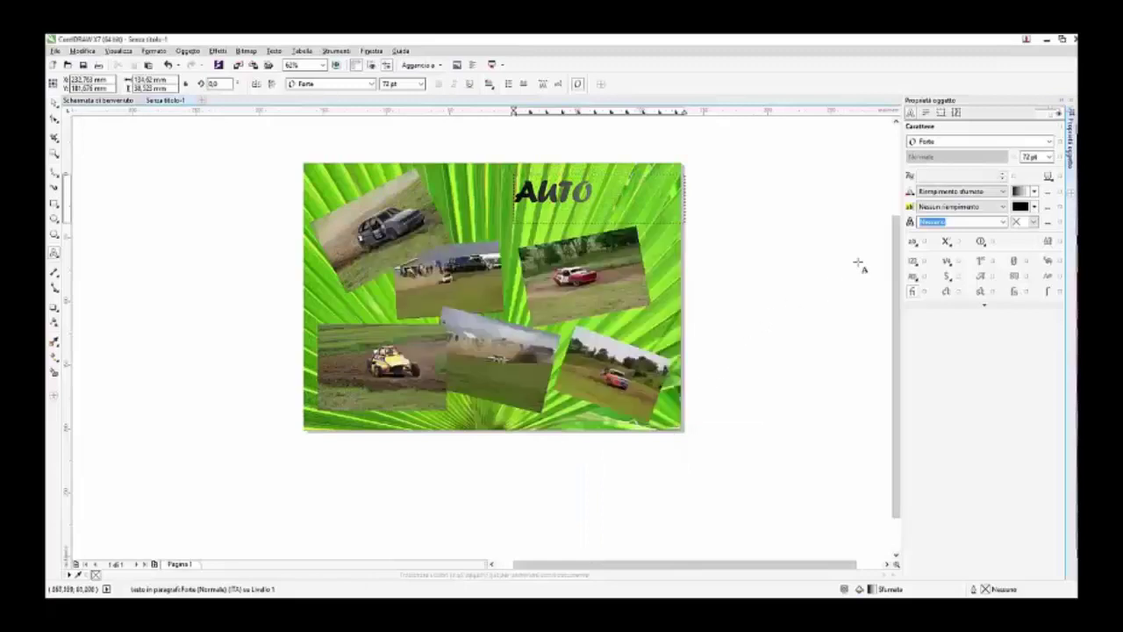
Examine the gradient settings and available fill types for the letters UTO of the title
left_click(954, 222)
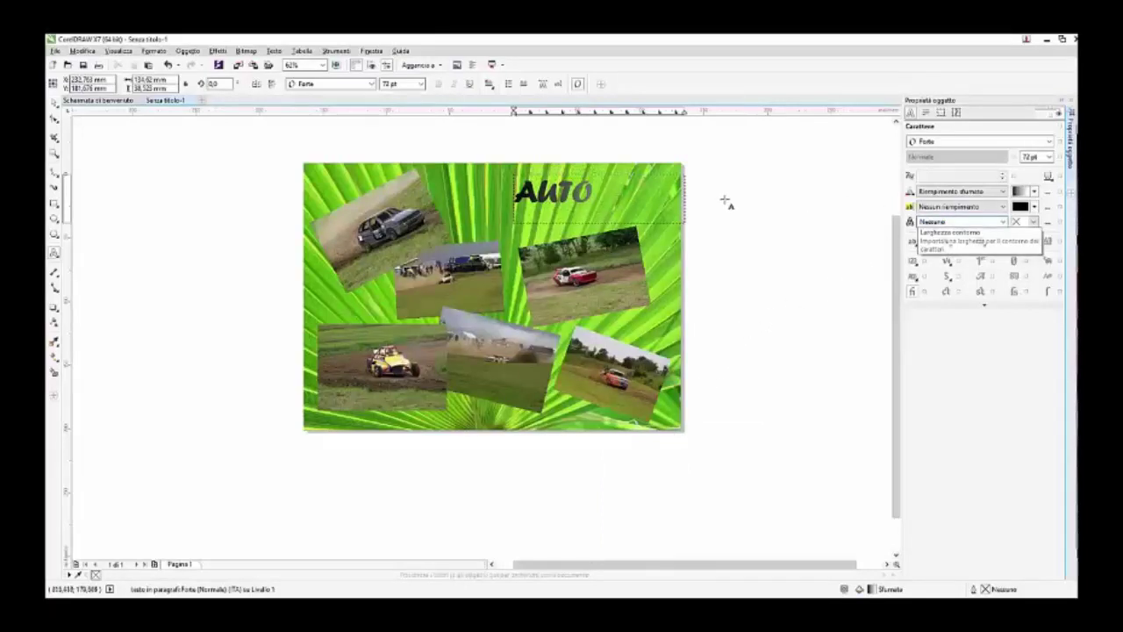
left_click_drag(593, 184, 514, 188)
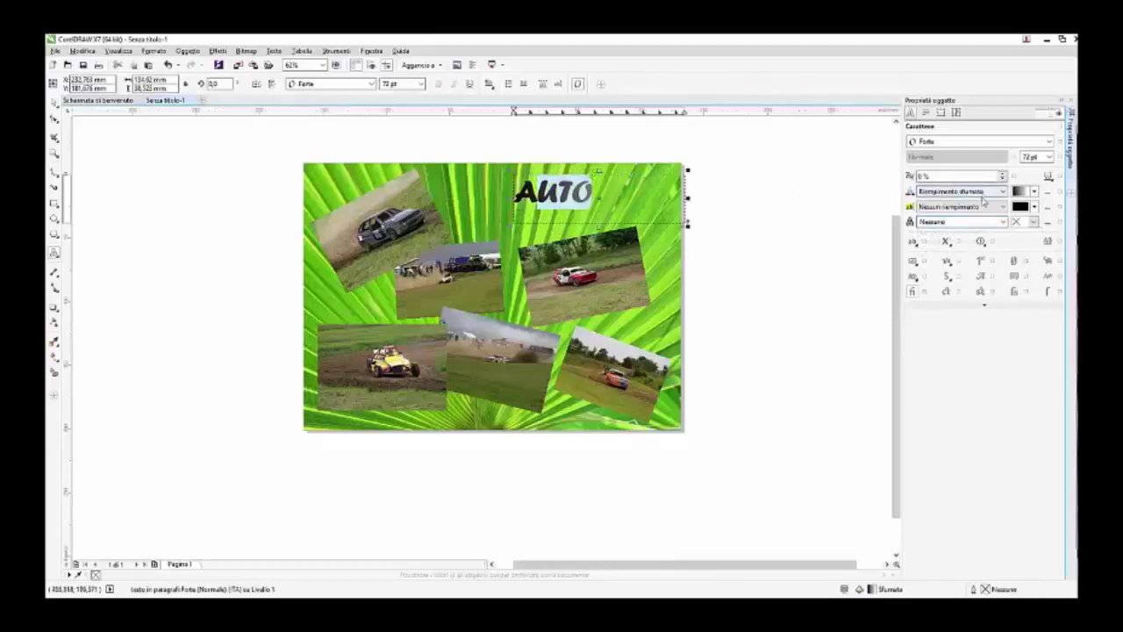
left_click(1035, 191)
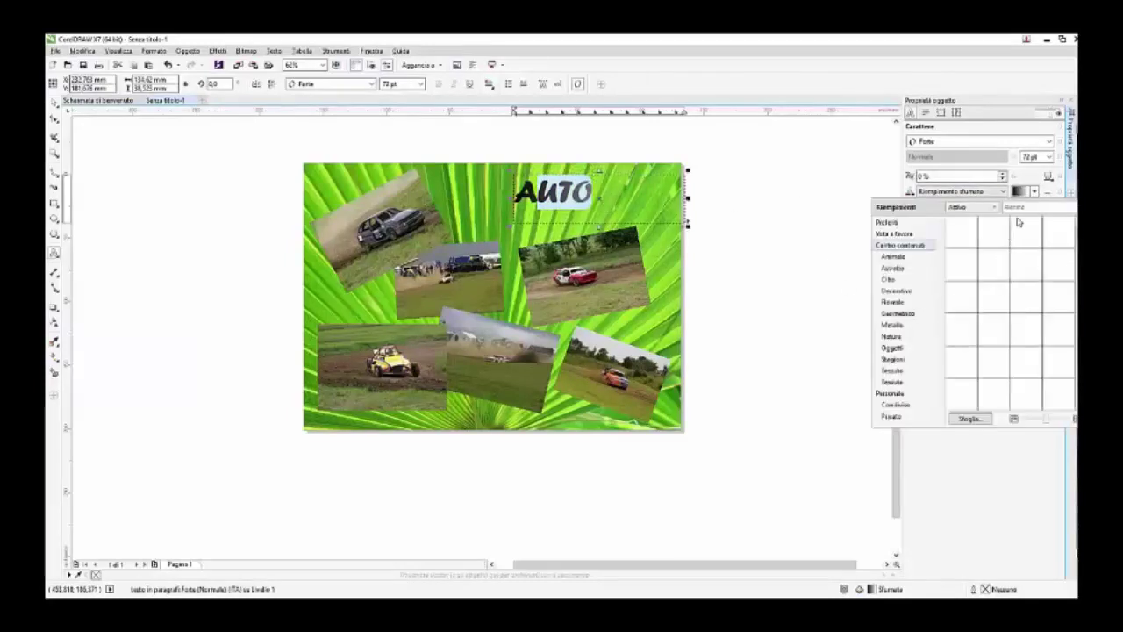
left_click(1047, 193)
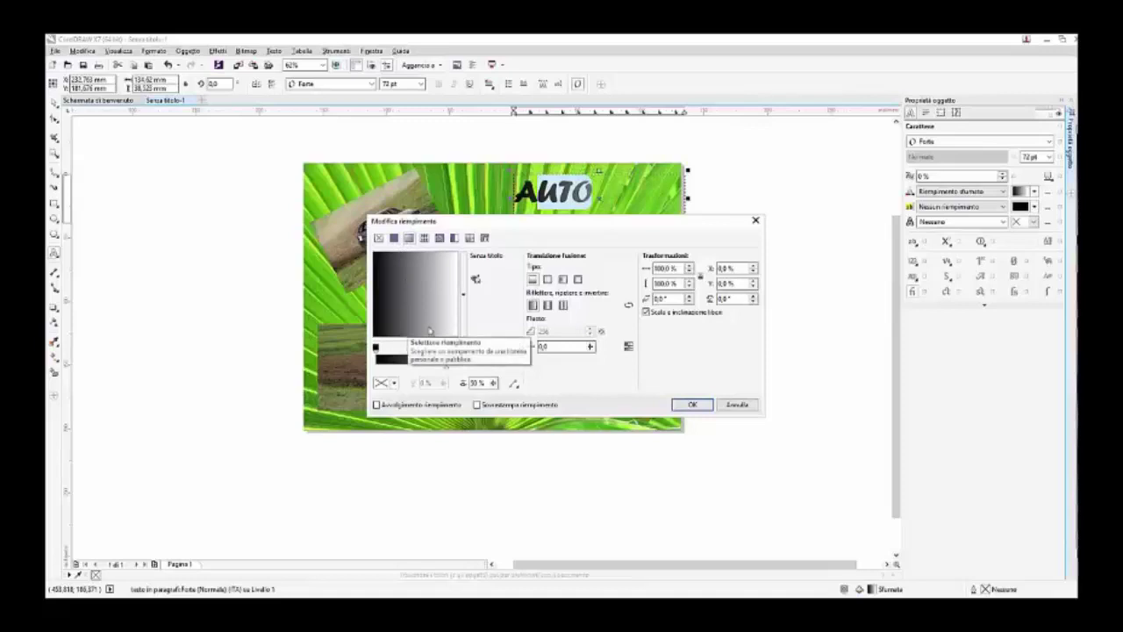
left_click(692, 405)
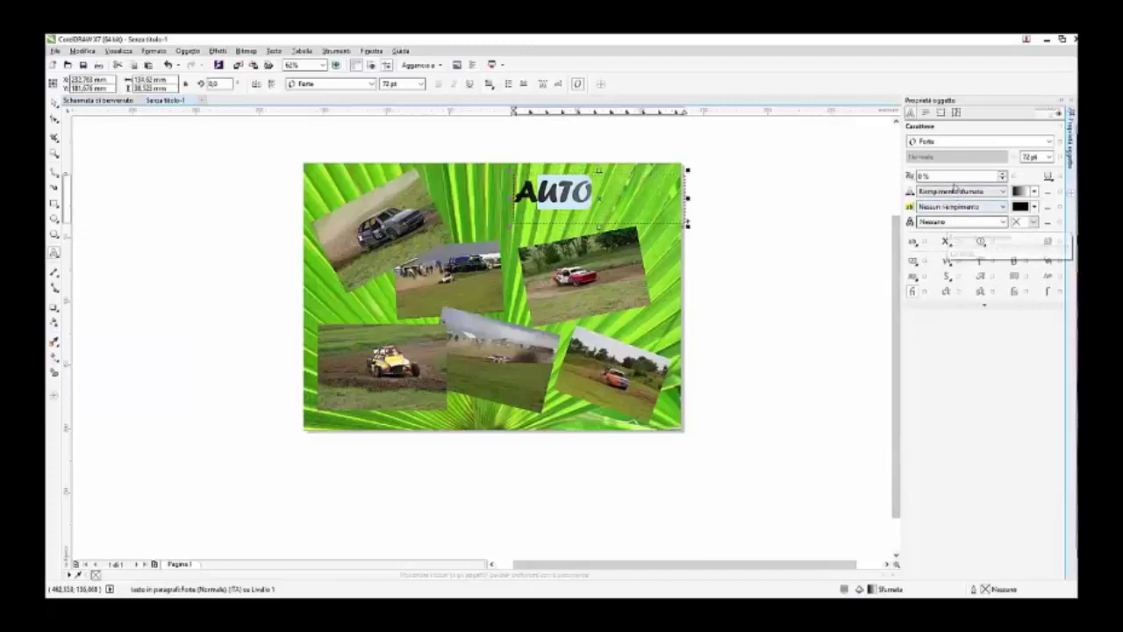
left_click(954, 190)
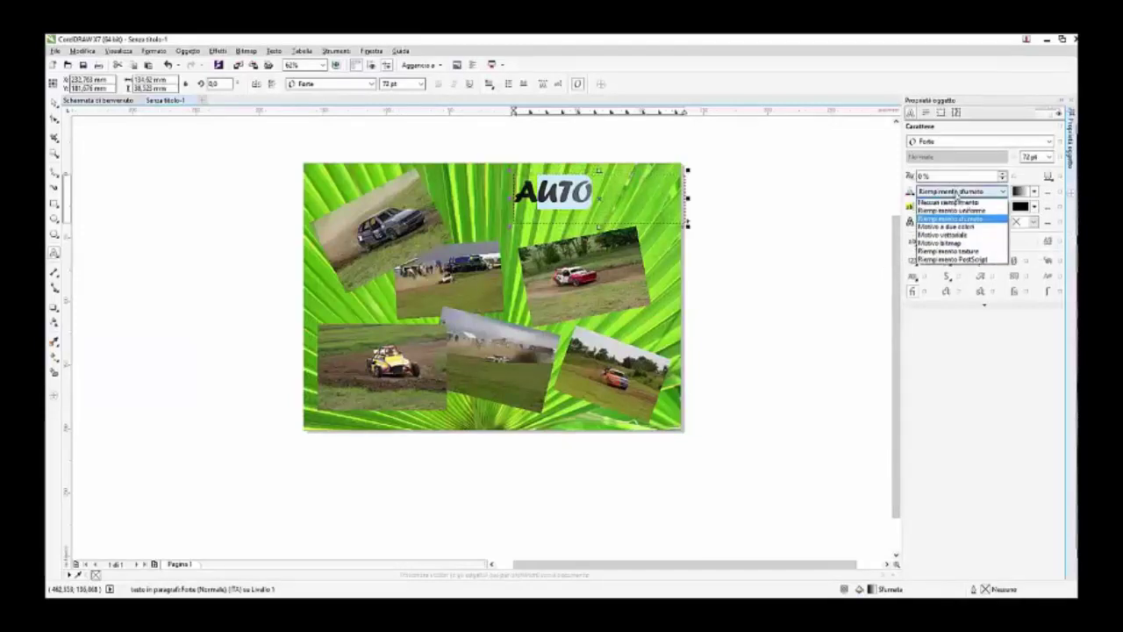
left_click(999, 353)
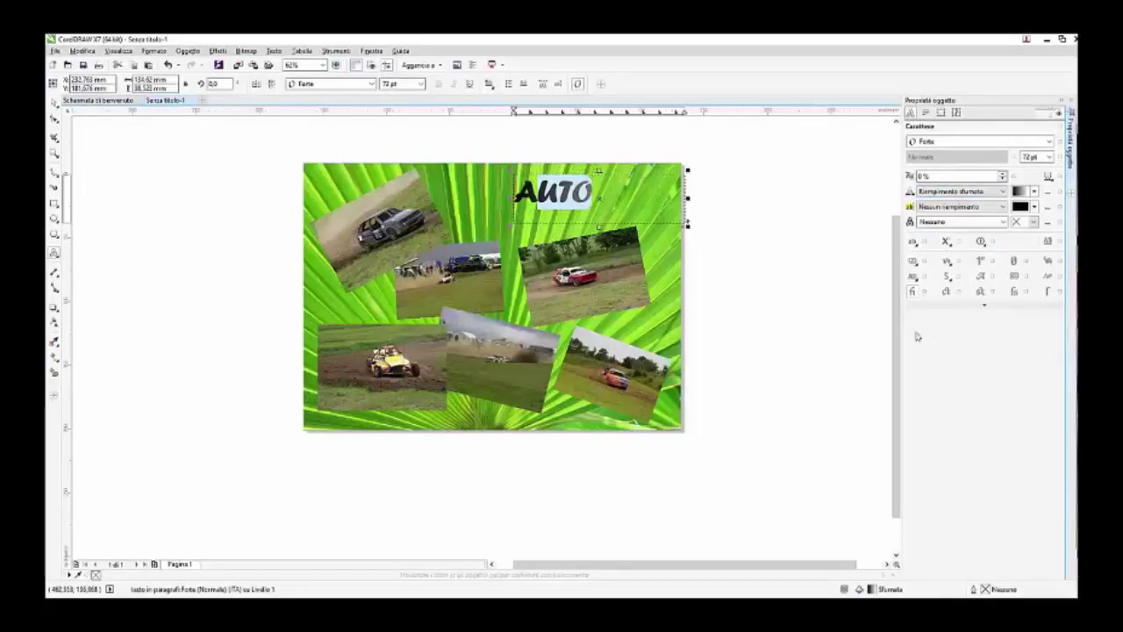
left_click(804, 290)
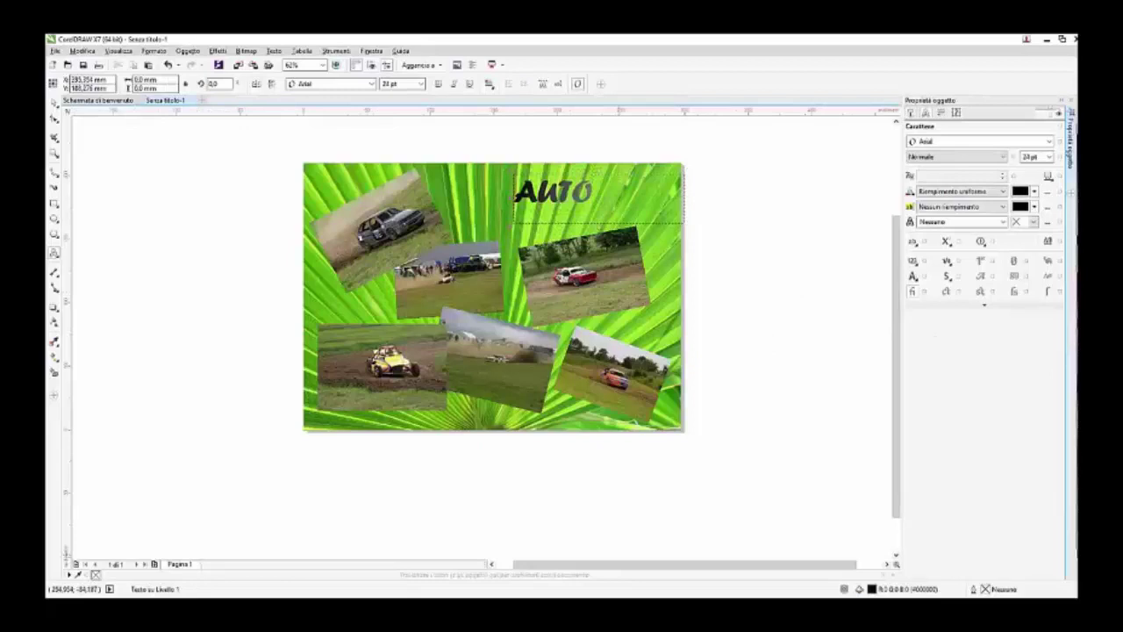
Switch to Notepad and append "ecco il nostro collage completato" to the last paragraph
key("alt+Tab")
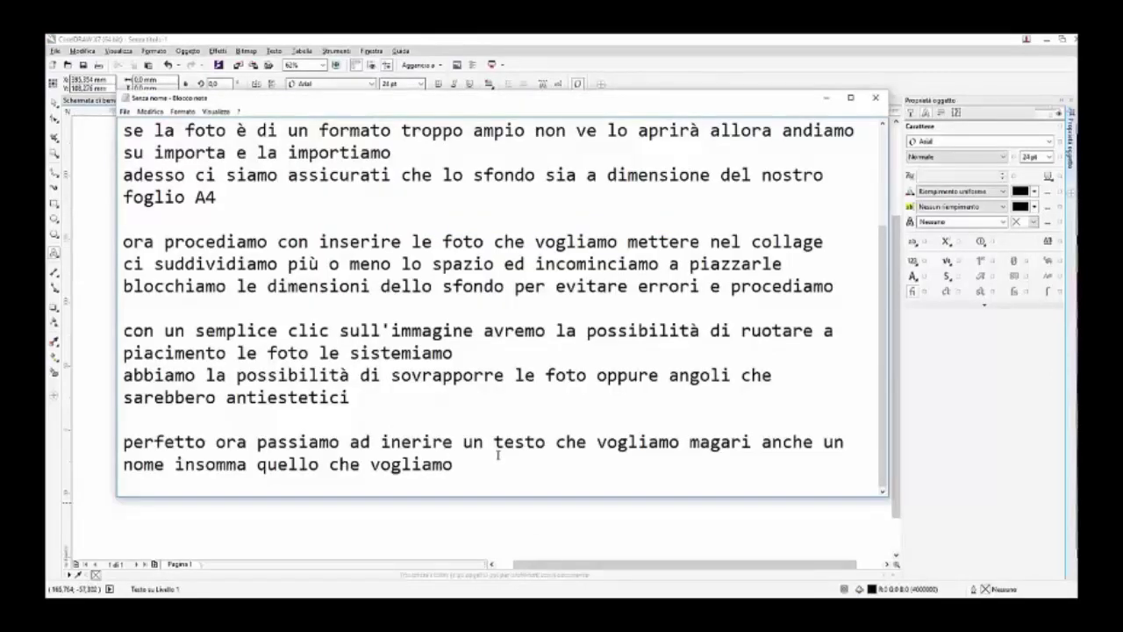
type("ecco il no")
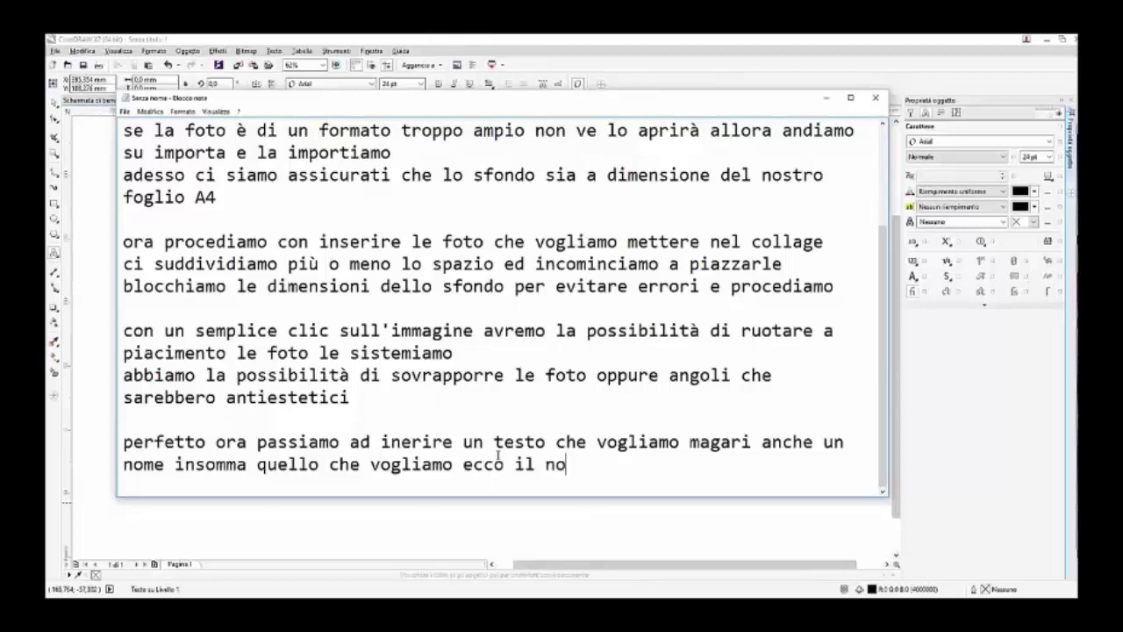
type("stro collage ")
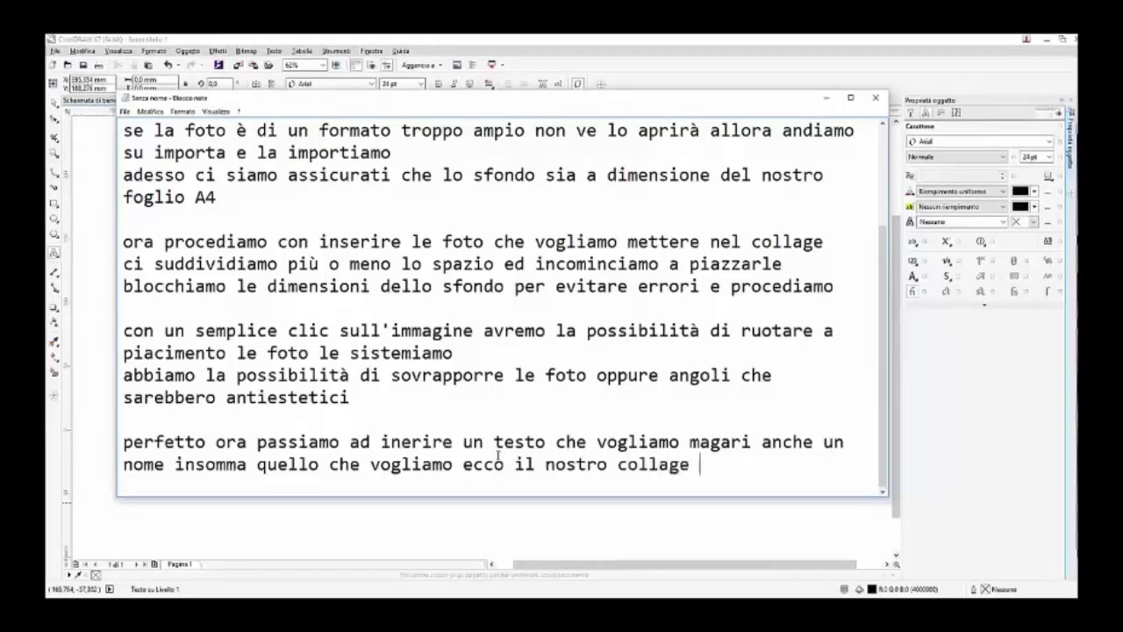
type("completato")
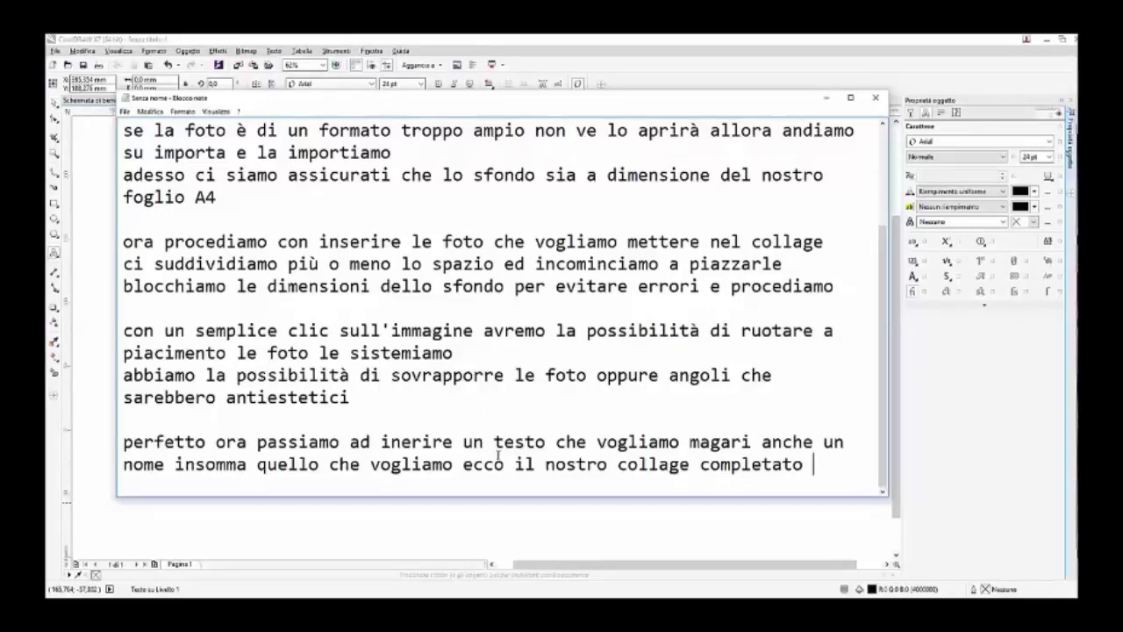
Add a new paragraph after a blank line reading "se il video vi è stato utile lasciate un like ed iscrivetevi"
key("Return")
key("Return")
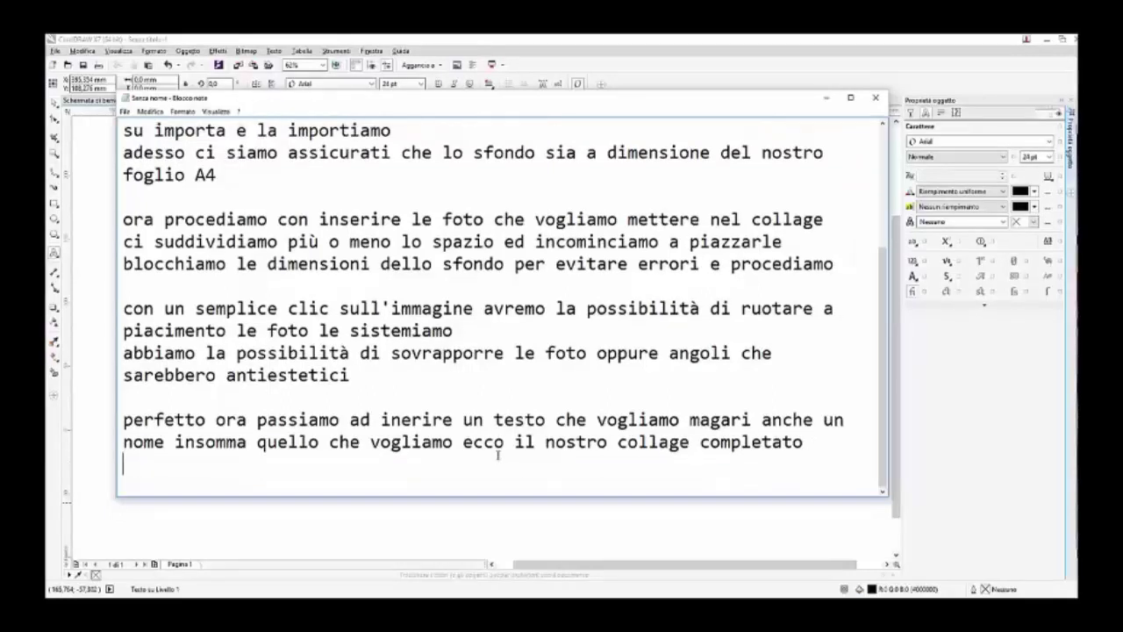
type("se il vide")
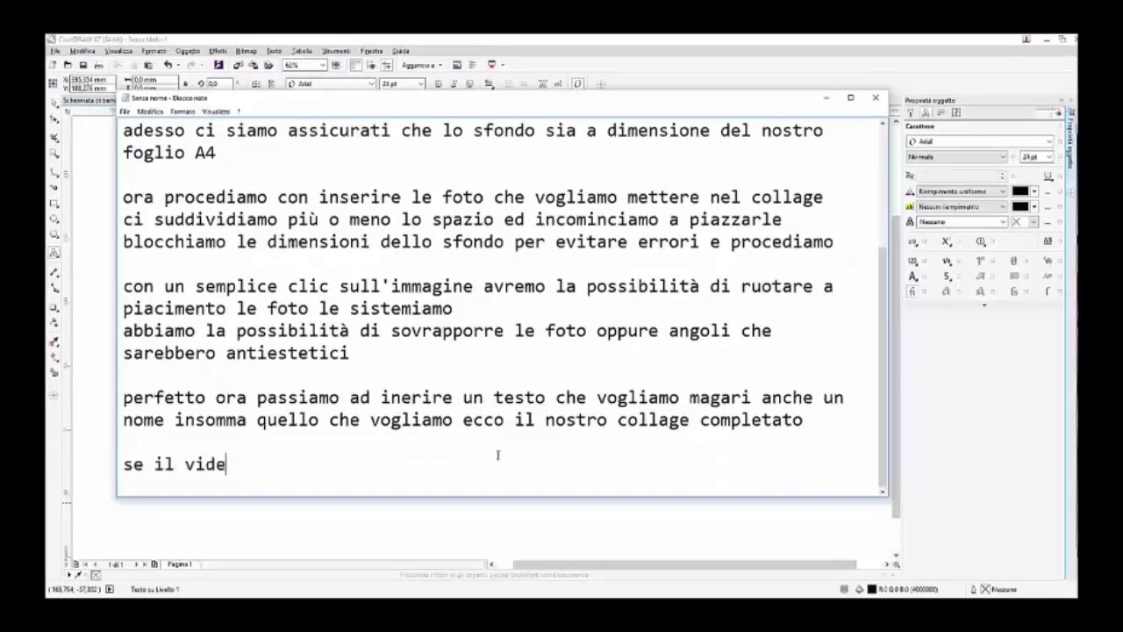
type("o vi è stato uti")
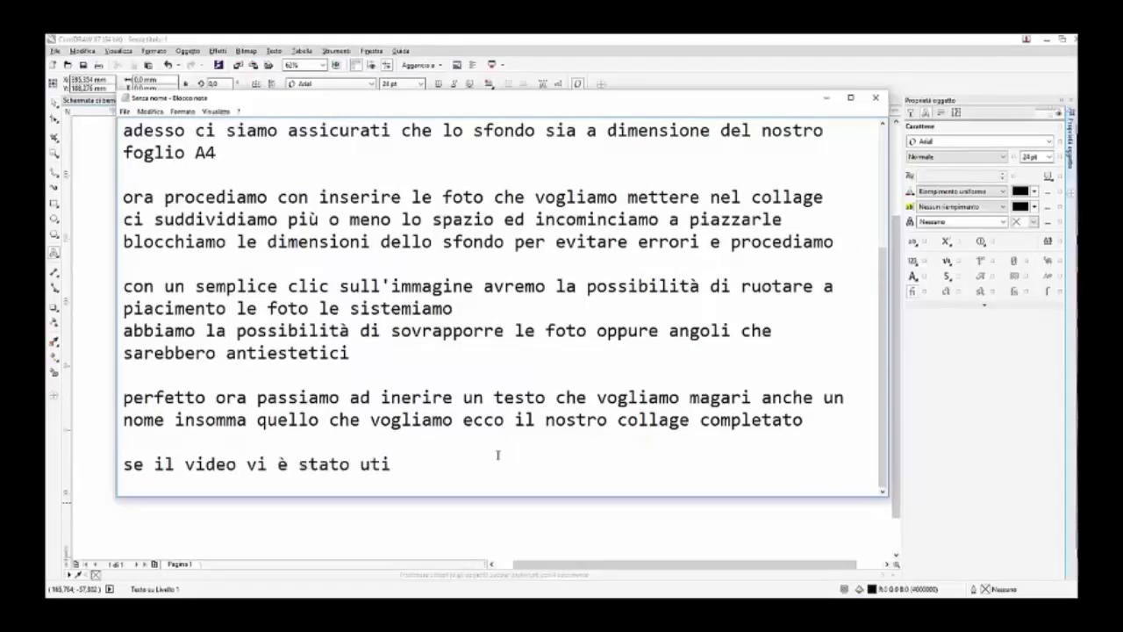
type("le lasciat")
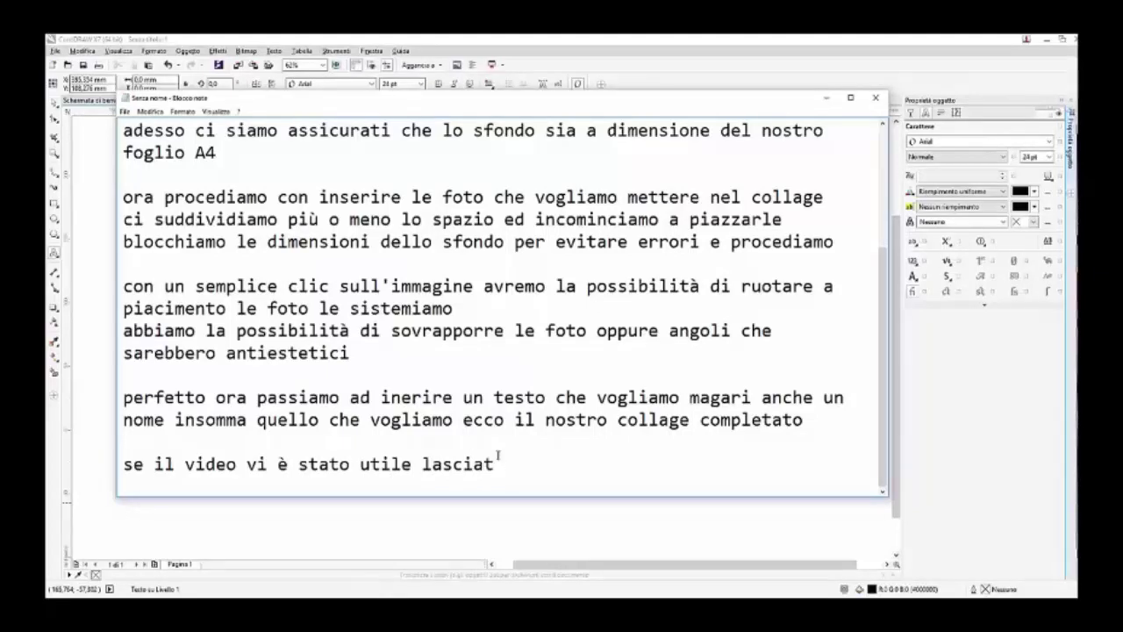
type("e un like e")
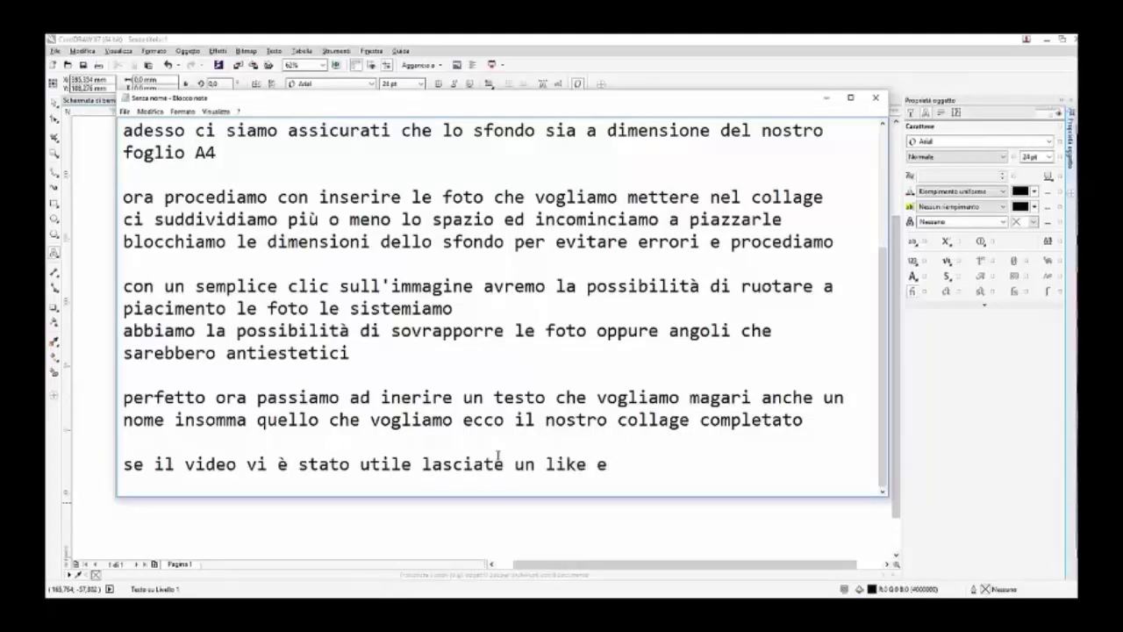
type("d iscrivetevi")
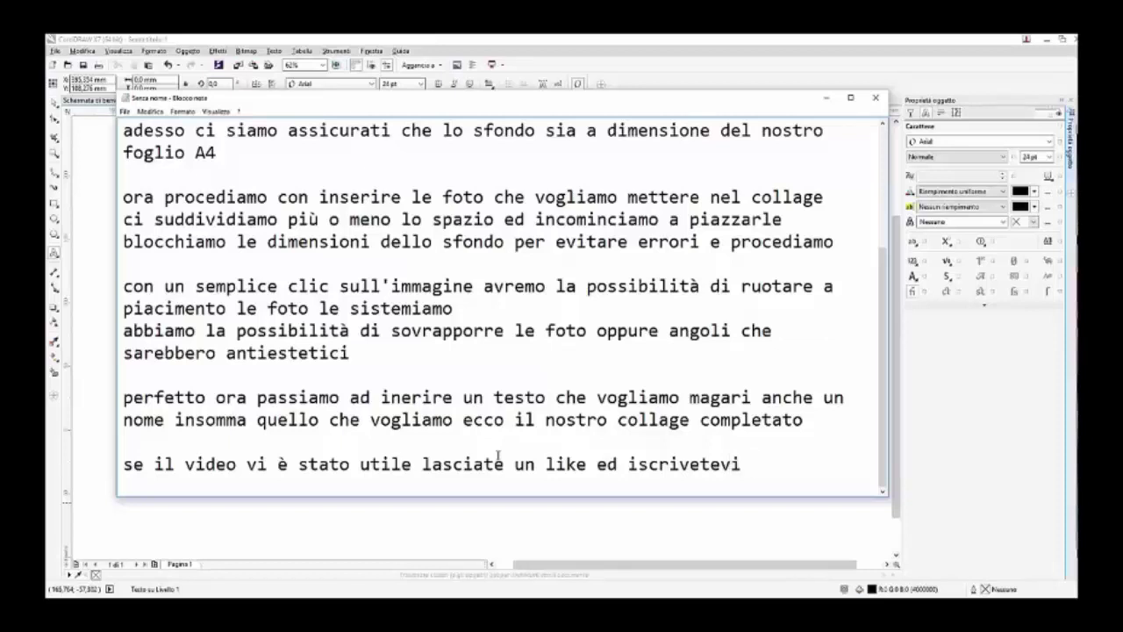
Continue the last paragraph with "se volete suggerirmi il prossimo tutorial scrivete nei commenti grazie"
type(" se volete su")
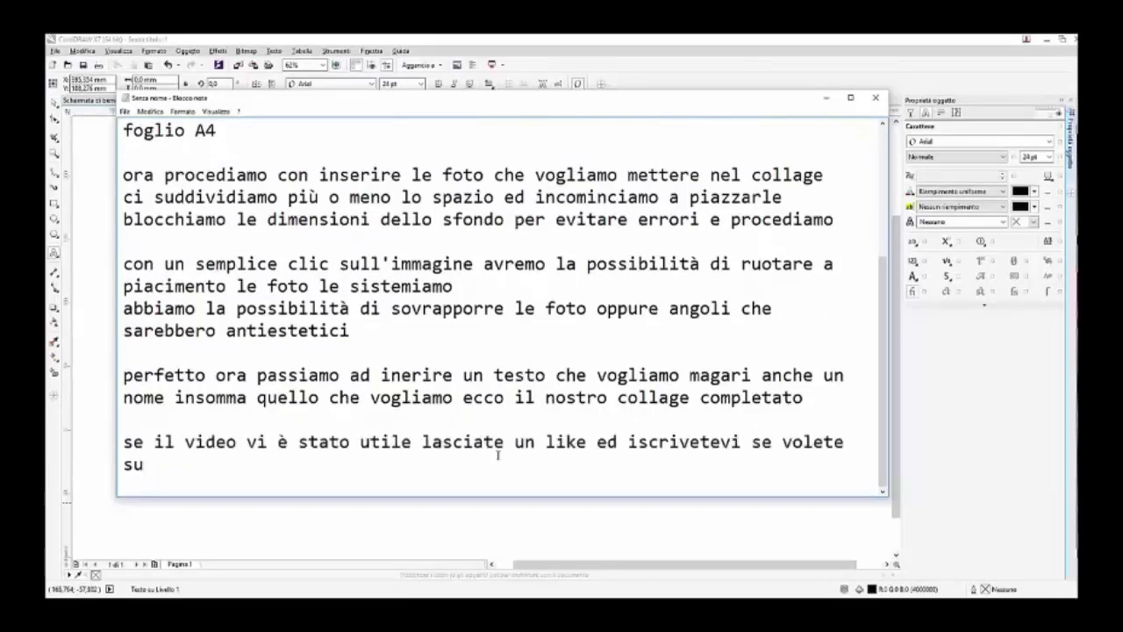
type("ggerirm")
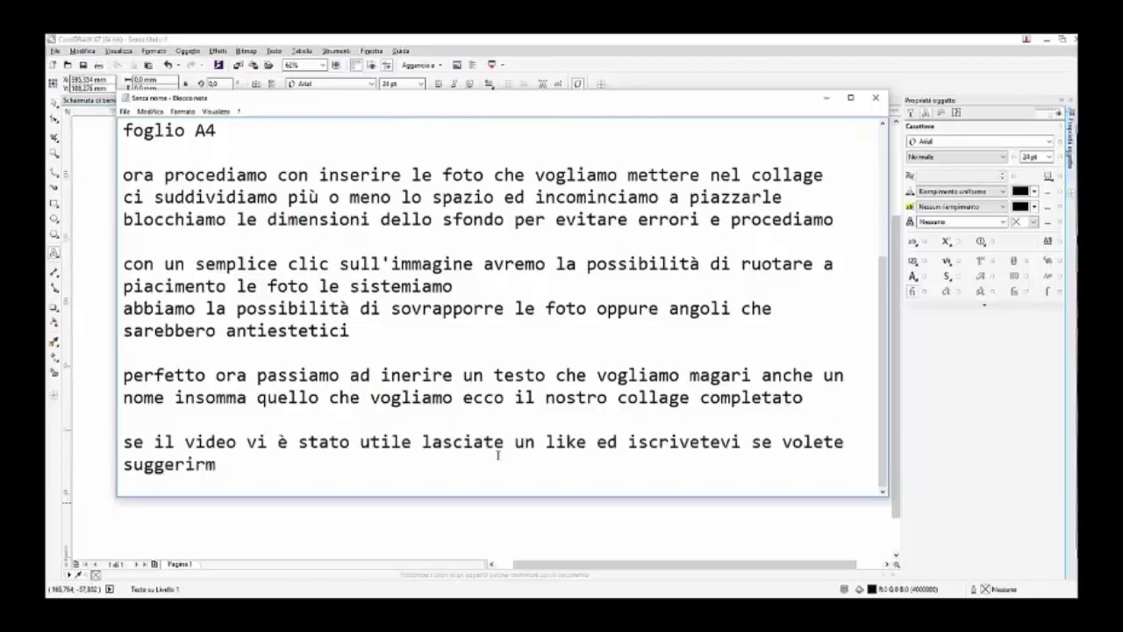
type("i il prossi")
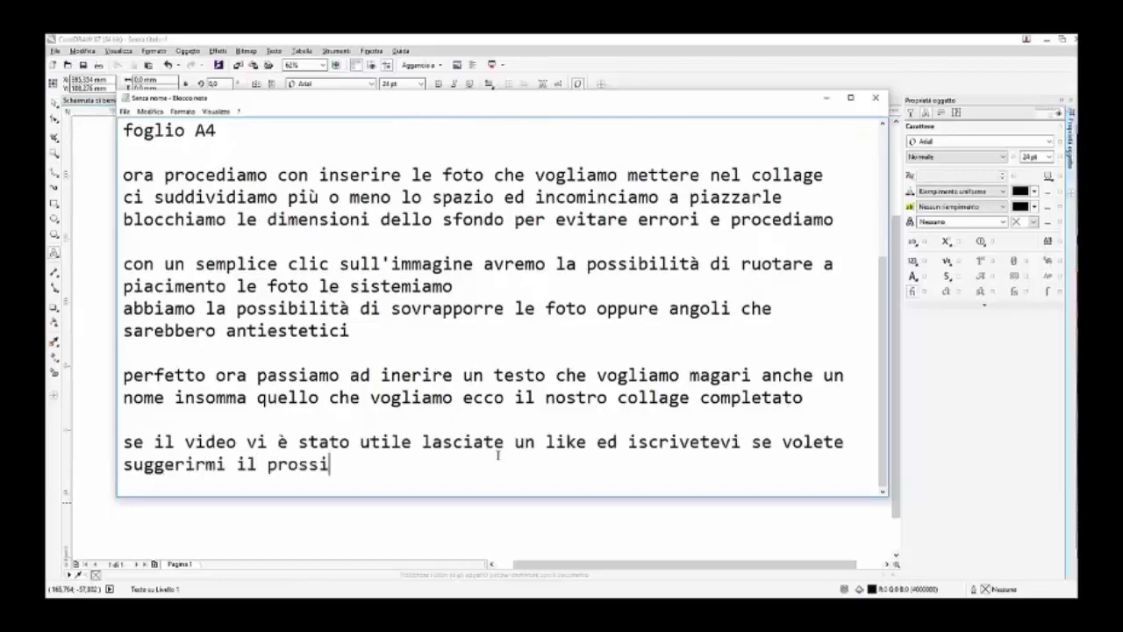
type("mot")
key("BackSpace")
type("tutori")
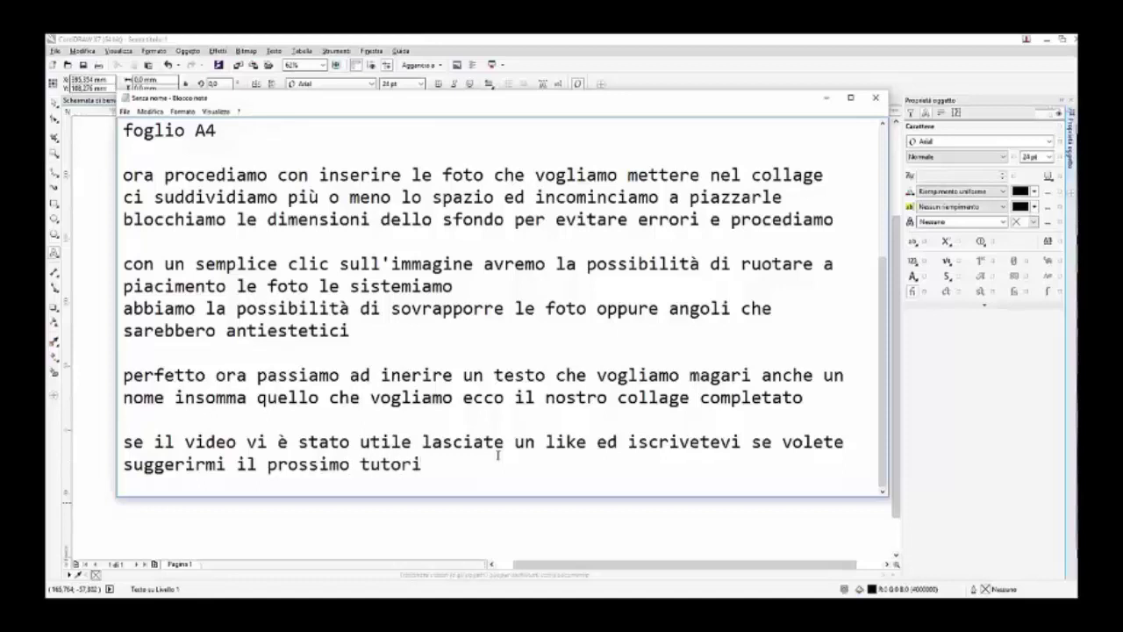
type("al scrive")
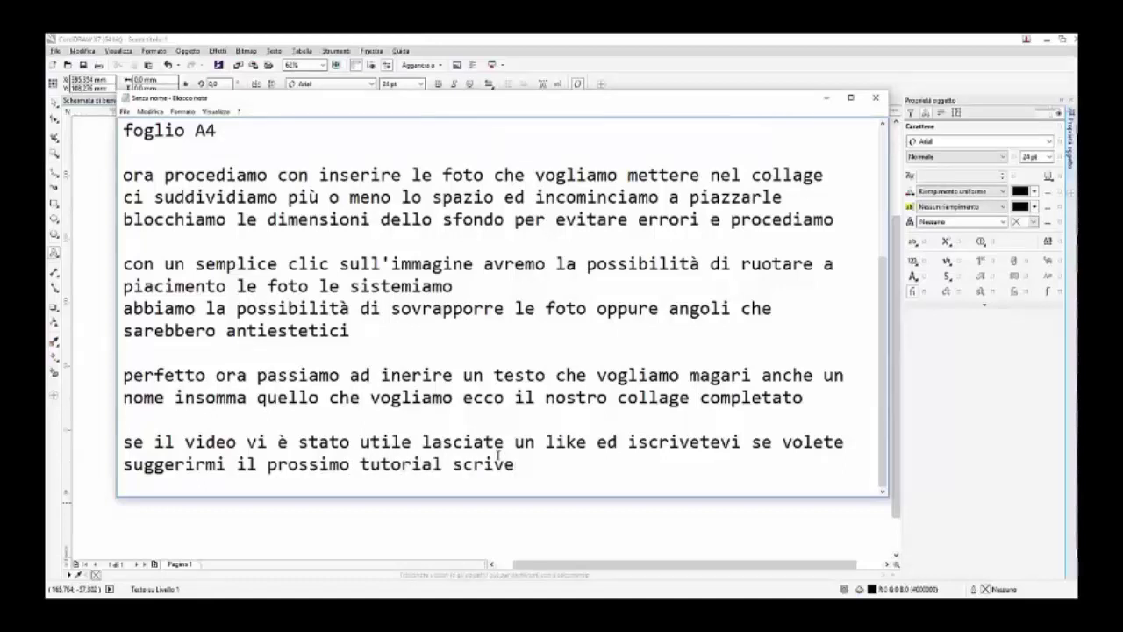
type("te nei com")
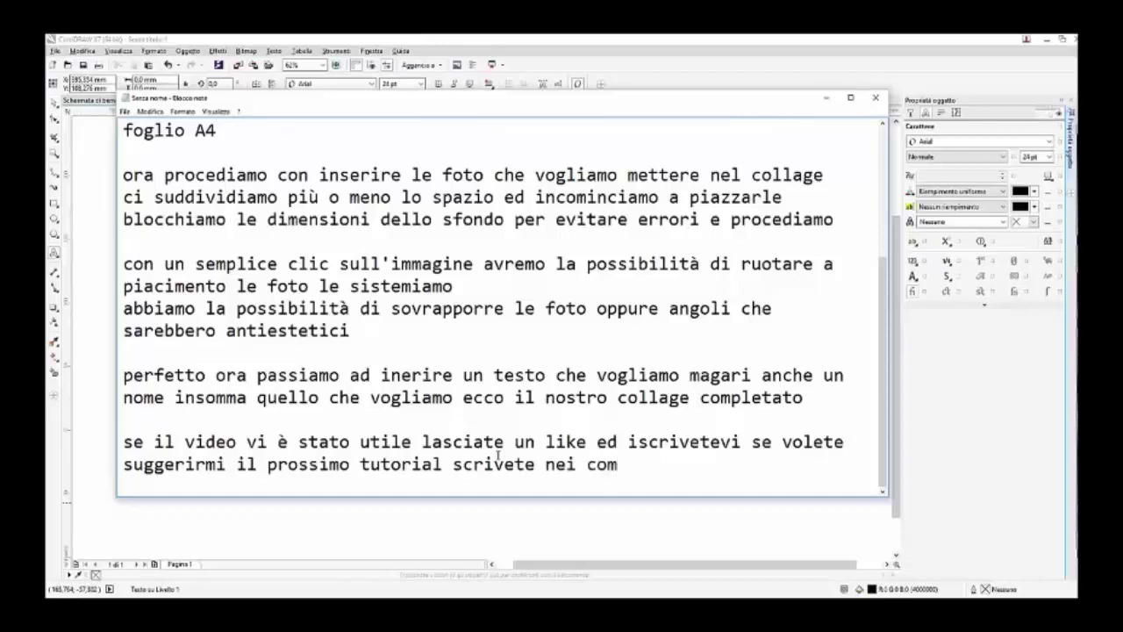
type("menti grazie")
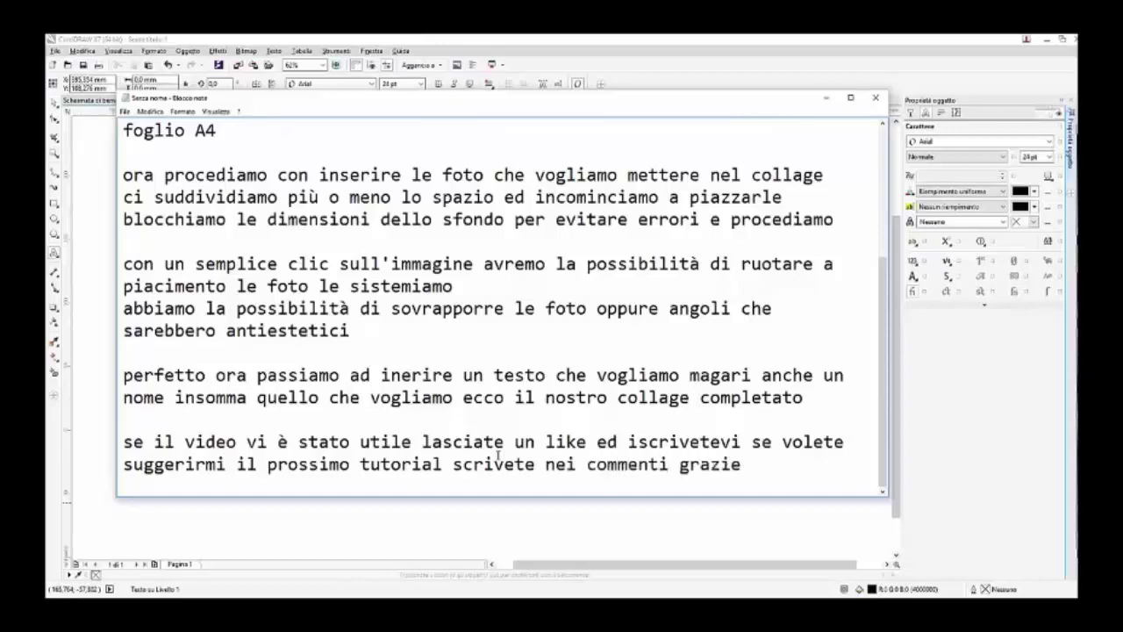
Finish the closing remarks by adding "per la visione alla prossima" after "grazie"
type(" per la v")
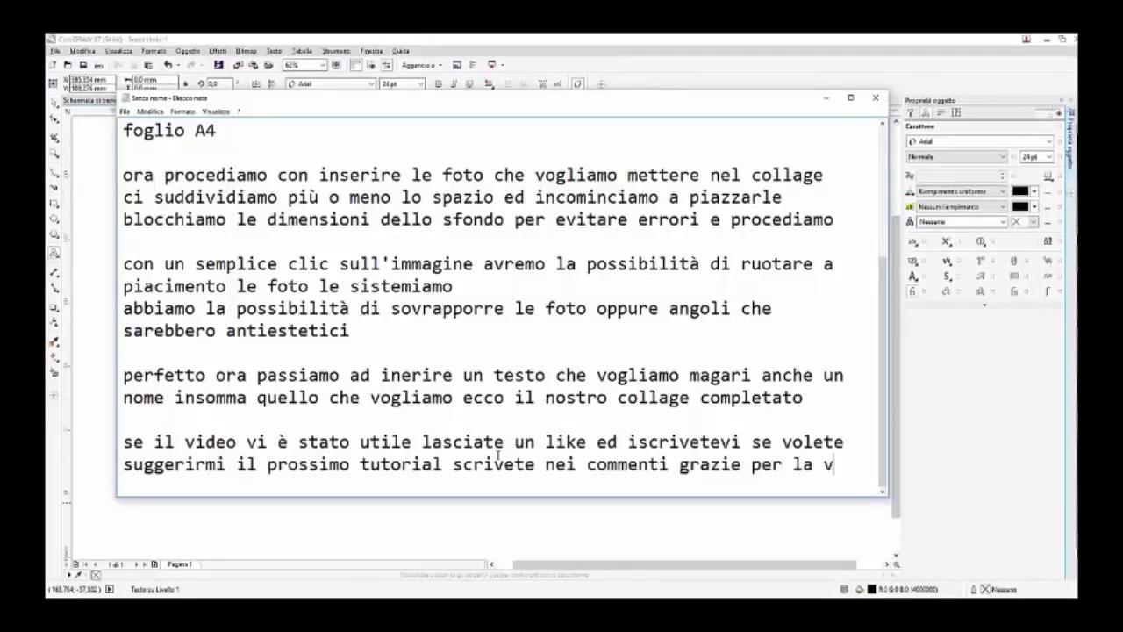
type("isione")
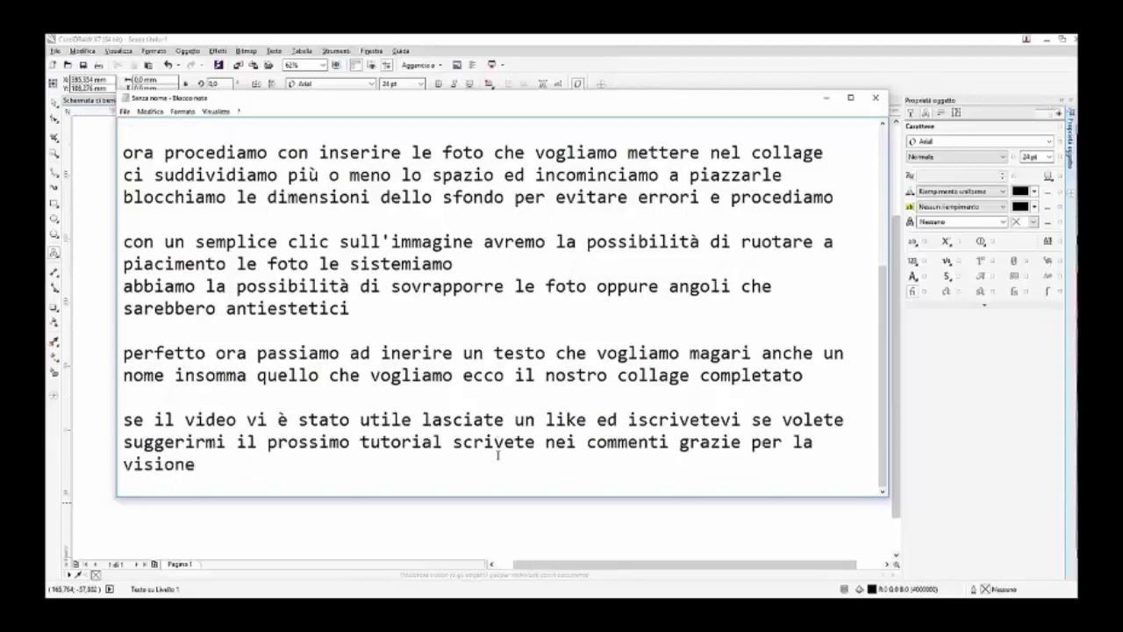
type(" alla p")
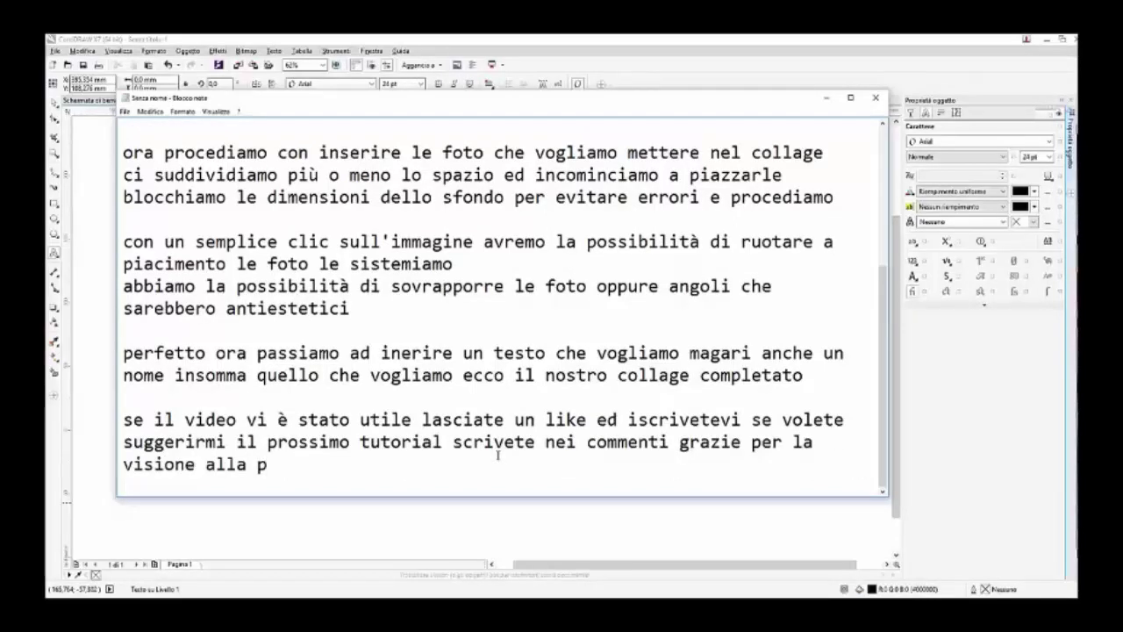
type("erossima")
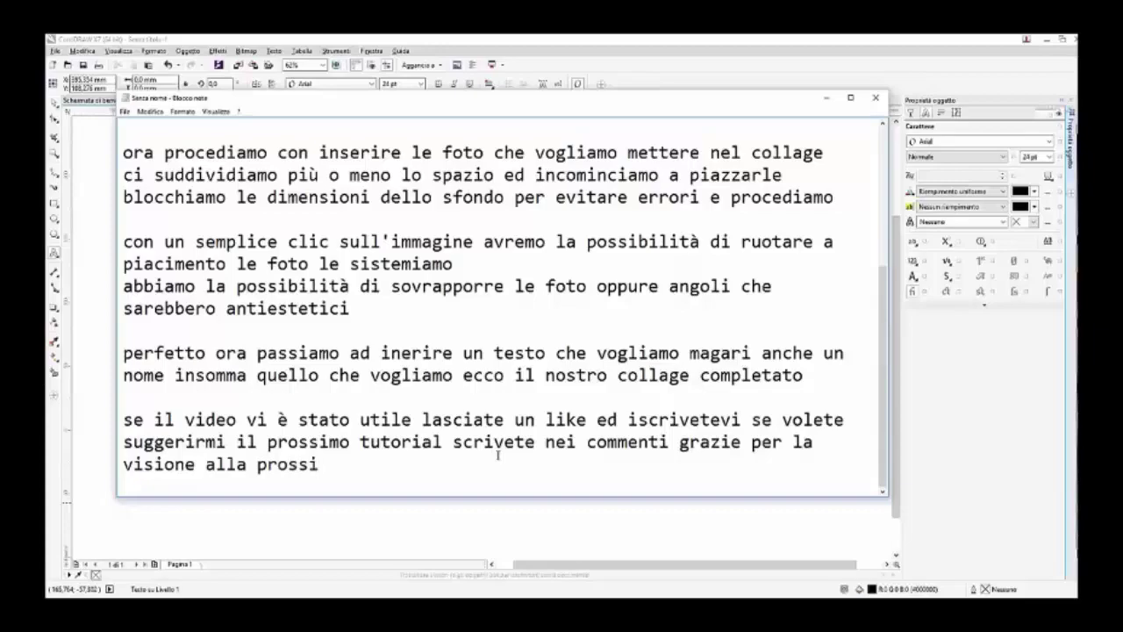